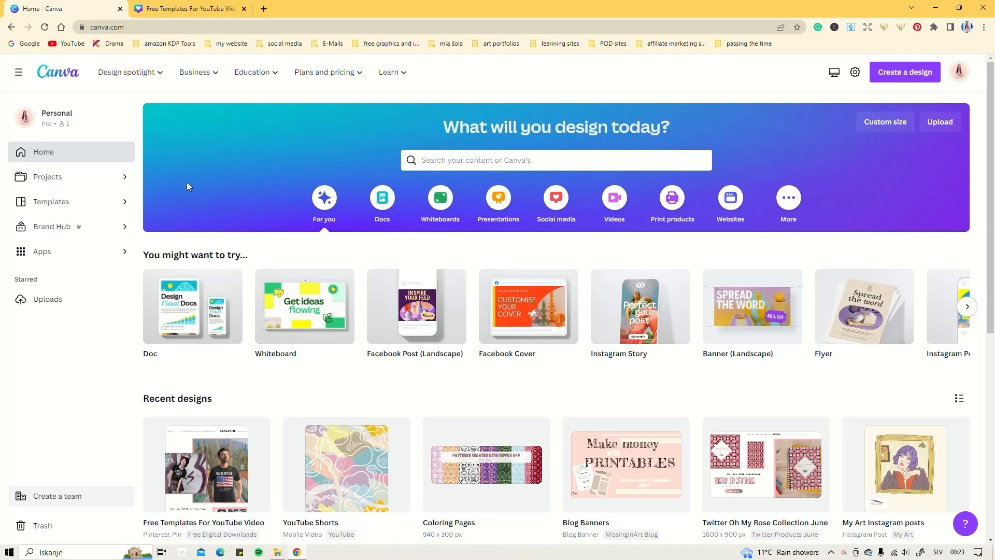
Search the templates for "PINTEREST PINS" and open the Pinterest Pin (1000 × 1500 px) template category.
{"action": "mouse_move", "coordinate": [264, 326]}
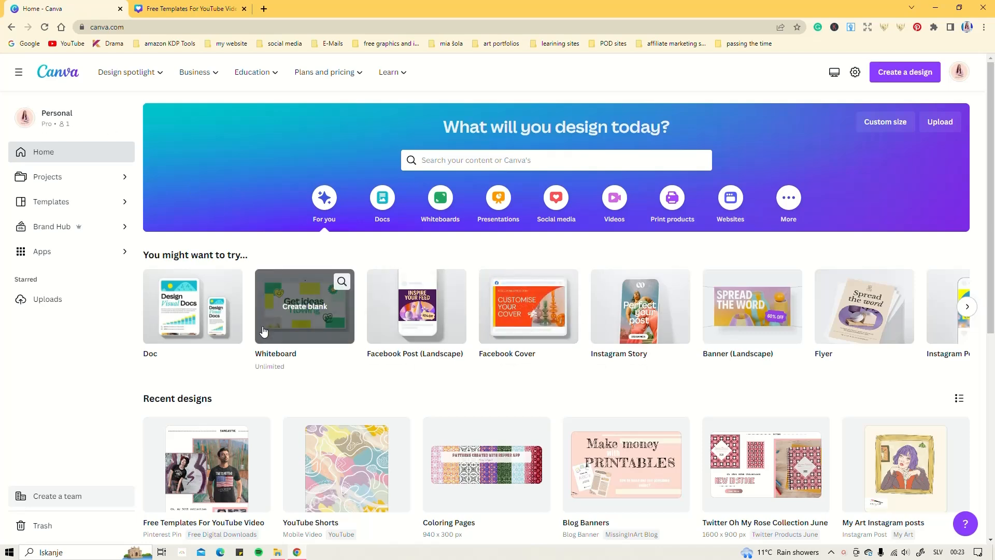
{"action": "scroll", "coordinate": [263, 332], "scroll_direction": "down", "scroll_amount": 2}
{"action": "scroll", "coordinate": [264, 332], "scroll_direction": "up", "scroll_amount": 2}
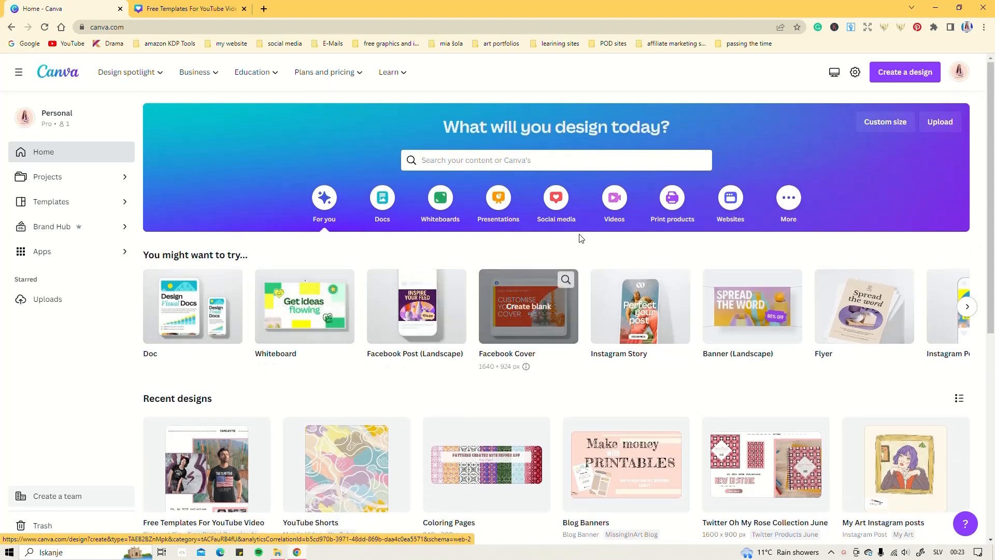
{"action": "left_click", "coordinate": [436, 161]}
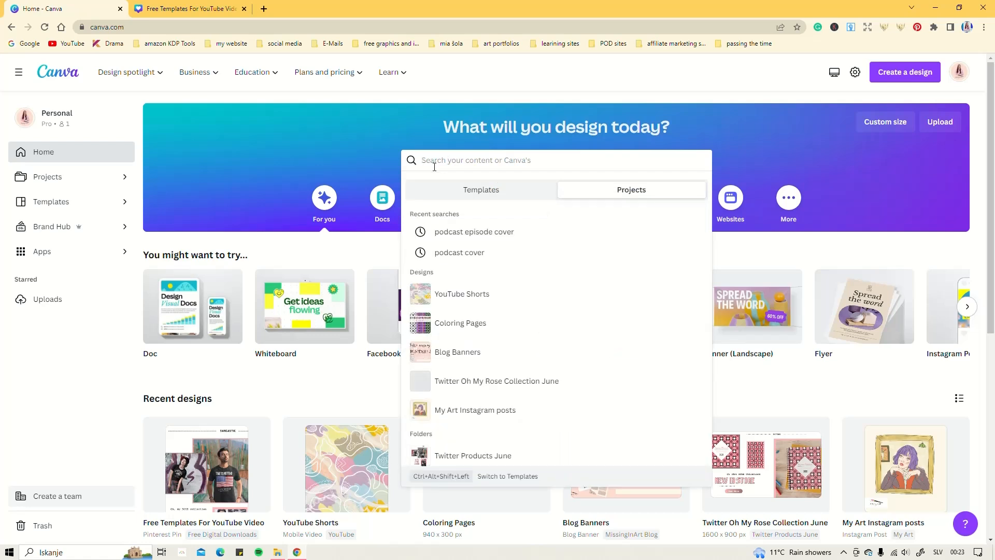
{"action": "type", "text": "P"}
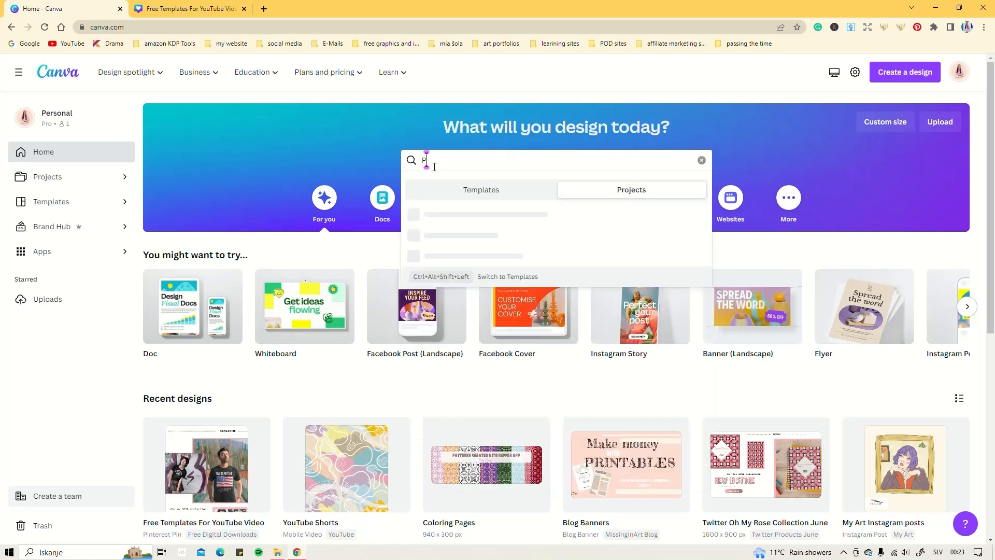
{"action": "type", "text": "INTEREST"}
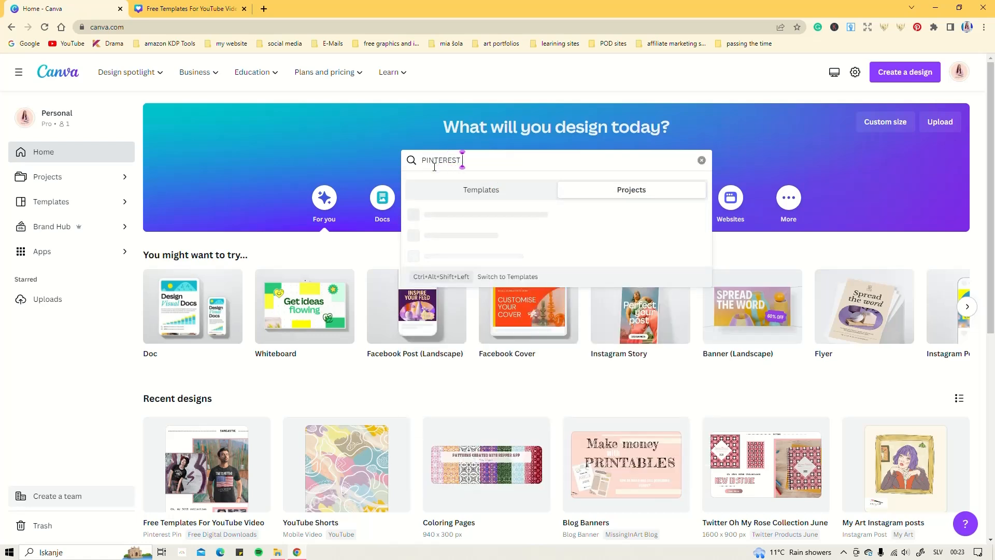
{"action": "type", "text": " PINS"}
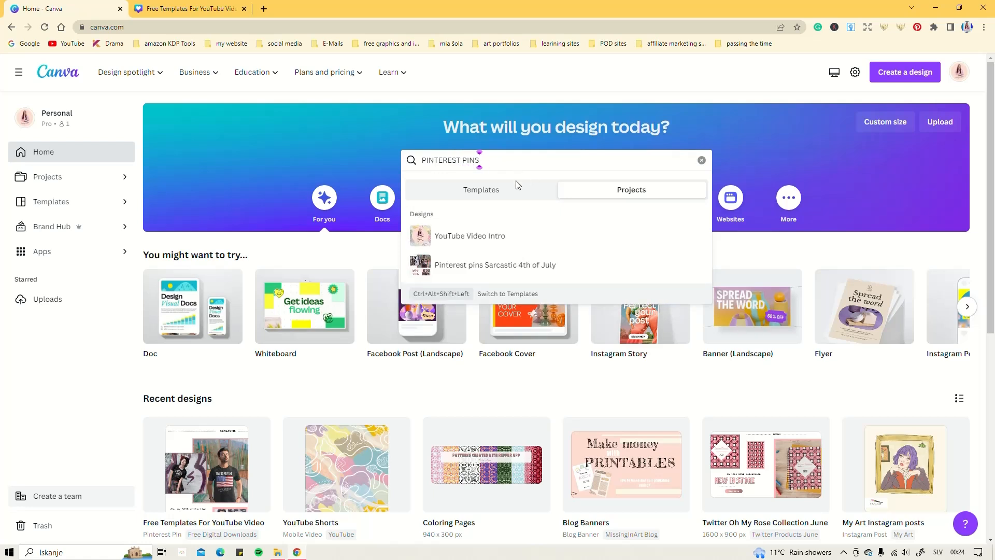
{"action": "left_click", "coordinate": [482, 190]}
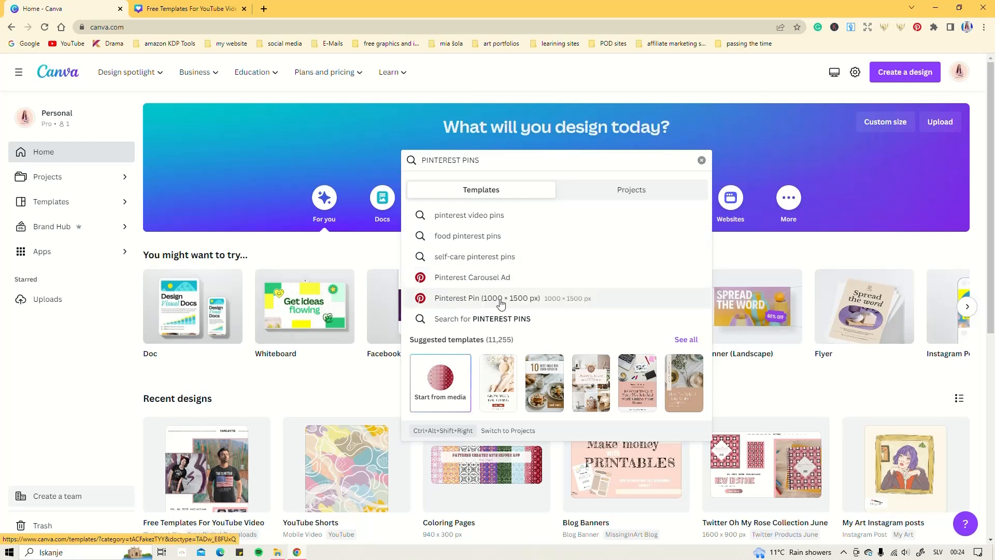
{"action": "left_click", "coordinate": [487, 299]}
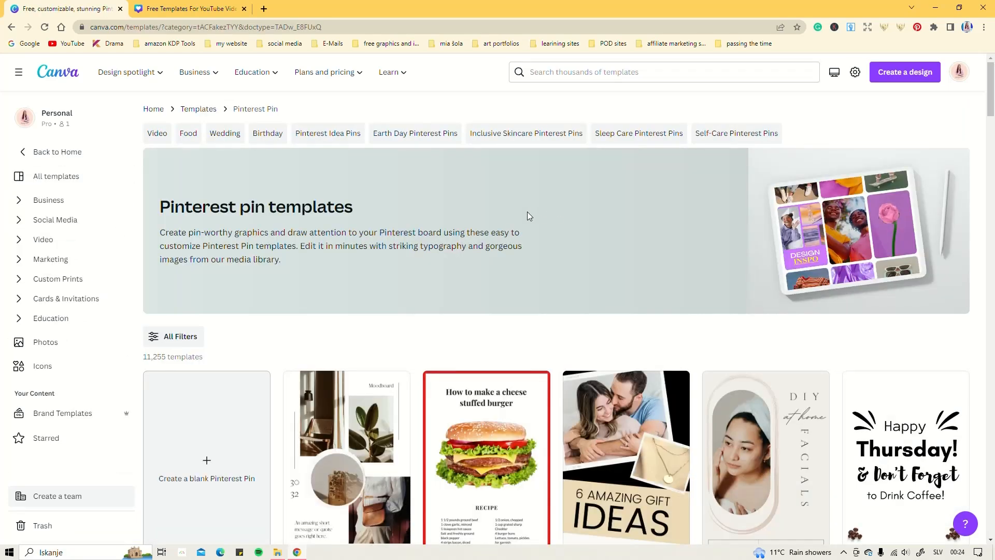
Browse the Pinterest pin template gallery to examine the available layouts and styles.
{"action": "scroll", "coordinate": [527, 211], "scroll_direction": "down", "scroll_amount": 3}
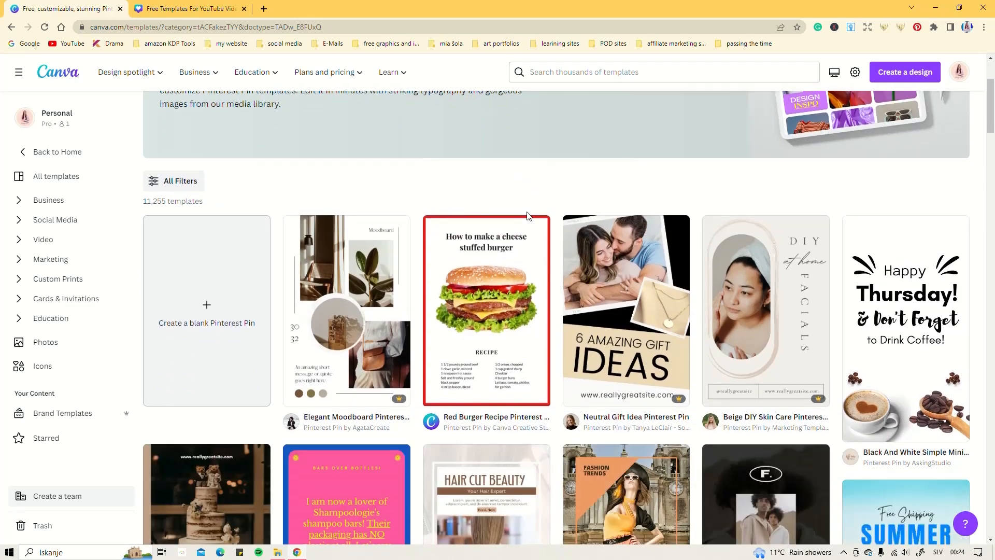
{"action": "scroll", "coordinate": [527, 216], "scroll_direction": "down", "scroll_amount": 7}
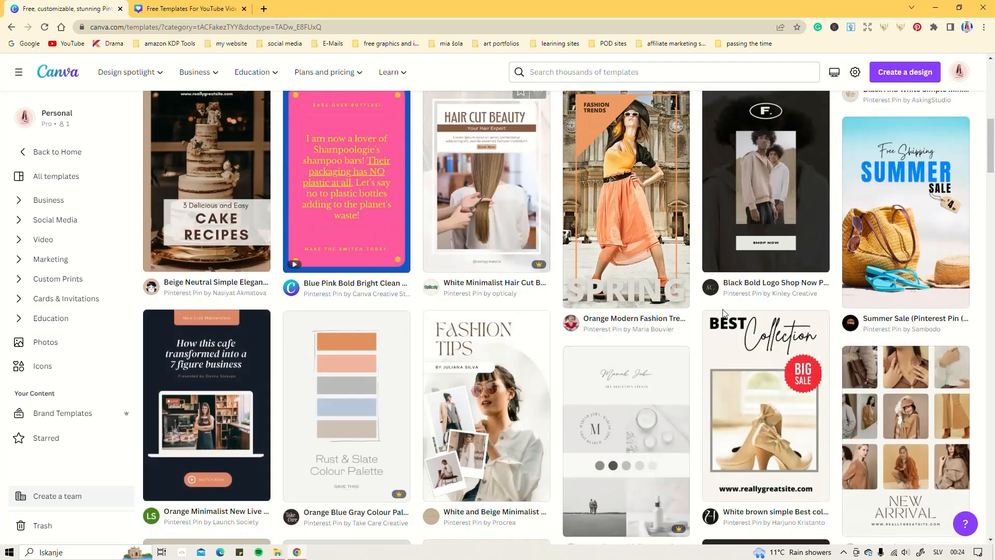
{"action": "scroll", "coordinate": [542, 311], "scroll_direction": "down", "scroll_amount": 8}
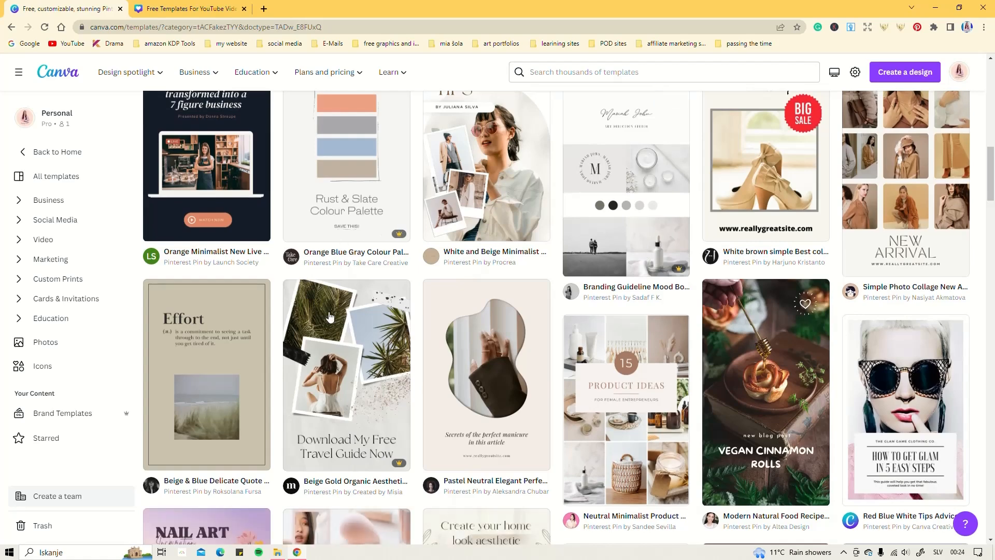
{"action": "scroll", "coordinate": [543, 311], "scroll_direction": "down", "scroll_amount": 2}
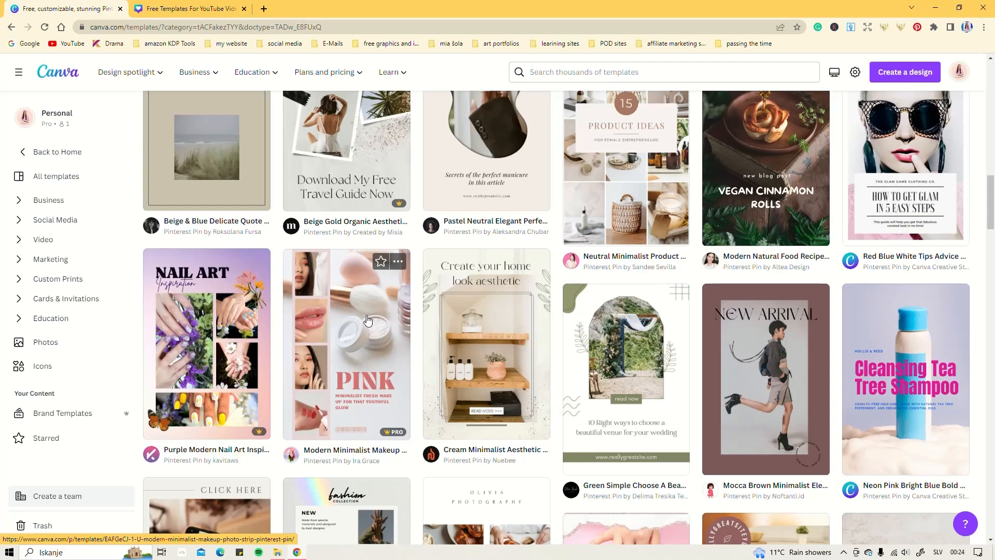
{"action": "scroll", "coordinate": [368, 321], "scroll_direction": "down", "scroll_amount": 4}
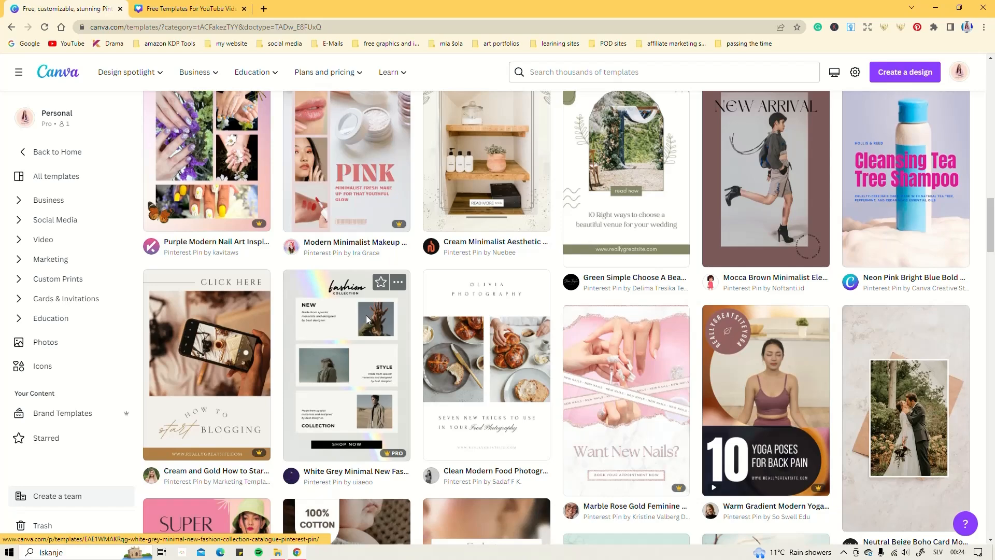
{"action": "scroll", "coordinate": [366, 315], "scroll_direction": "down", "scroll_amount": 3}
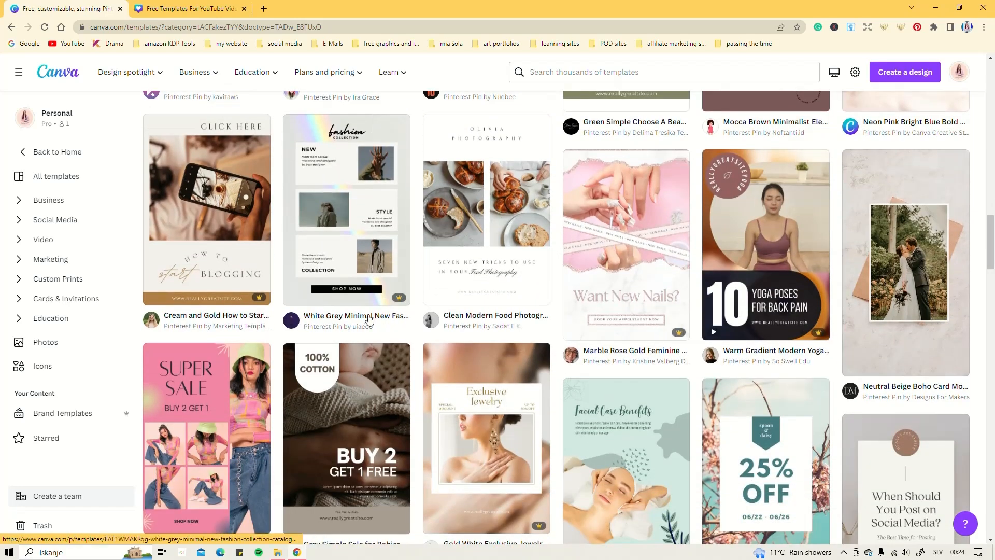
{"action": "scroll", "coordinate": [200, 363], "scroll_direction": "down", "scroll_amount": 2}
{"action": "scroll", "coordinate": [200, 363], "scroll_direction": "down", "scroll_amount": 7}
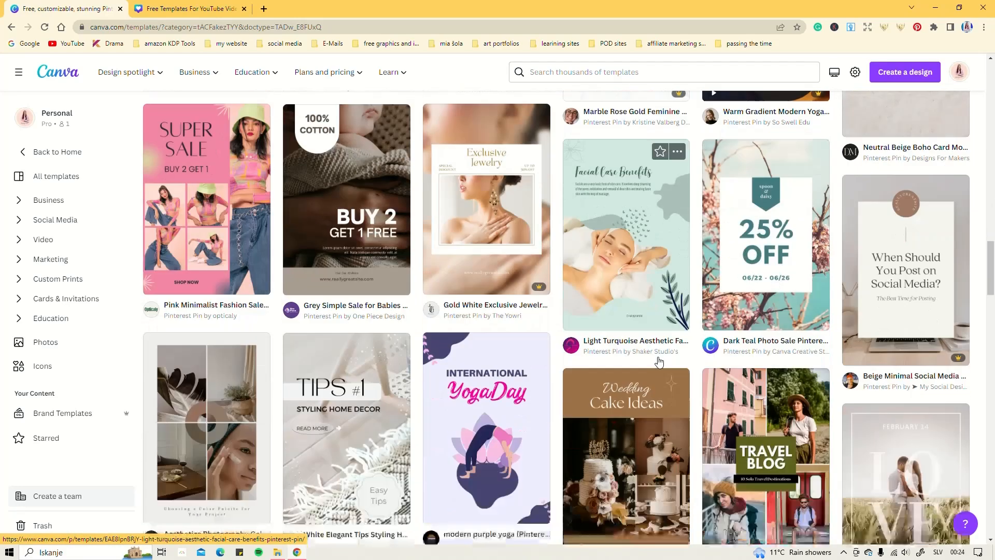
{"action": "scroll", "coordinate": [398, 338], "scroll_direction": "down", "scroll_amount": 1}
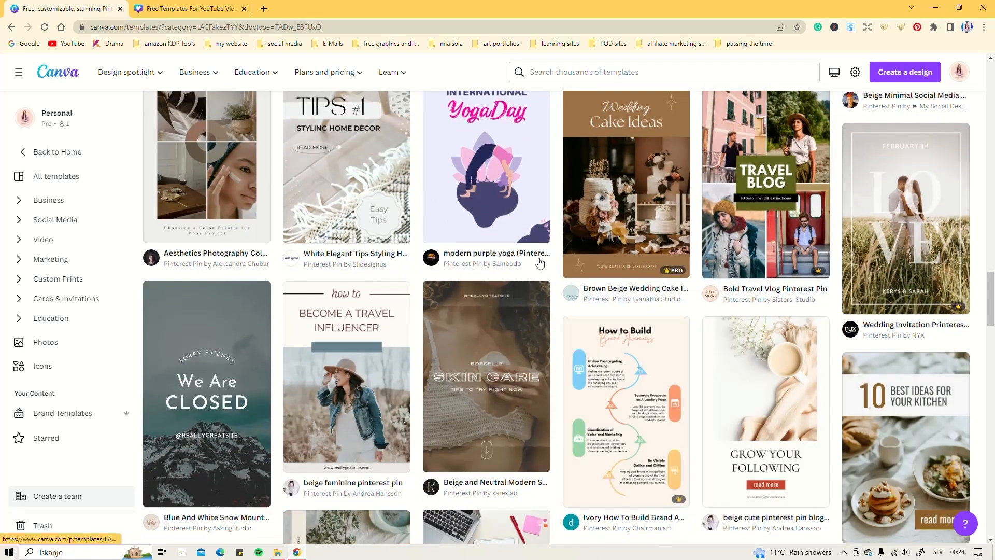
{"action": "scroll", "coordinate": [386, 308], "scroll_direction": "down", "scroll_amount": 4}
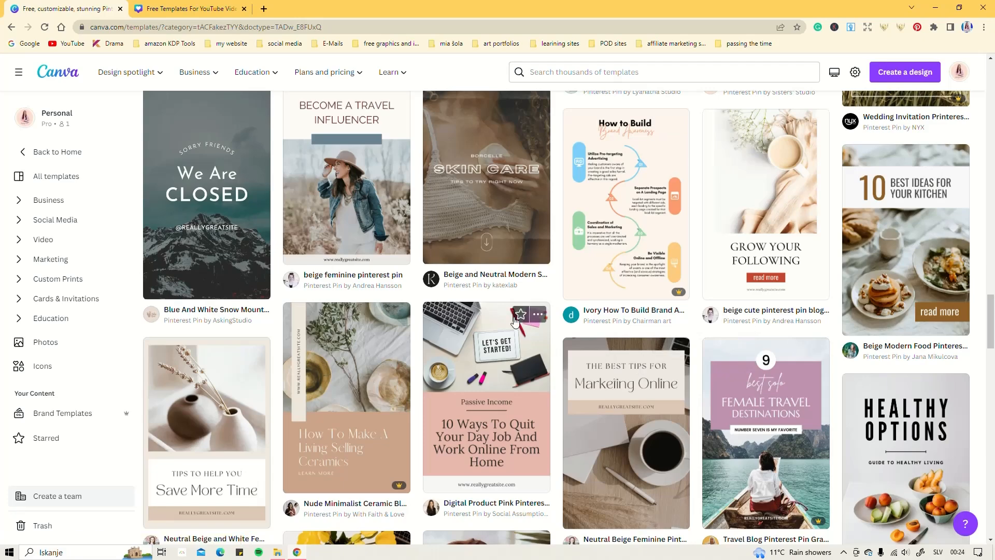
{"action": "scroll", "coordinate": [515, 322], "scroll_direction": "down", "scroll_amount": 6}
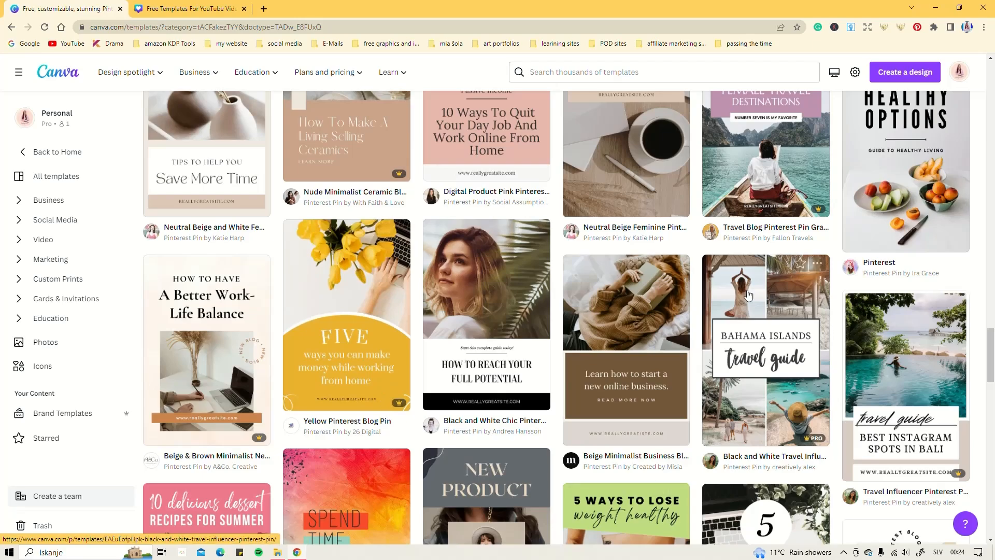
{"action": "scroll", "coordinate": [457, 289], "scroll_direction": "down", "scroll_amount": 2}
{"action": "scroll", "coordinate": [458, 290], "scroll_direction": "down", "scroll_amount": 4}
Create a blank Pinterest Pin design from the start of the template gallery.
{"action": "scroll", "coordinate": [323, 314], "scroll_direction": "up", "scroll_amount": 12}
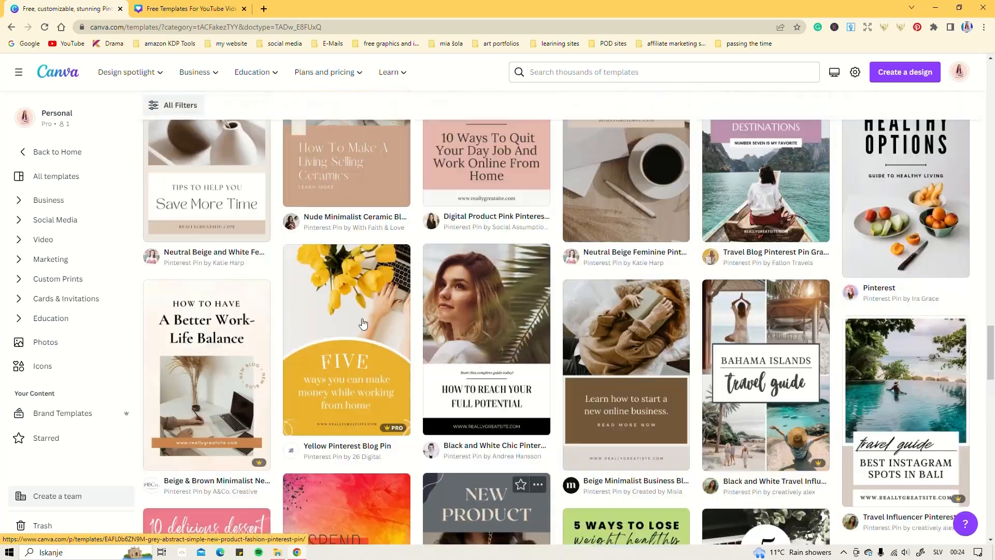
{"action": "scroll", "coordinate": [323, 314], "scroll_direction": "up", "scroll_amount": 20}
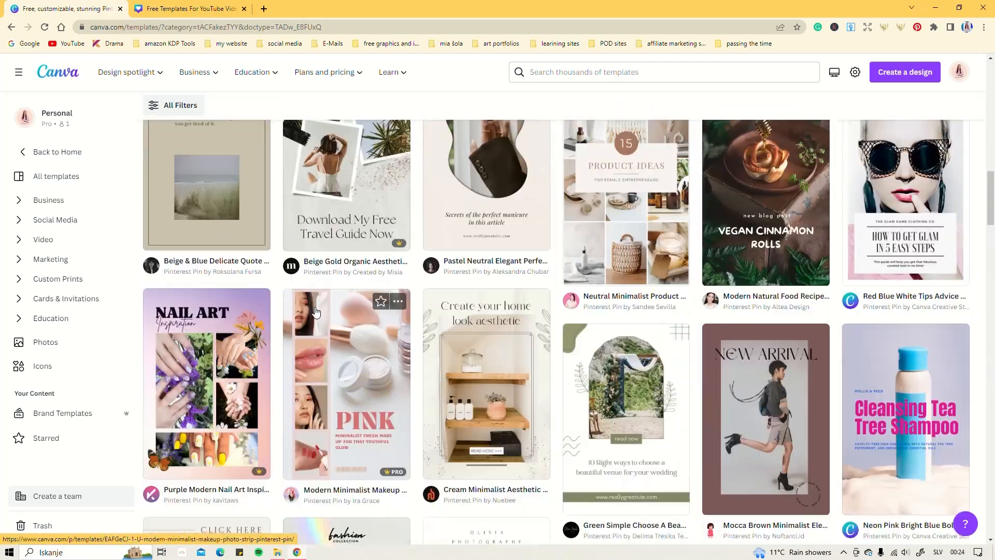
{"action": "scroll", "coordinate": [316, 312], "scroll_direction": "up", "scroll_amount": 12}
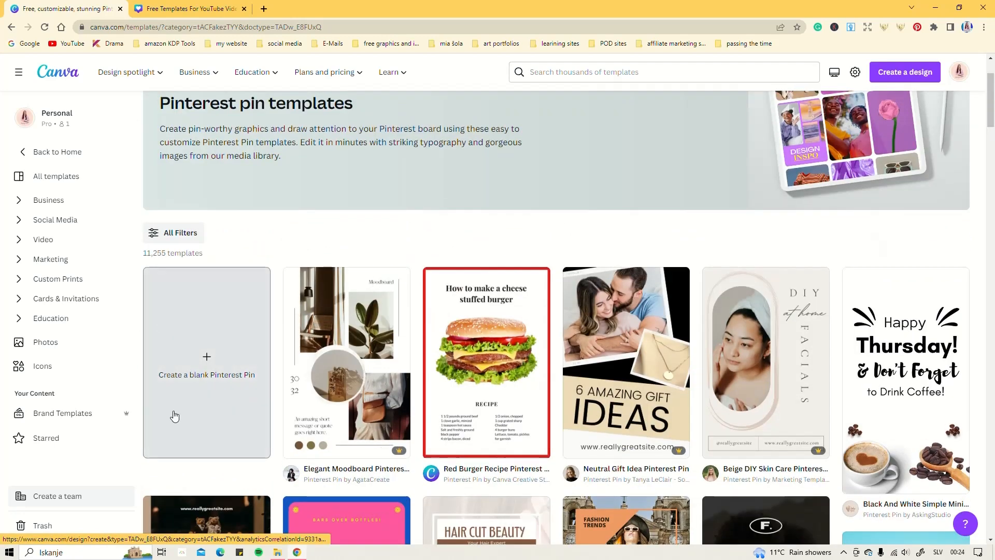
{"action": "left_click", "coordinate": [229, 332]}
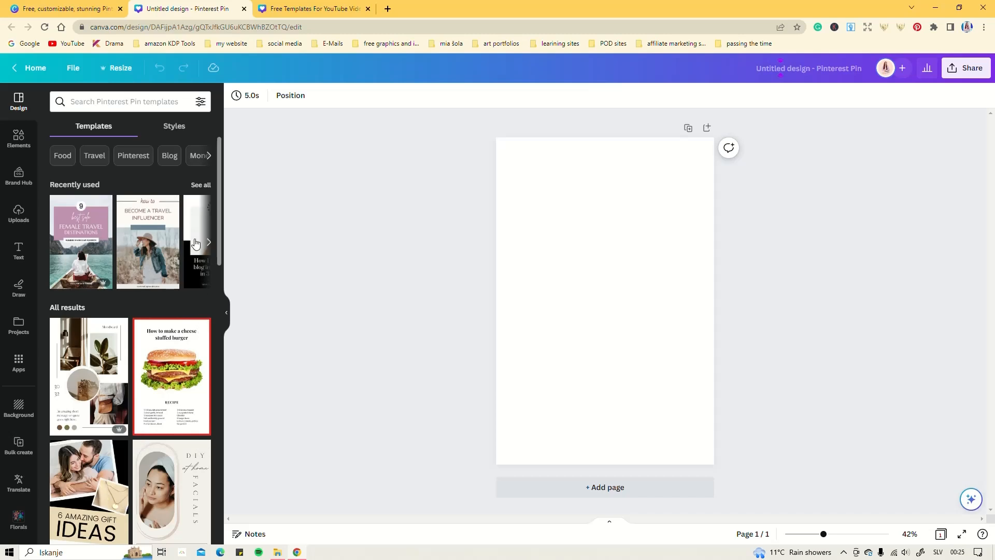
Examine the suggested Pinterest Pin templates and the MissingInArt brand kit's logos, colour palette and fonts in the editor.
{"action": "scroll", "coordinate": [88, 366], "scroll_direction": "down", "scroll_amount": 15}
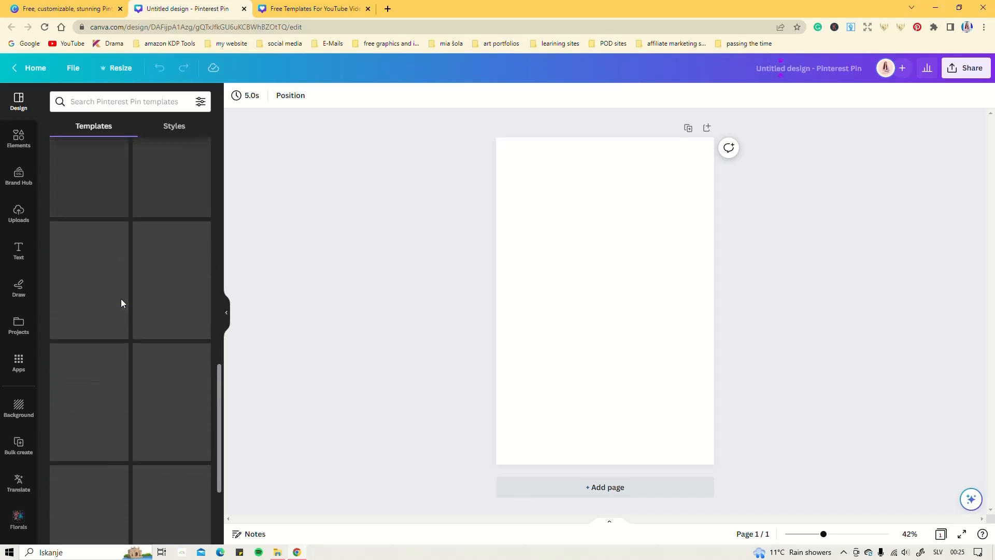
{"action": "scroll", "coordinate": [121, 300], "scroll_direction": "up", "scroll_amount": 15}
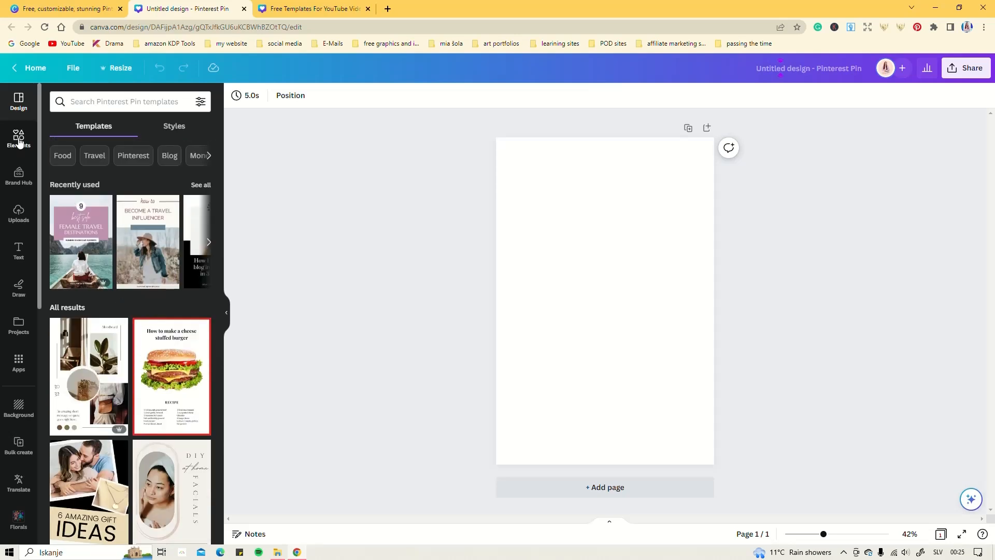
{"action": "left_click", "coordinate": [19, 179]}
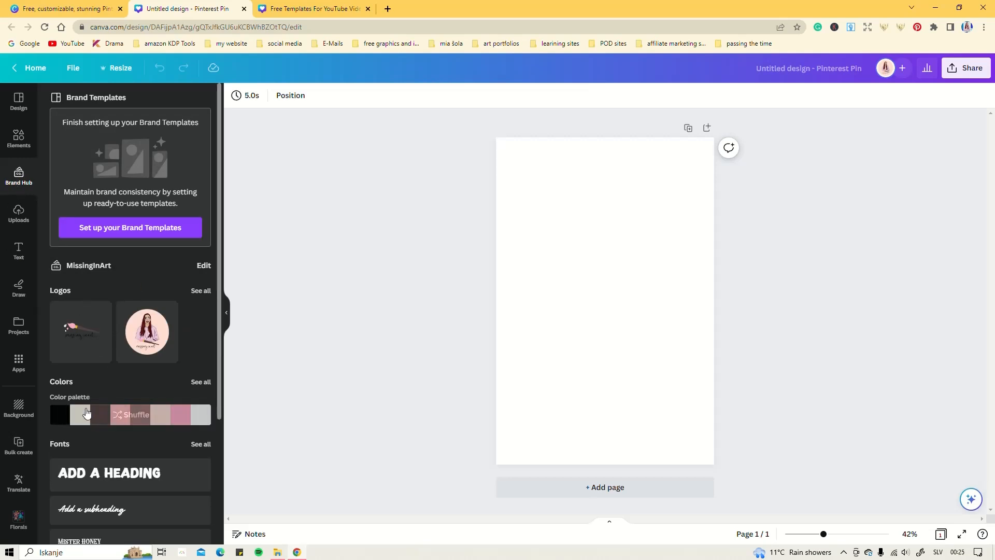
{"action": "scroll", "coordinate": [171, 409], "scroll_direction": "down", "scroll_amount": 3}
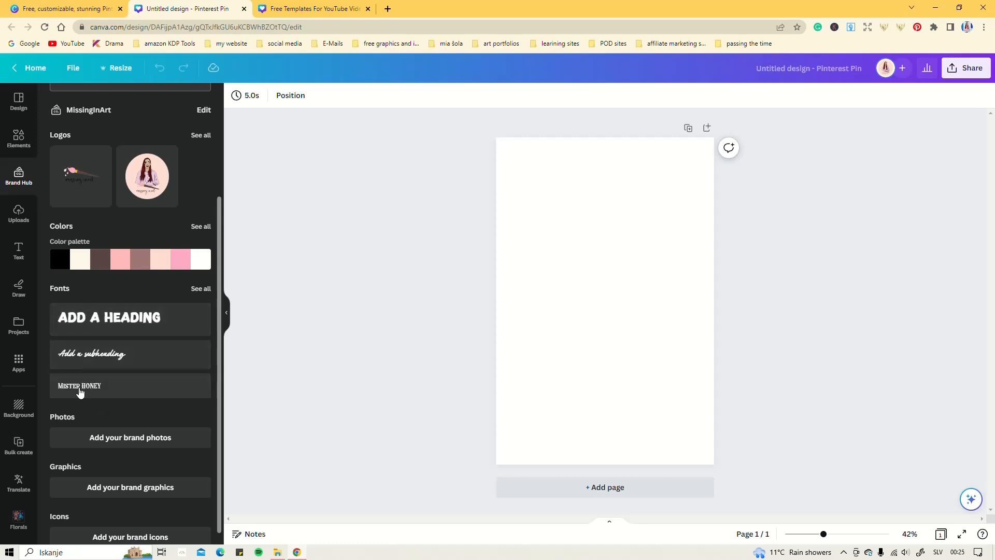
{"action": "scroll", "coordinate": [104, 440], "scroll_direction": "down", "scroll_amount": 1}
{"action": "scroll", "coordinate": [89, 329], "scroll_direction": "up", "scroll_amount": 4}
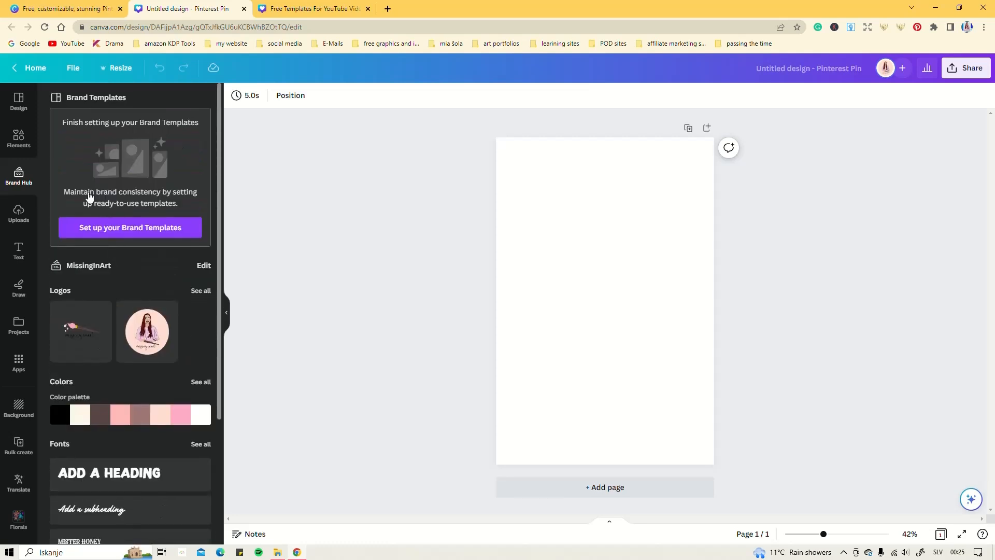
Review the editor's uploads, text styles, drawing tools, projects and elements, and return to the Pinterest Pin design templates.
{"action": "left_click", "coordinate": [17, 212]}
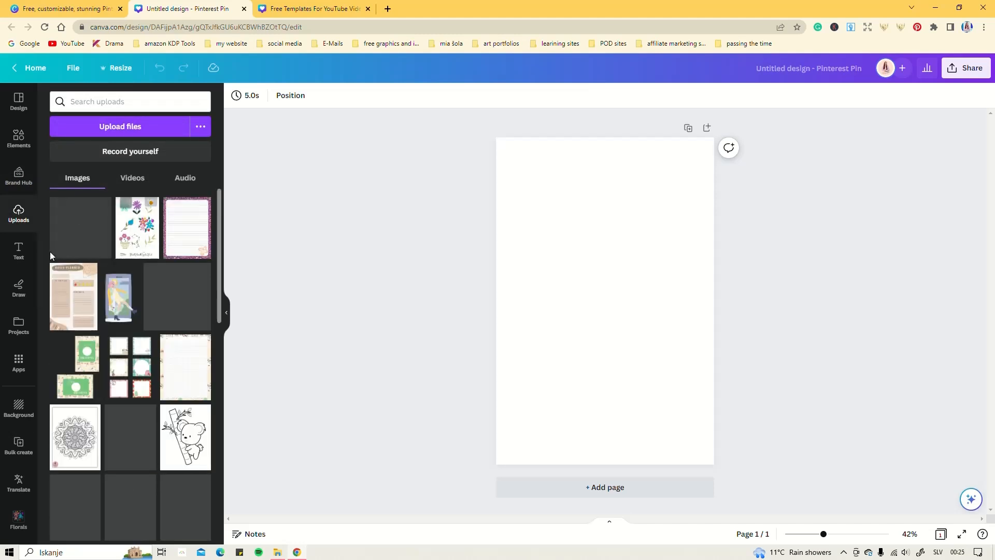
{"action": "left_click", "coordinate": [18, 254]}
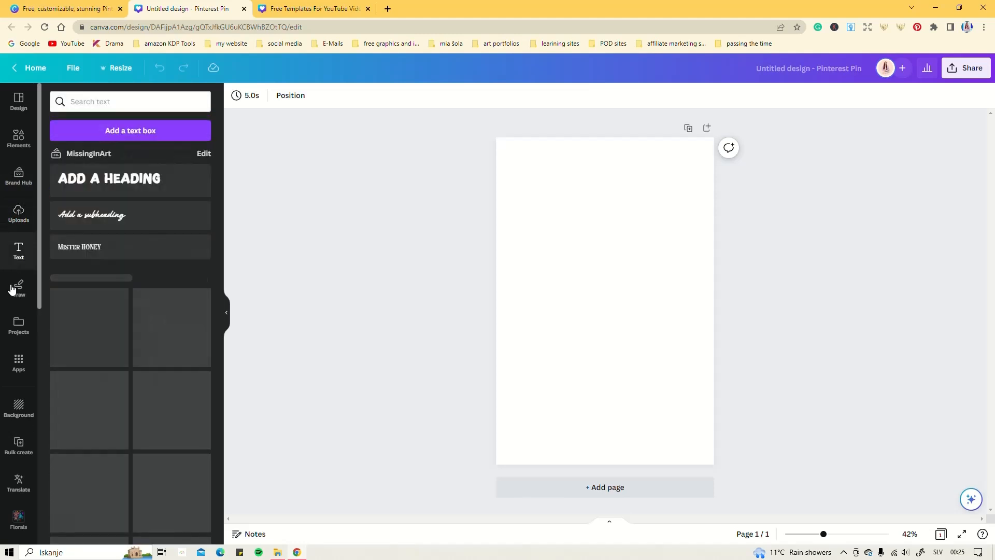
{"action": "left_click", "coordinate": [18, 290]}
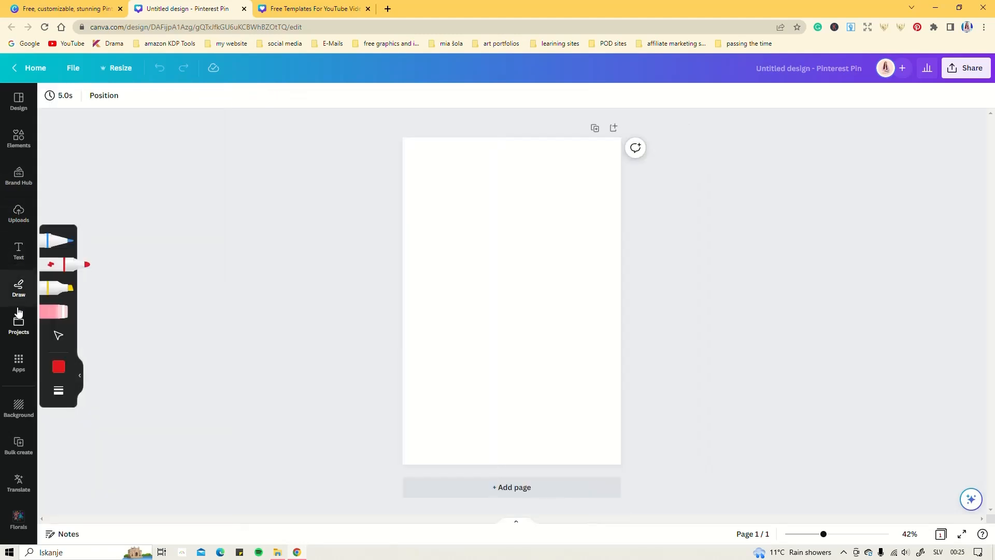
{"action": "left_click", "coordinate": [17, 325]}
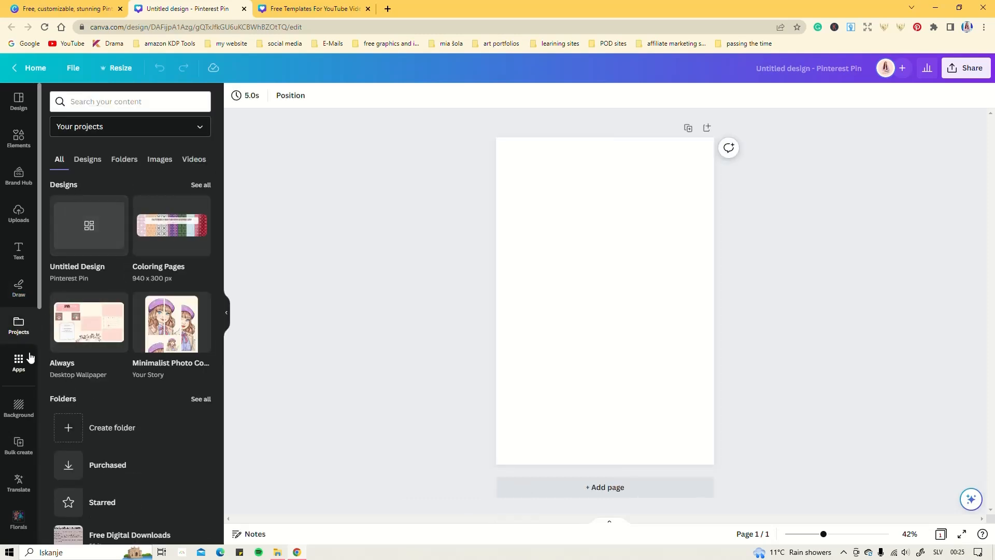
{"action": "scroll", "coordinate": [17, 419], "scroll_direction": "down", "scroll_amount": 10}
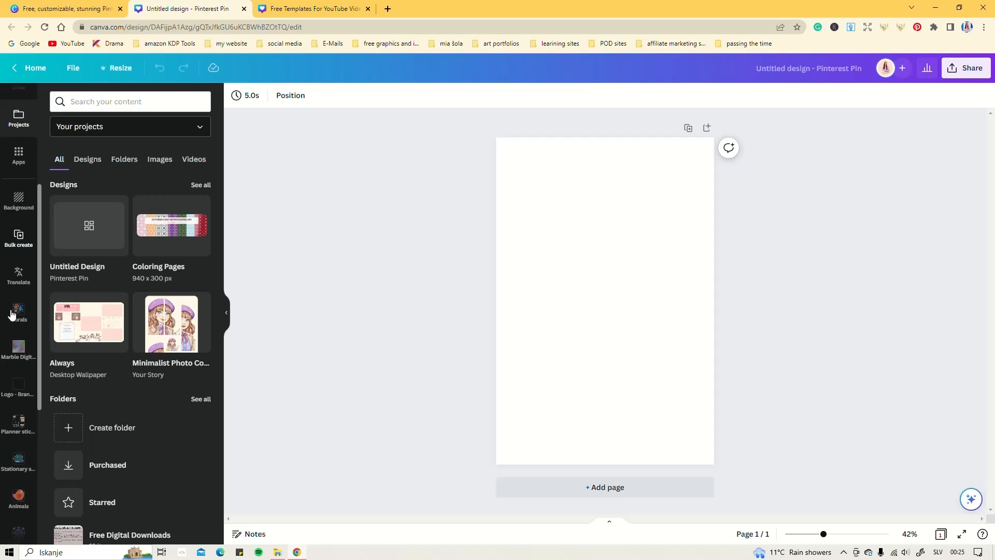
{"action": "scroll", "coordinate": [6, 437], "scroll_direction": "up", "scroll_amount": 10}
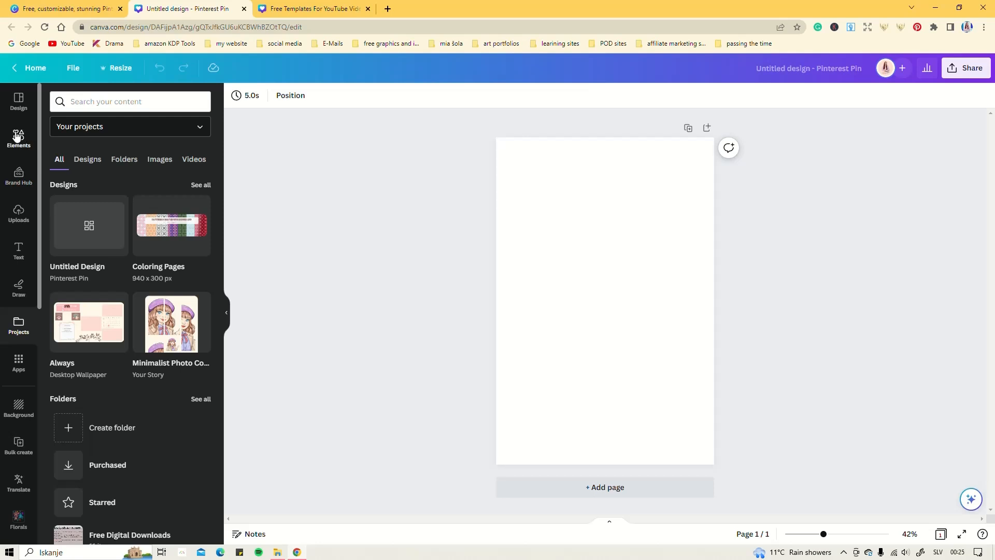
{"action": "left_click", "coordinate": [18, 138]}
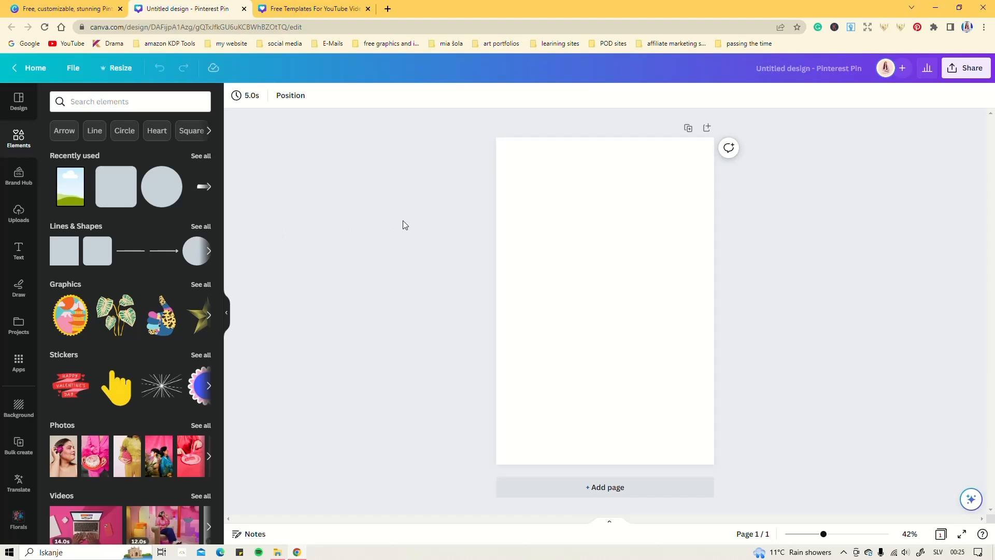
{"action": "left_click", "coordinate": [18, 102]}
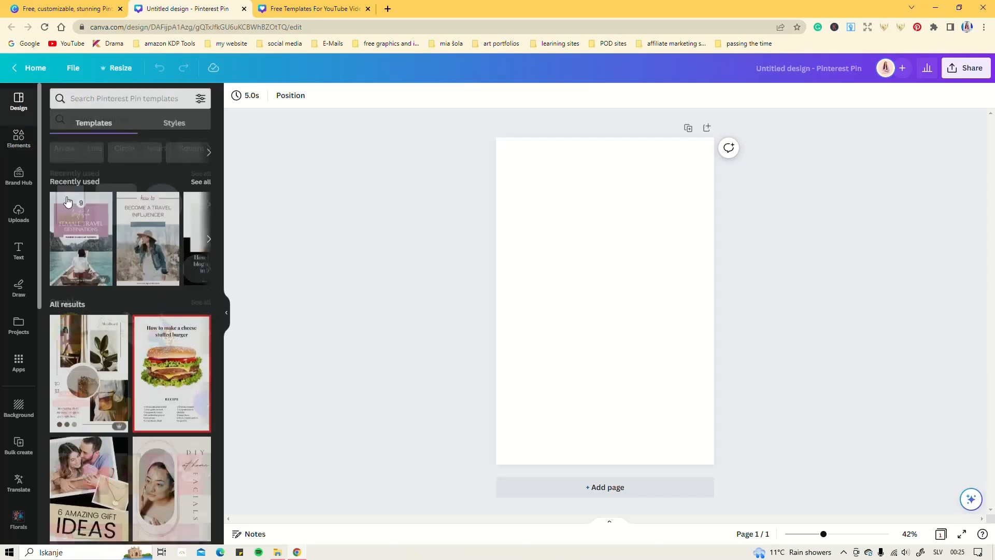
Browse the suggested Pinterest Pin templates in the editor to examine their layouts, photo grids and text placement.
{"action": "scroll", "coordinate": [144, 290], "scroll_direction": "down", "scroll_amount": 3}
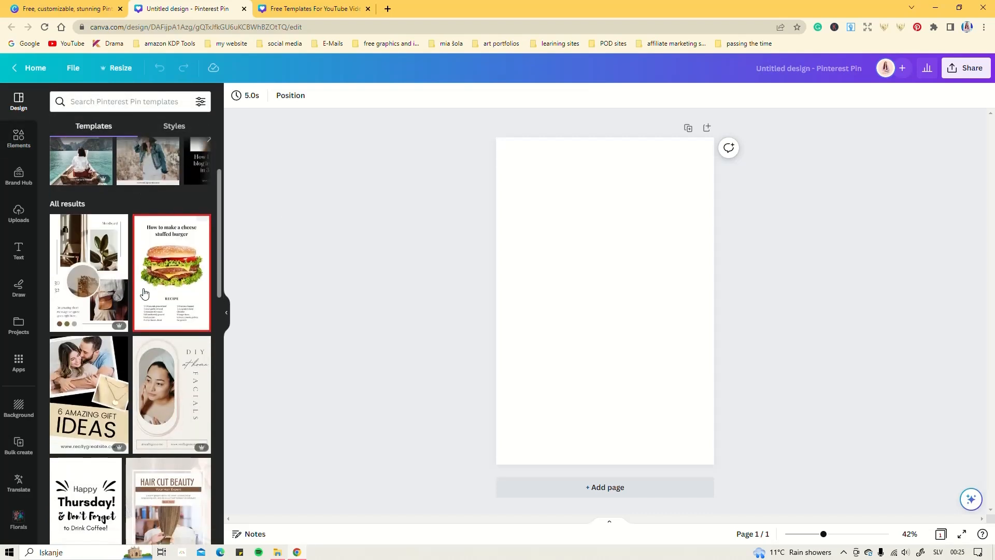
{"action": "scroll", "coordinate": [139, 384], "scroll_direction": "down", "scroll_amount": 5}
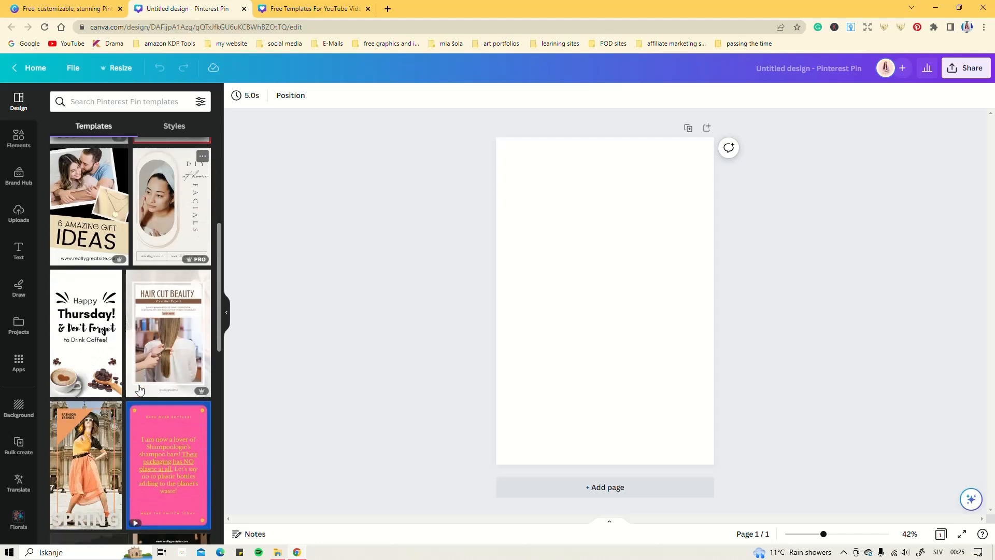
{"action": "scroll", "coordinate": [139, 389], "scroll_direction": "down", "scroll_amount": 4}
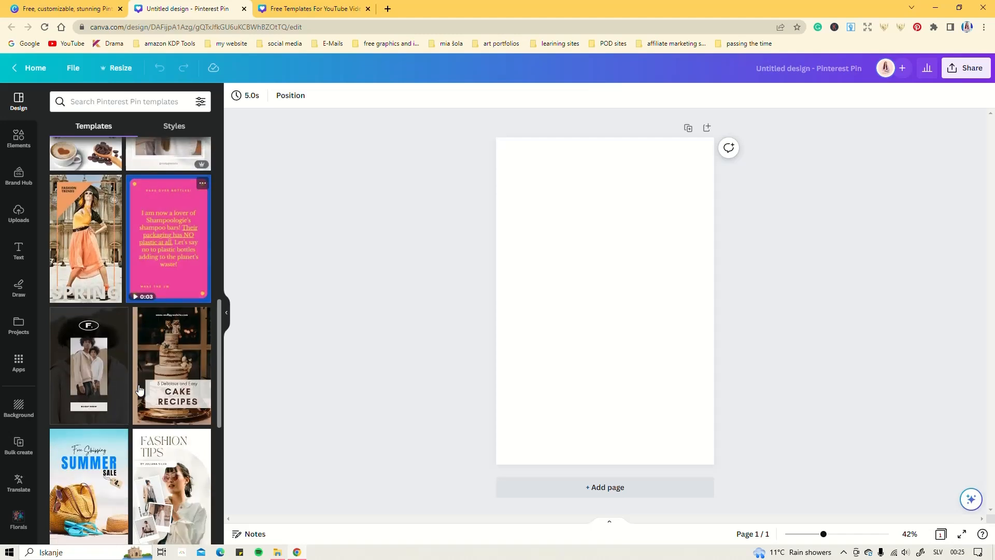
{"action": "scroll", "coordinate": [139, 389], "scroll_direction": "down", "scroll_amount": 5}
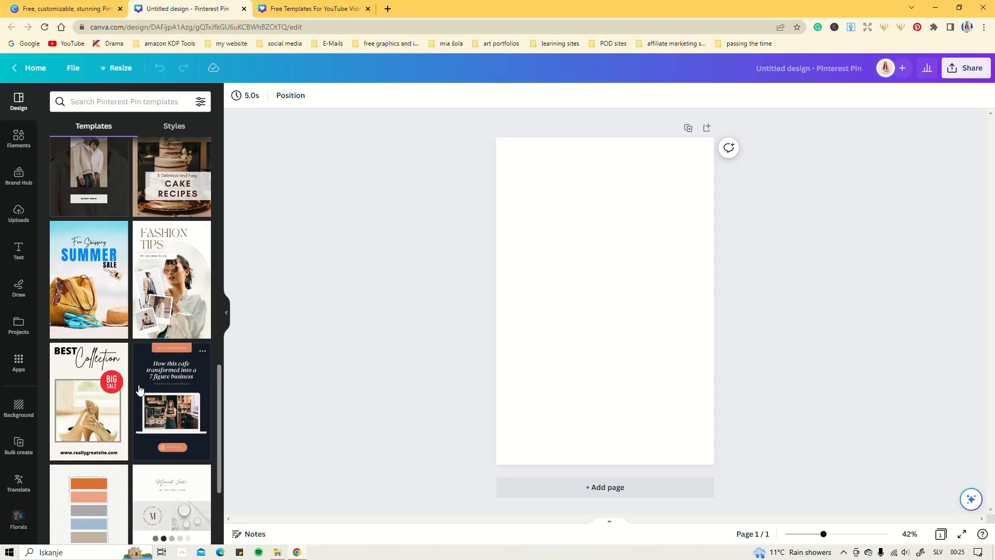
{"action": "scroll", "coordinate": [140, 389], "scroll_direction": "down", "scroll_amount": 1}
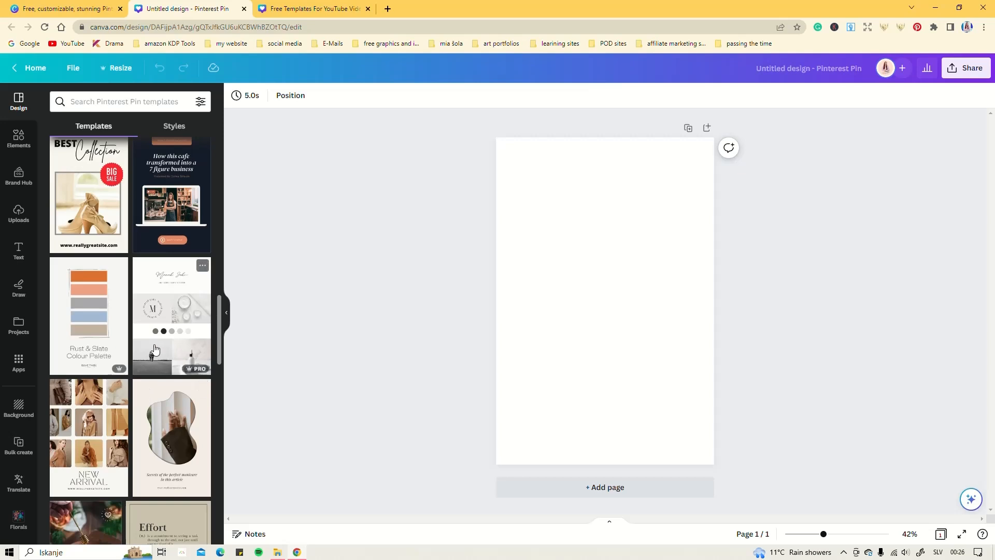
{"action": "scroll", "coordinate": [151, 349], "scroll_direction": "down", "scroll_amount": 3}
{"action": "scroll", "coordinate": [152, 348], "scroll_direction": "up", "scroll_amount": 1}
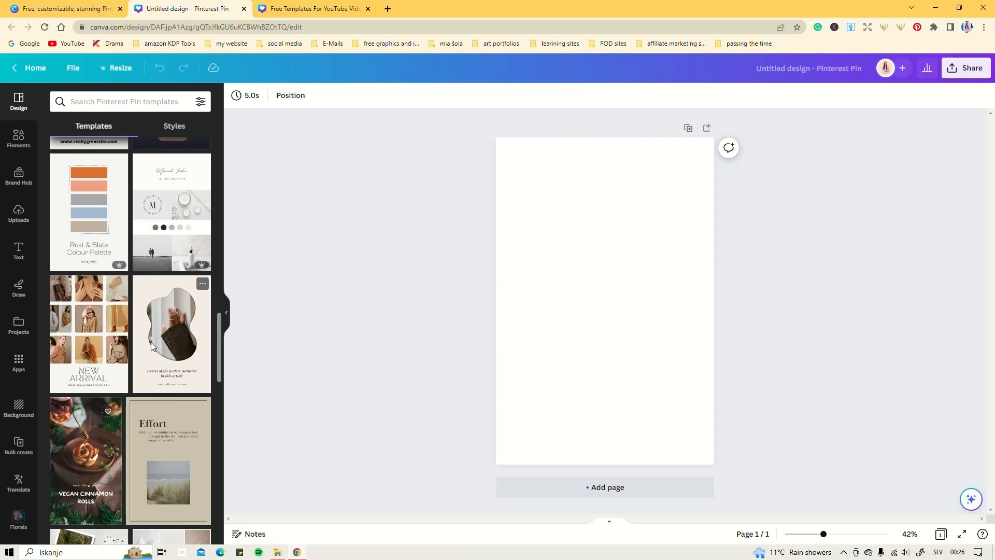
{"action": "scroll", "coordinate": [151, 347], "scroll_direction": "down", "scroll_amount": 3}
{"action": "scroll", "coordinate": [151, 346], "scroll_direction": "up", "scroll_amount": 1}
{"action": "scroll", "coordinate": [152, 347], "scroll_direction": "up", "scroll_amount": 1}
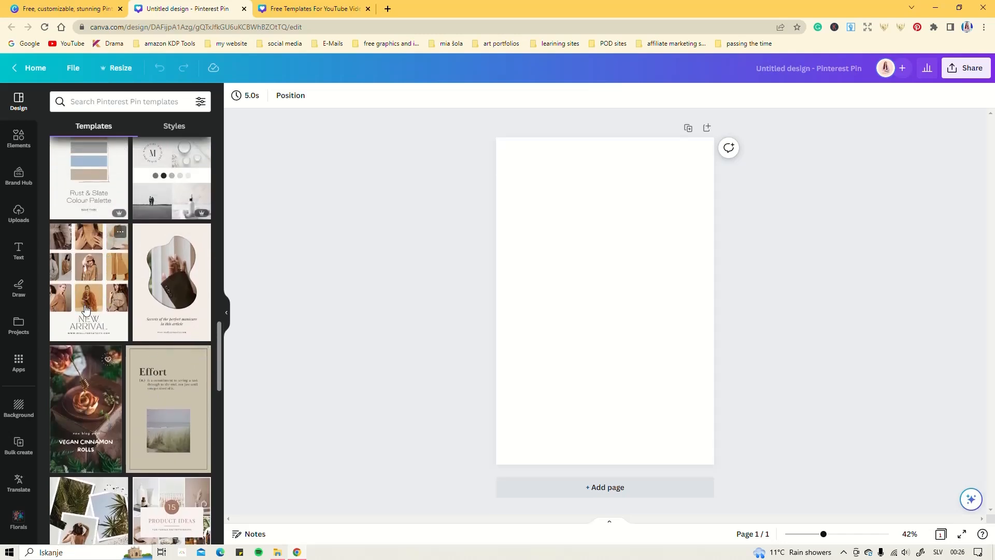
{"action": "scroll", "coordinate": [156, 328], "scroll_direction": "down", "scroll_amount": 2}
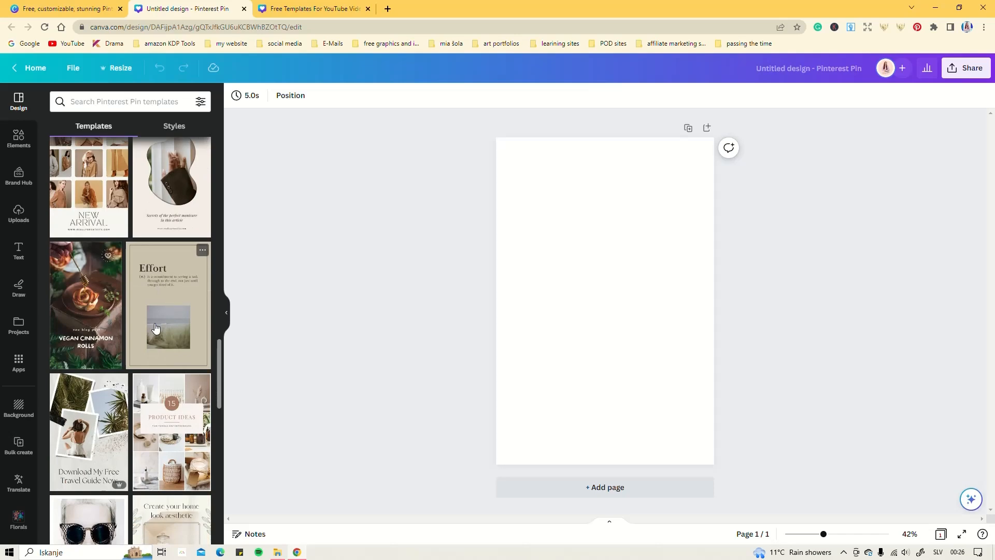
{"action": "scroll", "coordinate": [156, 327], "scroll_direction": "down", "scroll_amount": 3}
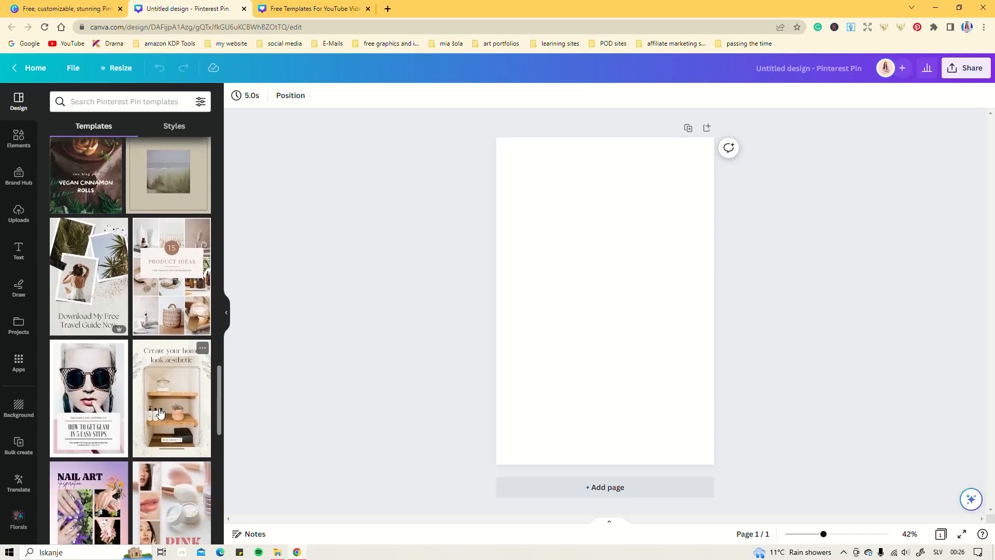
{"action": "scroll", "coordinate": [157, 340], "scroll_direction": "down", "scroll_amount": 4}
{"action": "scroll", "coordinate": [160, 413], "scroll_direction": "up", "scroll_amount": 5}
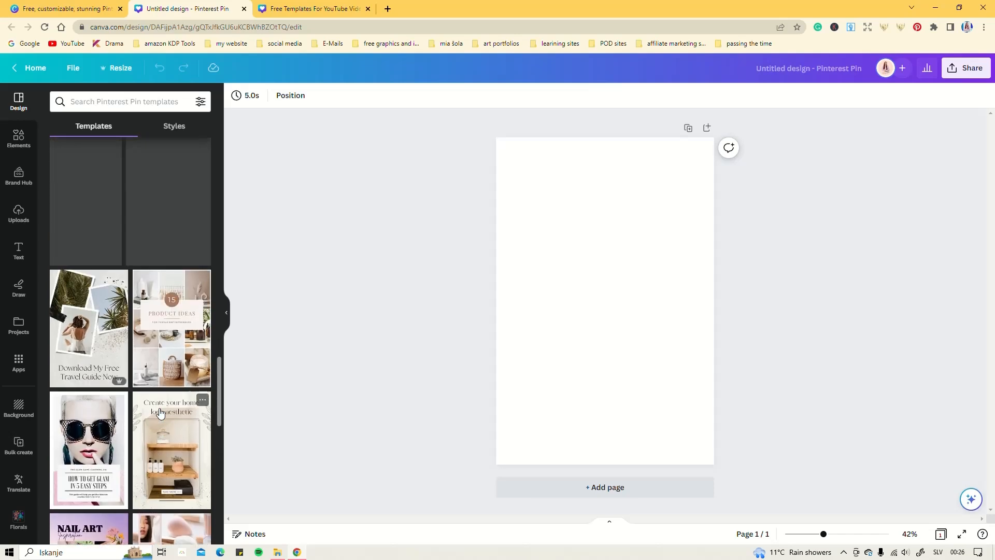
{"action": "scroll", "coordinate": [160, 413], "scroll_direction": "up", "scroll_amount": 12}
{"action": "scroll", "coordinate": [151, 356], "scroll_direction": "up", "scroll_amount": 8}
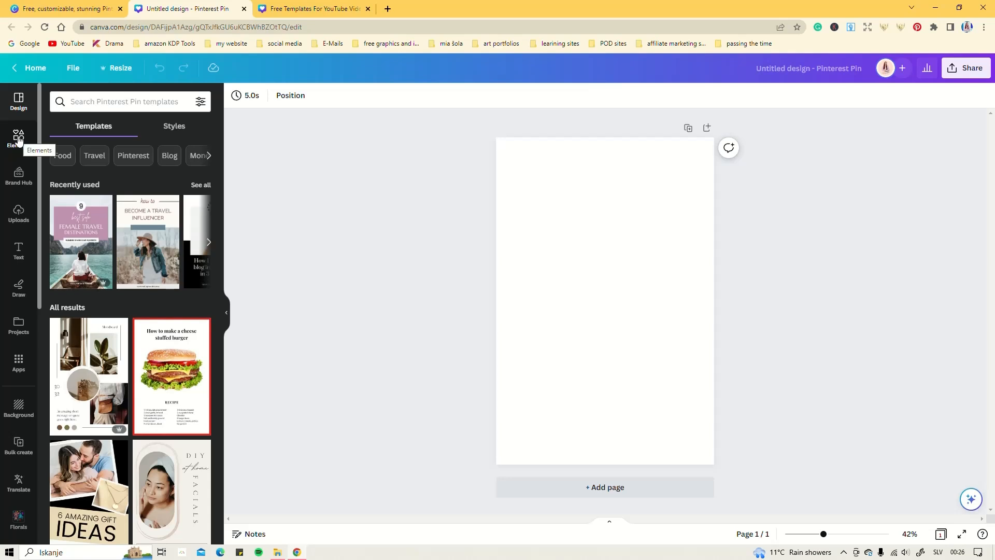
Add a square shape to the blank page and reshape it into a tall rectangle in the page's upper-left area.
{"action": "left_click", "coordinate": [18, 139]}
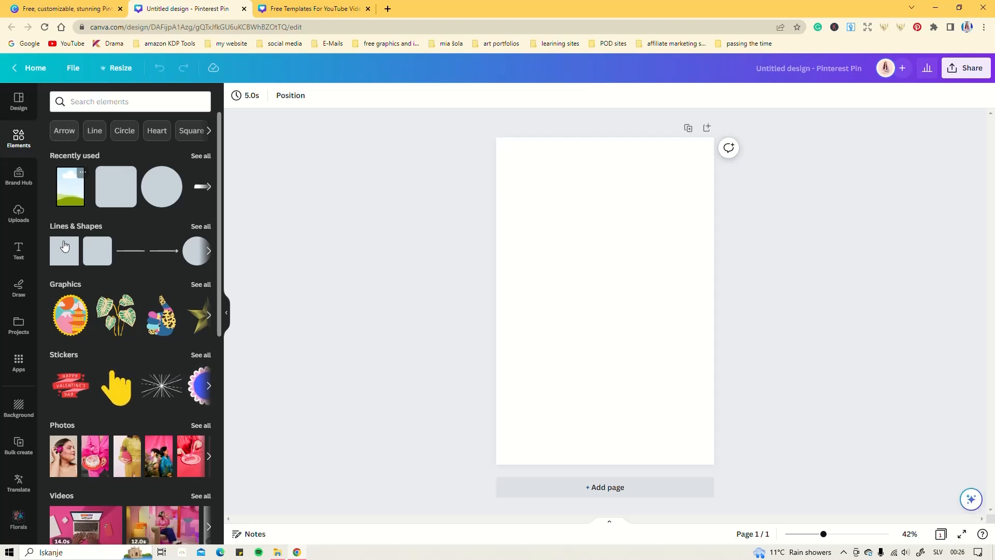
{"action": "left_click", "coordinate": [69, 261]}
{"action": "left_click_drag", "start_coordinate": [616, 312], "coordinate": [576, 235]}
{"action": "left_click", "coordinate": [629, 259]}
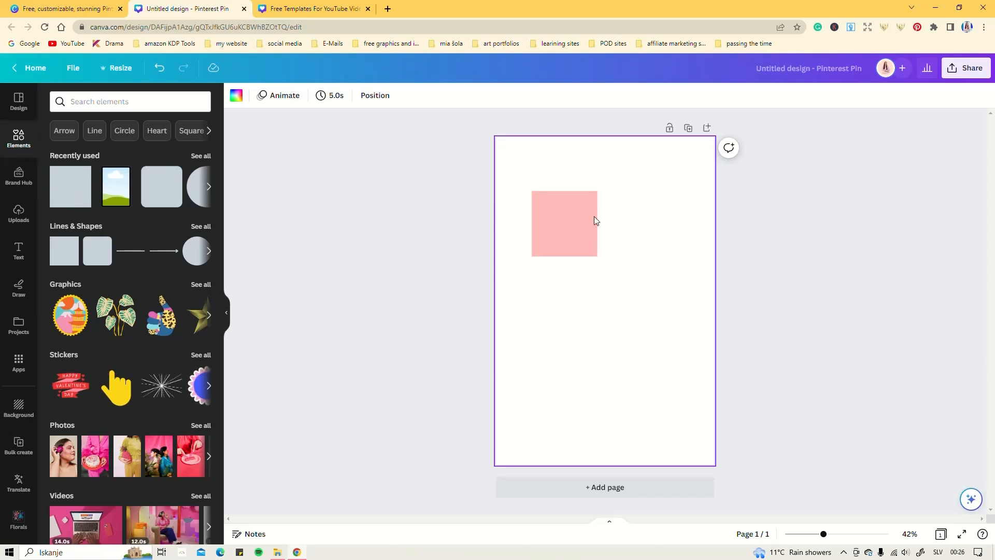
{"action": "left_click_drag", "start_coordinate": [581, 232], "coordinate": [594, 270]}
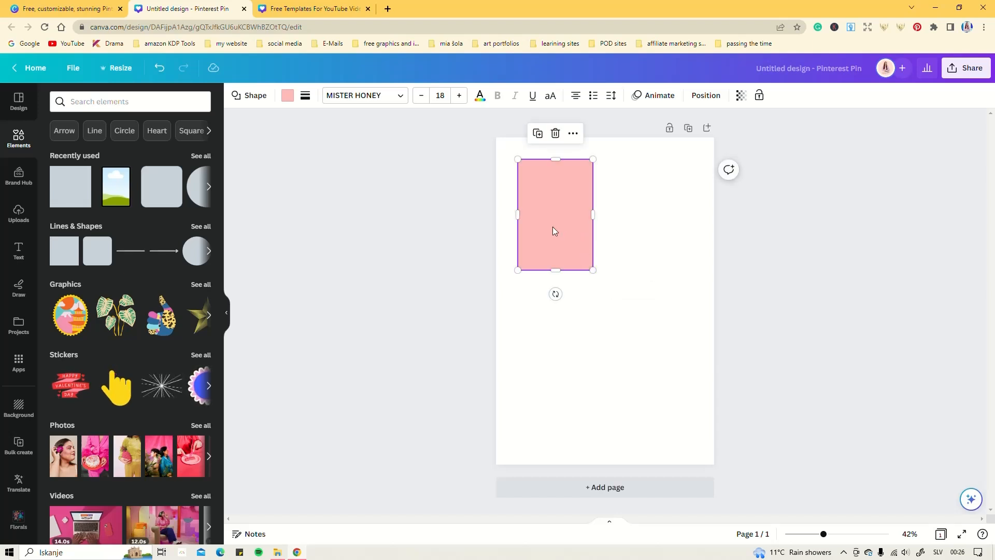
Duplicate the rectangle into an evenly spaced two-by-two grid and centre the whole grid horizontally on the page.
{"action": "left_click_drag", "start_coordinate": [571, 226], "coordinate": [643, 223]}
{"action": "left_click_drag", "start_coordinate": [673, 297], "coordinate": [550, 302]}
{"action": "left_click_drag", "start_coordinate": [631, 334], "coordinate": [639, 312]}
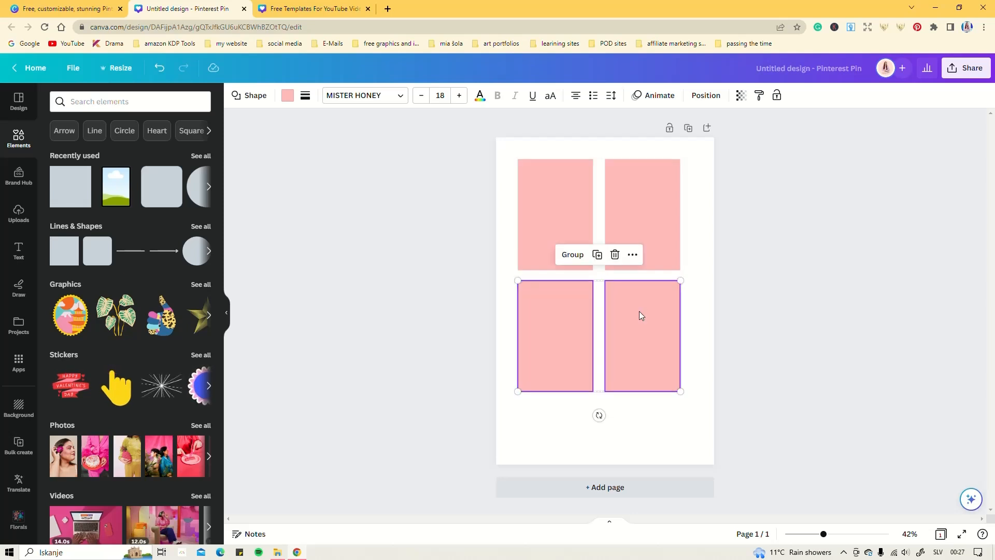
{"action": "left_click_drag", "start_coordinate": [684, 413], "coordinate": [508, 155]}
{"action": "mouse_move", "coordinate": [542, 197]}
{"action": "left_mouse_down"}
{"action": "mouse_move", "coordinate": [546, 224]}
{"action": "mouse_move", "coordinate": [548, 196]}
{"action": "left_mouse_up"}
{"action": "left_click", "coordinate": [659, 427]}
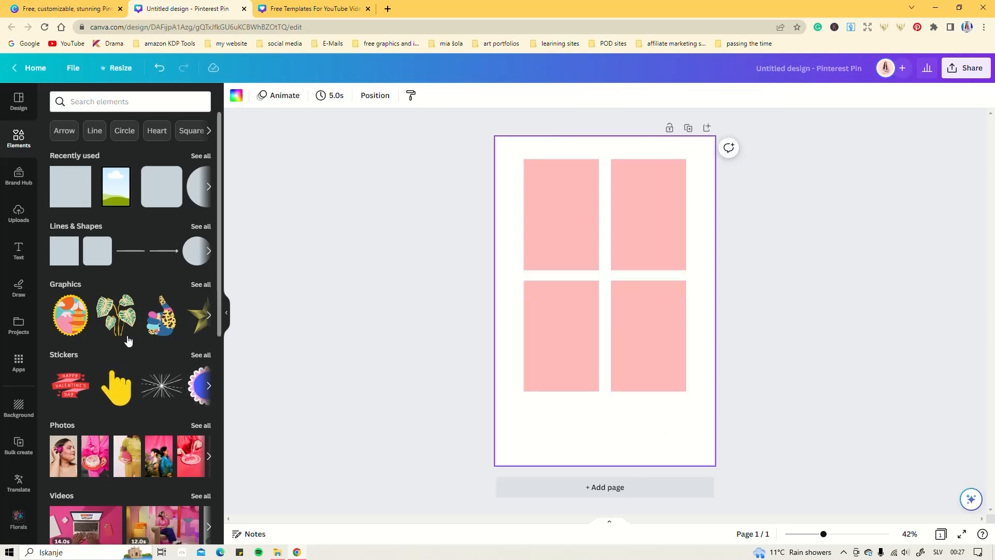
Add another square below the grid and reshape it into a thin horizontal bar centred on the page.
{"action": "left_click", "coordinate": [55, 264]}
{"action": "left_click_drag", "start_coordinate": [585, 309], "coordinate": [569, 432]}
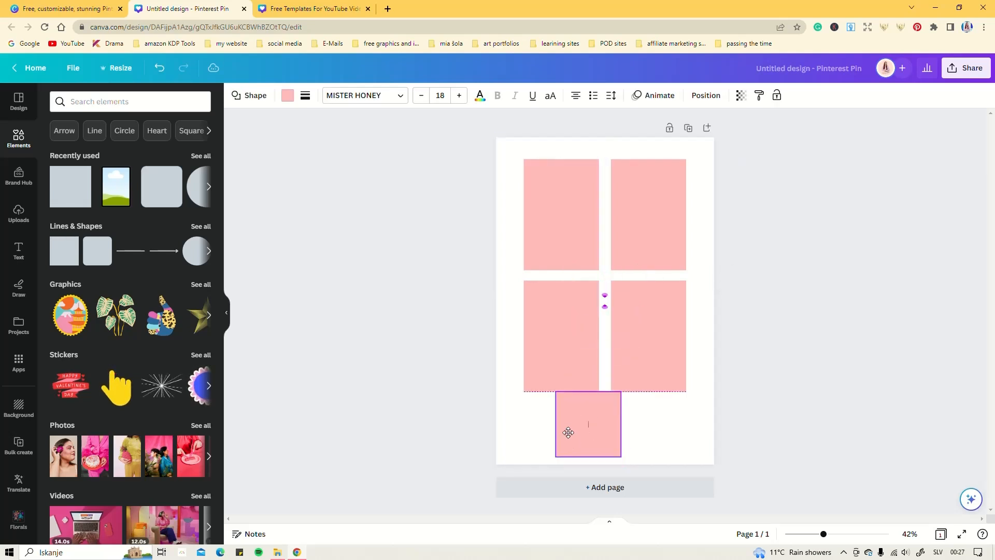
{"action": "left_click_drag", "start_coordinate": [589, 393], "coordinate": [637, 419]}
{"action": "left_click", "coordinate": [524, 431]}
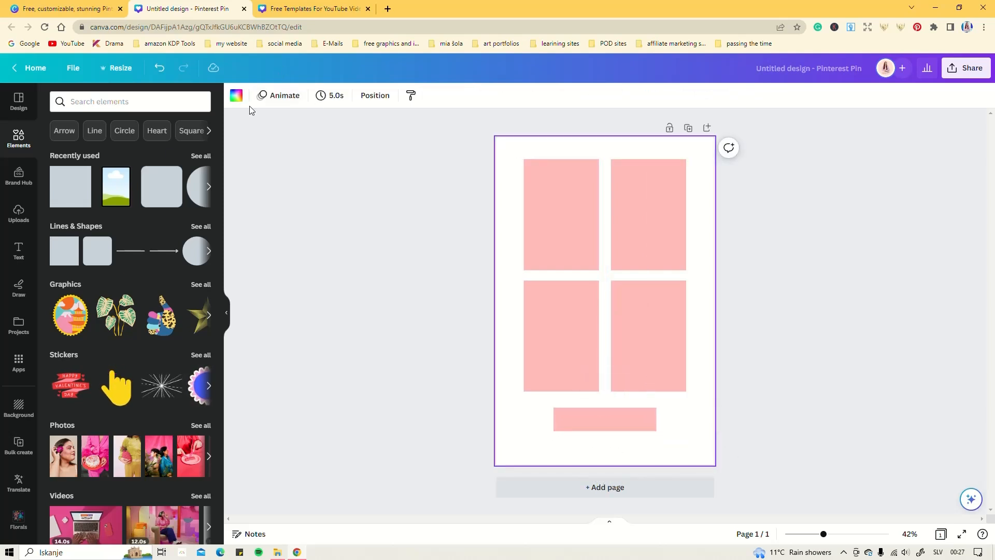
Set the page background to the cream colour from the MissingInArt brand palette.
{"action": "left_click", "coordinate": [20, 178]}
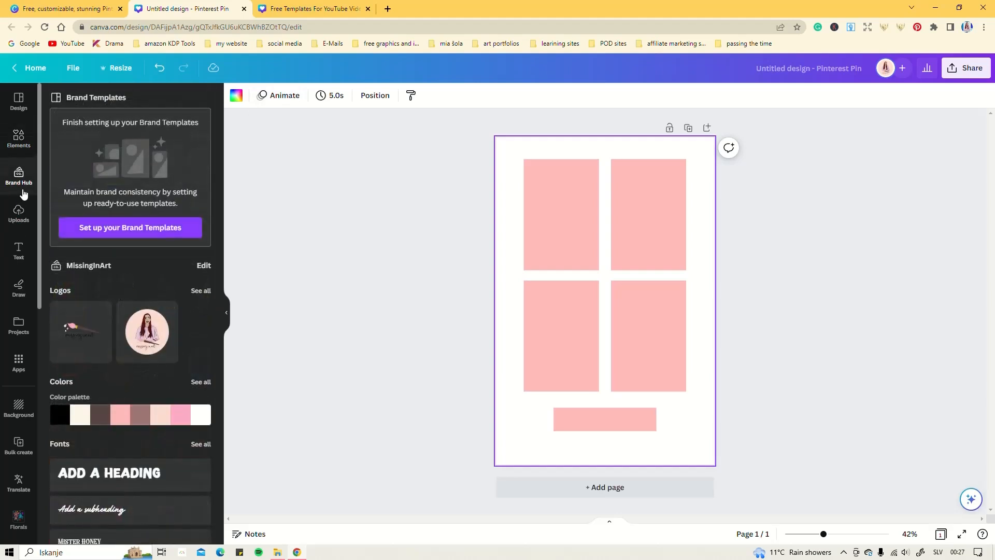
{"action": "mouse_move", "coordinate": [87, 421]}
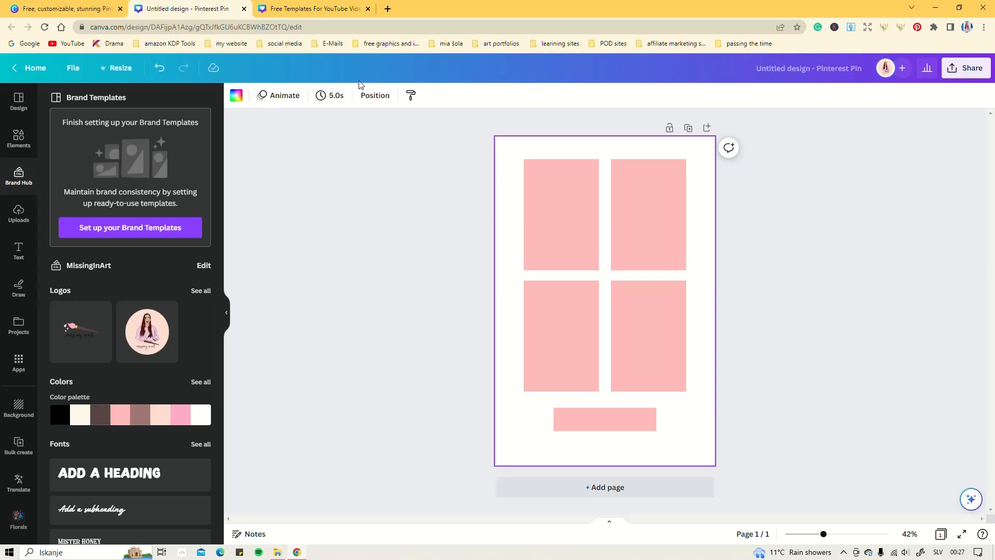
{"action": "left_click", "coordinate": [279, 96]}
{"action": "left_click", "coordinate": [237, 97]}
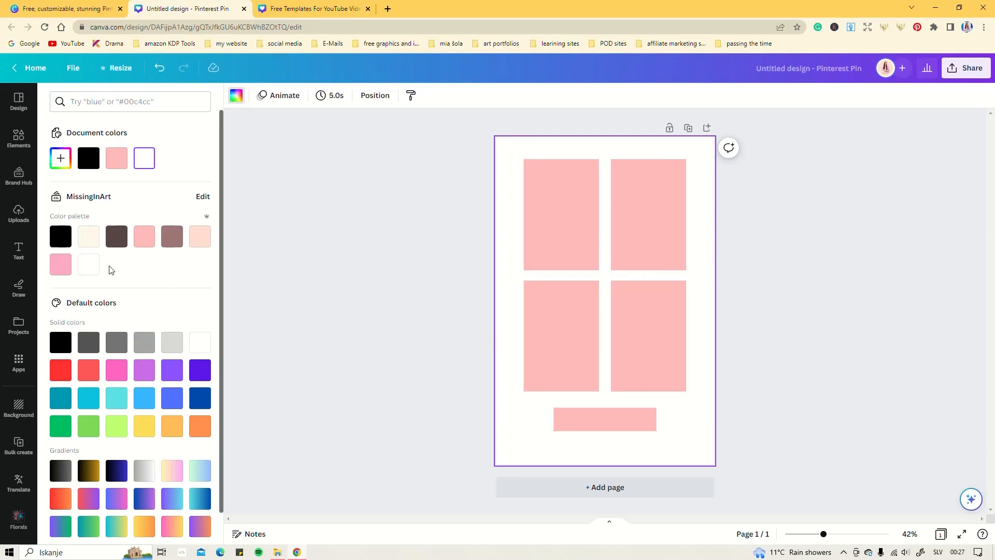
{"action": "left_click", "coordinate": [629, 430]}
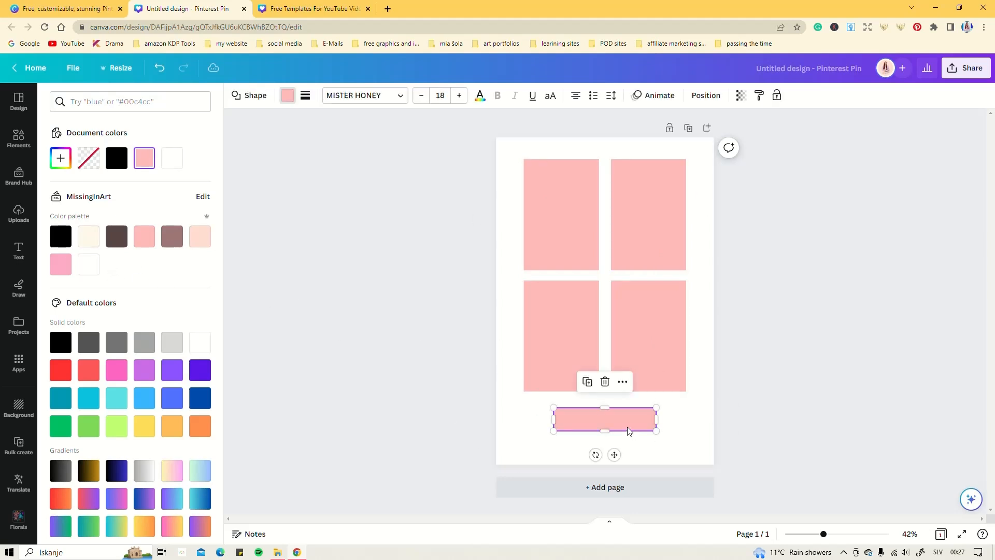
{"action": "left_click", "coordinate": [516, 203]}
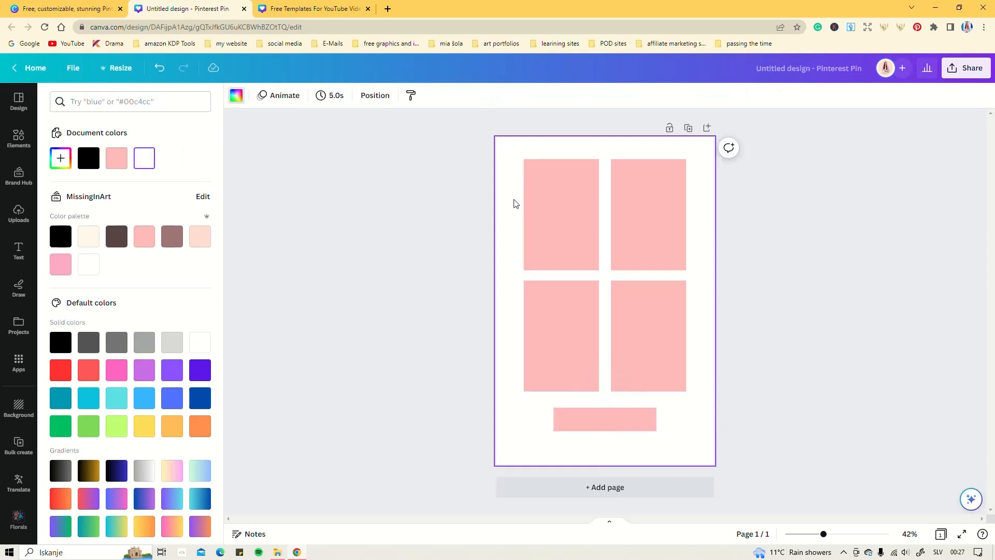
{"action": "left_click", "coordinate": [90, 239]}
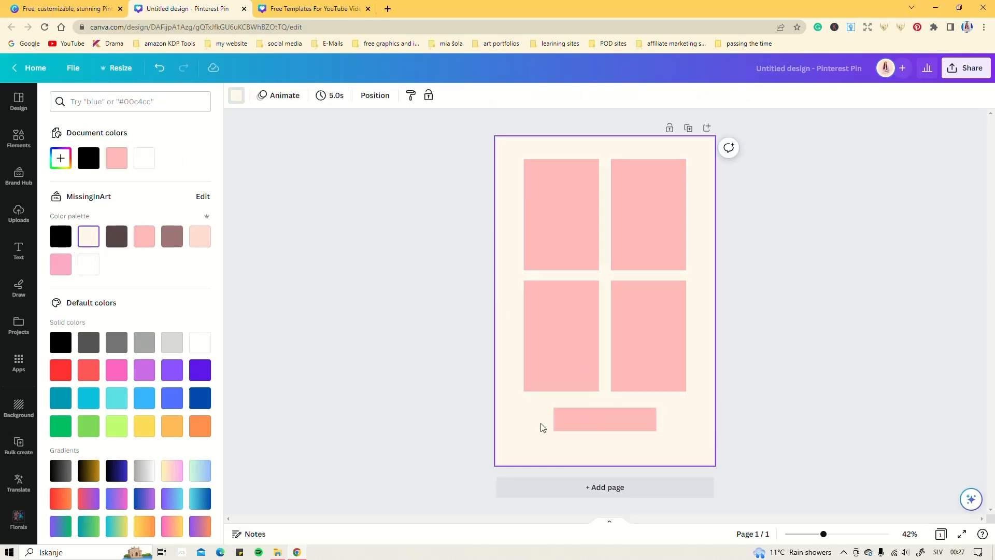
Recolour the bar below the grid in the brand palette's light peach and slightly round its corners, with no border.
{"action": "left_click", "coordinate": [590, 421]}
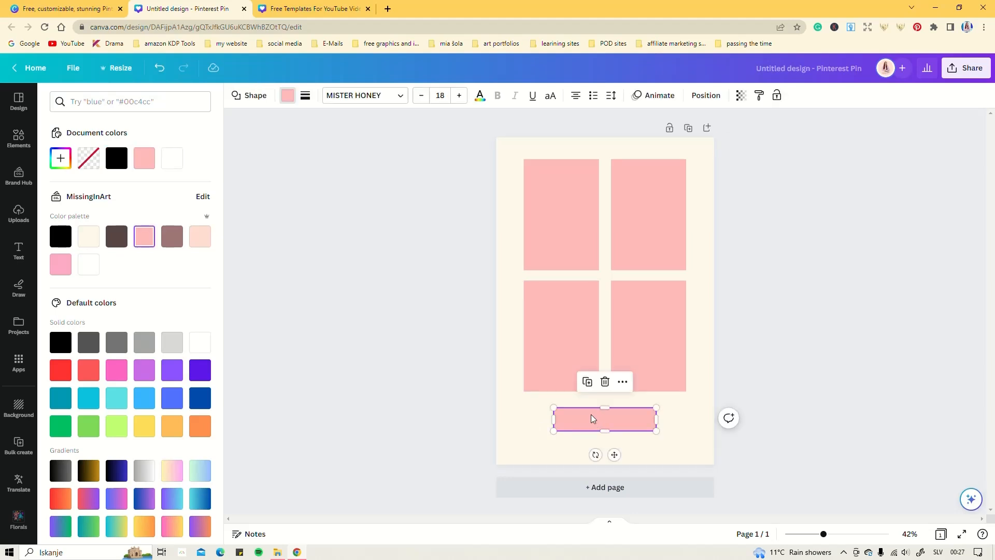
{"action": "left_click", "coordinate": [198, 239]}
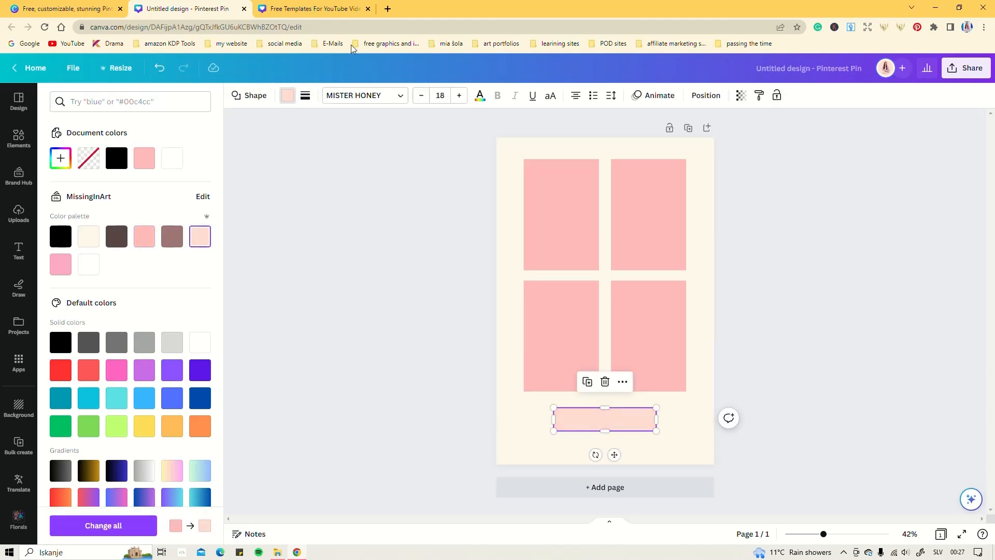
{"action": "left_click", "coordinate": [306, 99]}
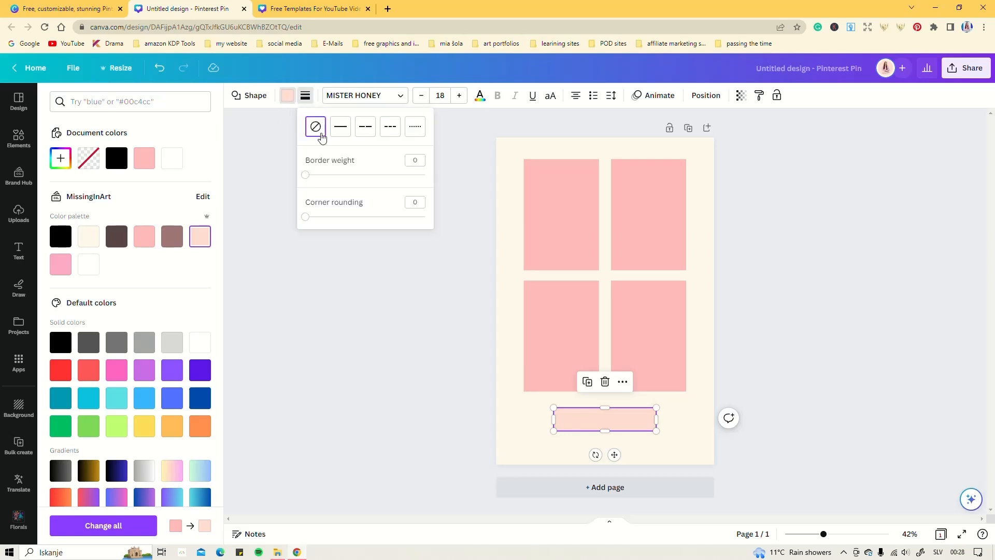
{"action": "left_click", "coordinate": [341, 129]}
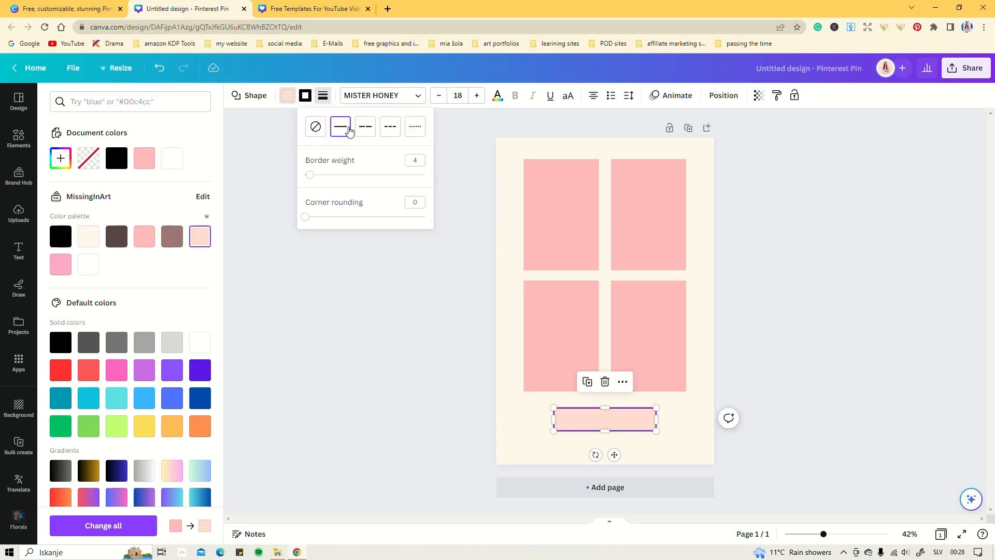
{"action": "left_click", "coordinate": [315, 128]}
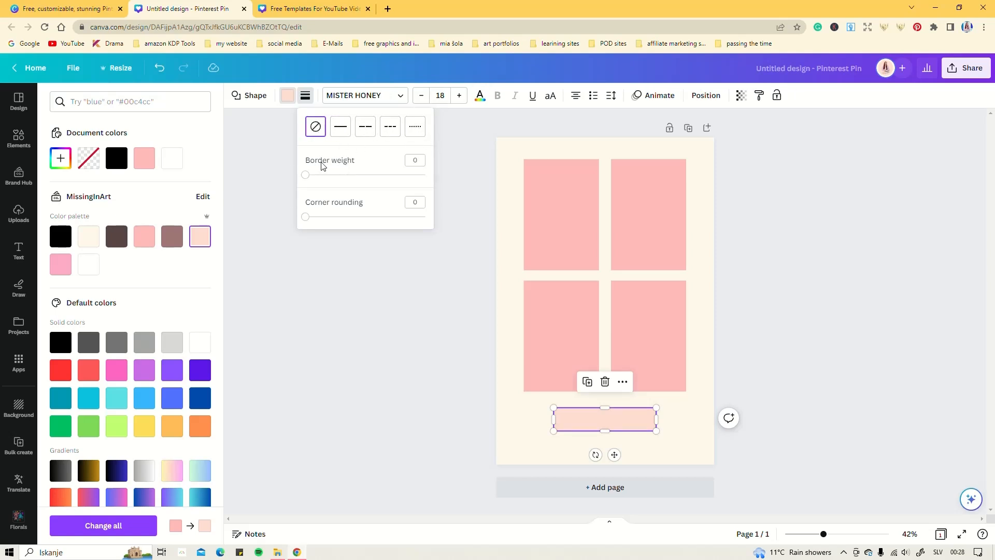
{"action": "left_click_drag", "start_coordinate": [310, 220], "coordinate": [322, 219]}
{"action": "left_click", "coordinate": [520, 423]}
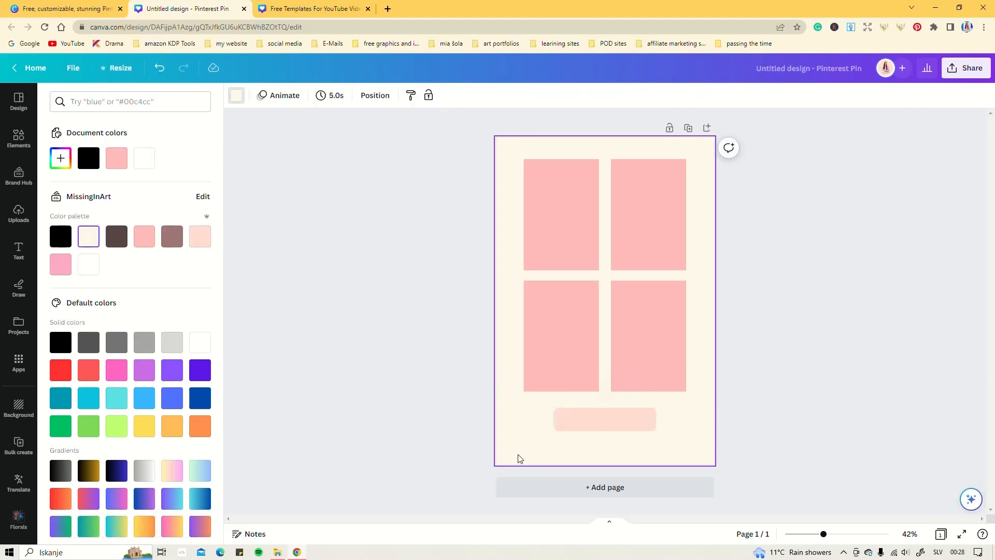
Move the peach bar slightly closer to the rectangle grid, keeping it centred horizontally.
{"action": "left_click", "coordinate": [603, 418]}
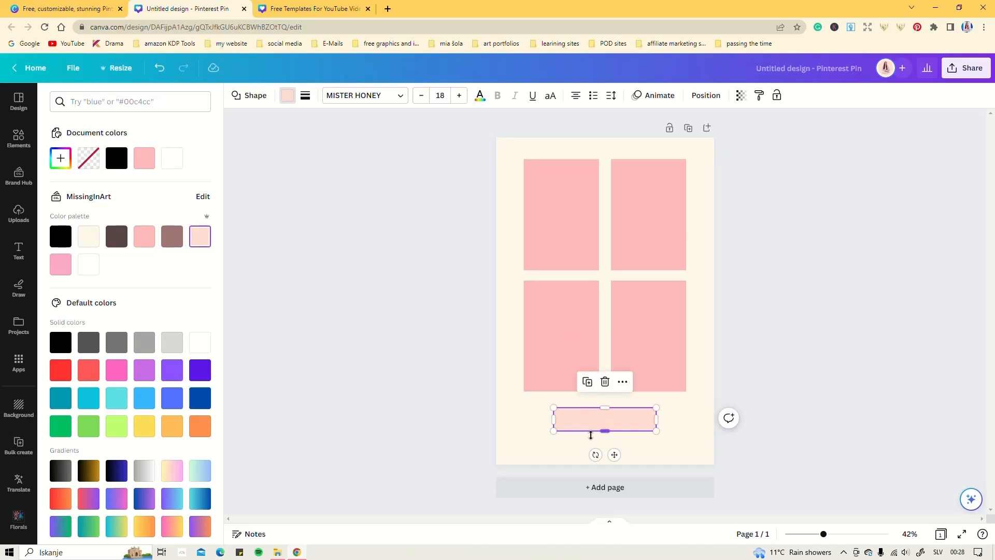
{"action": "left_click", "coordinate": [618, 418]}
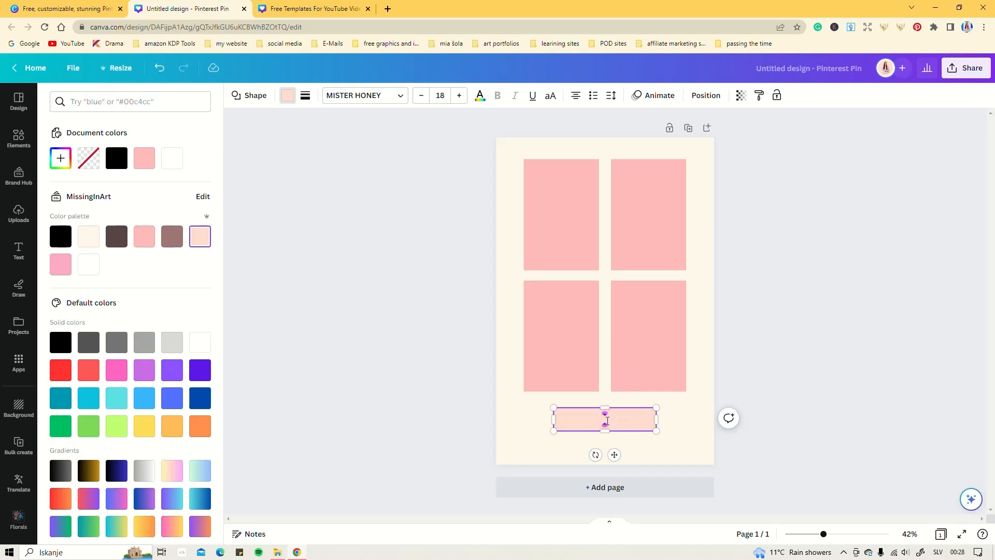
{"action": "left_click", "coordinate": [536, 422]}
{"action": "left_click_drag", "start_coordinate": [633, 422], "coordinate": [629, 420]}
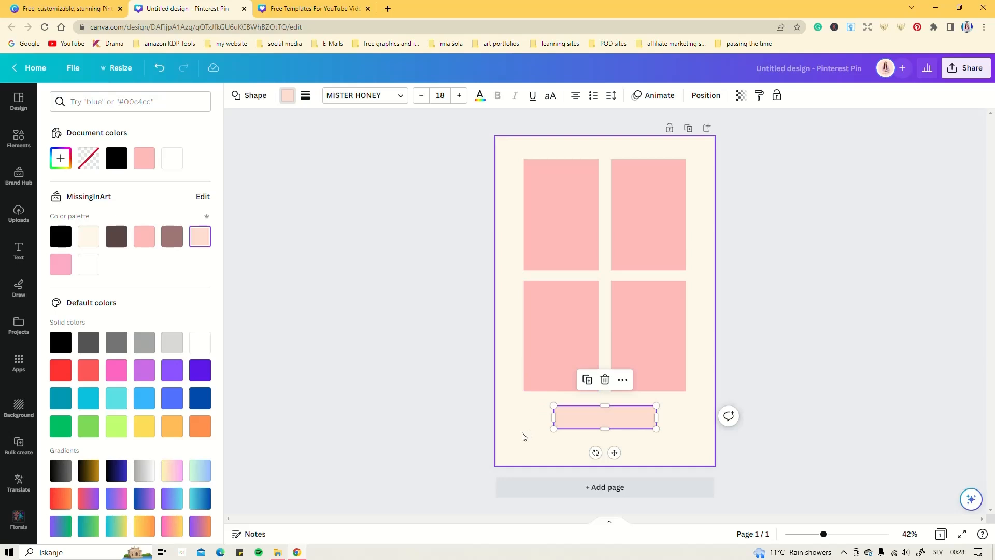
Look through the available brand text styles and ready-made font combinations.
{"action": "left_click", "coordinate": [18, 251]}
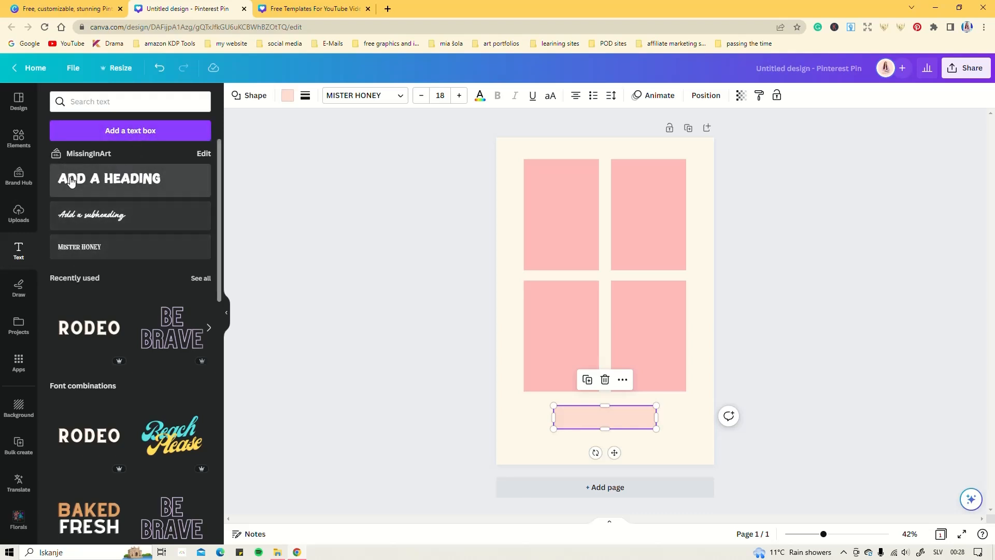
{"action": "scroll", "coordinate": [118, 264], "scroll_direction": "down", "scroll_amount": 8}
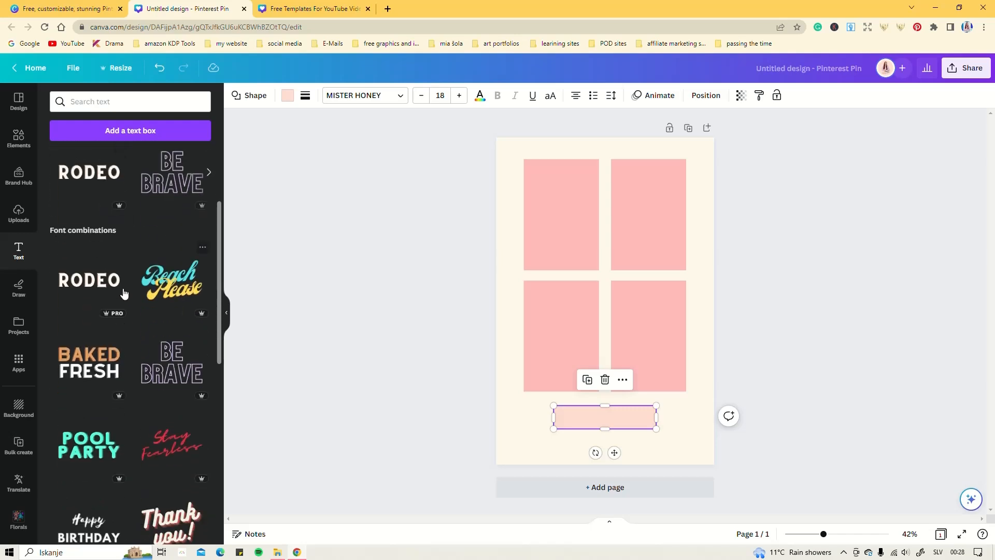
{"action": "scroll", "coordinate": [130, 321], "scroll_direction": "down", "scroll_amount": 10}
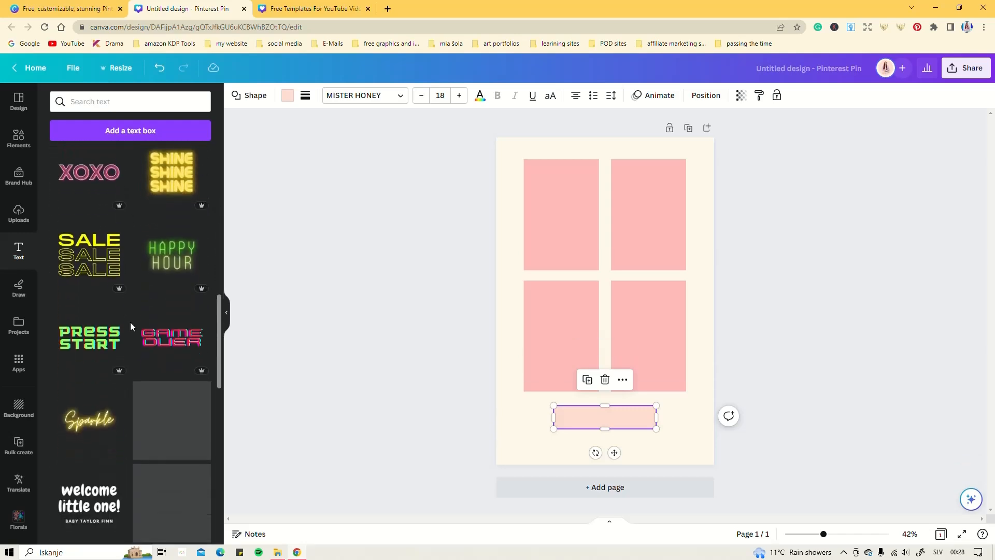
{"action": "scroll", "coordinate": [130, 326], "scroll_direction": "down", "scroll_amount": 10}
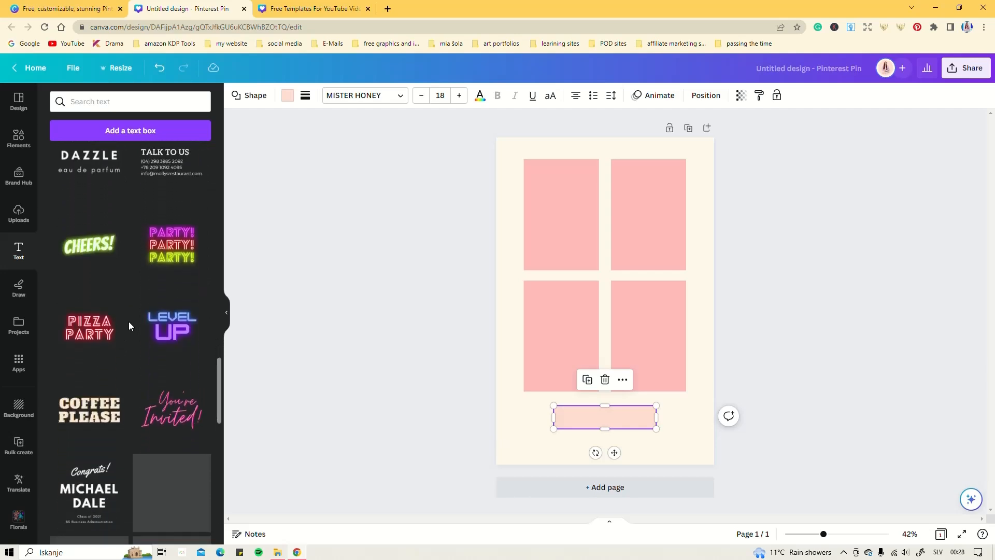
{"action": "scroll", "coordinate": [128, 322], "scroll_direction": "down", "scroll_amount": 3}
{"action": "scroll", "coordinate": [128, 323], "scroll_direction": "up", "scroll_amount": 8}
{"action": "scroll", "coordinate": [129, 323], "scroll_direction": "up", "scroll_amount": 15}
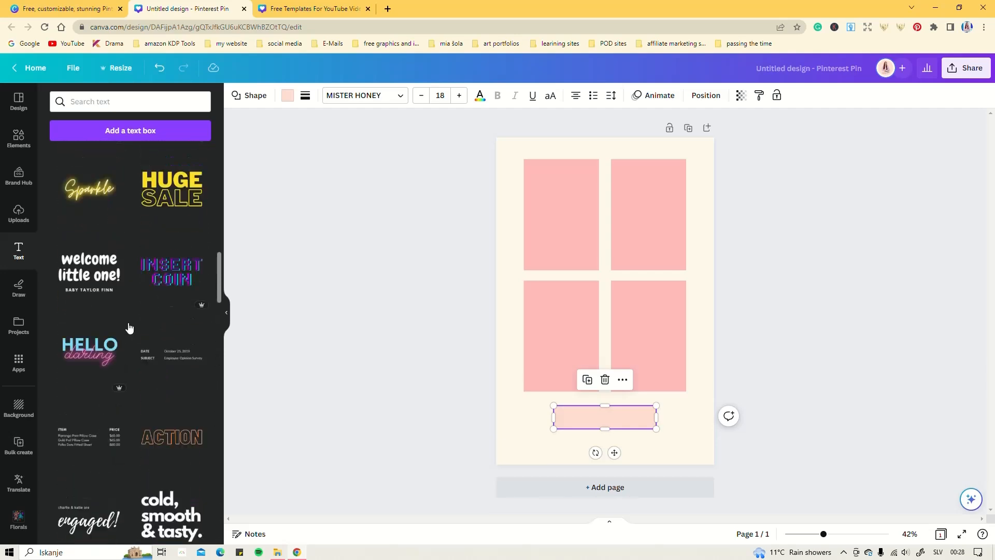
{"action": "scroll", "coordinate": [129, 328], "scroll_direction": "up", "scroll_amount": 4}
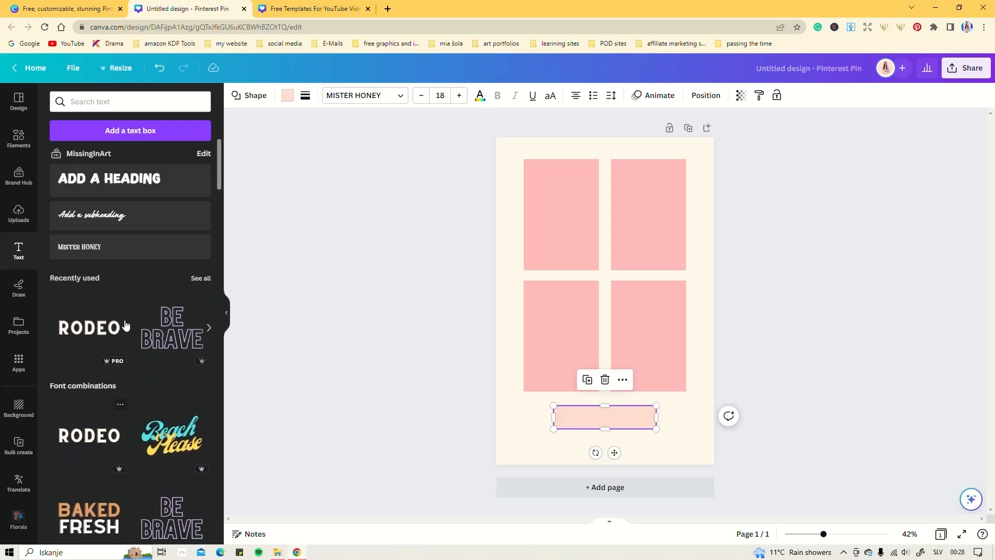
Add a text box below the grid, enlarge it to font size 37.5 and enter SHOP HERE.
{"action": "left_click", "coordinate": [130, 130]}
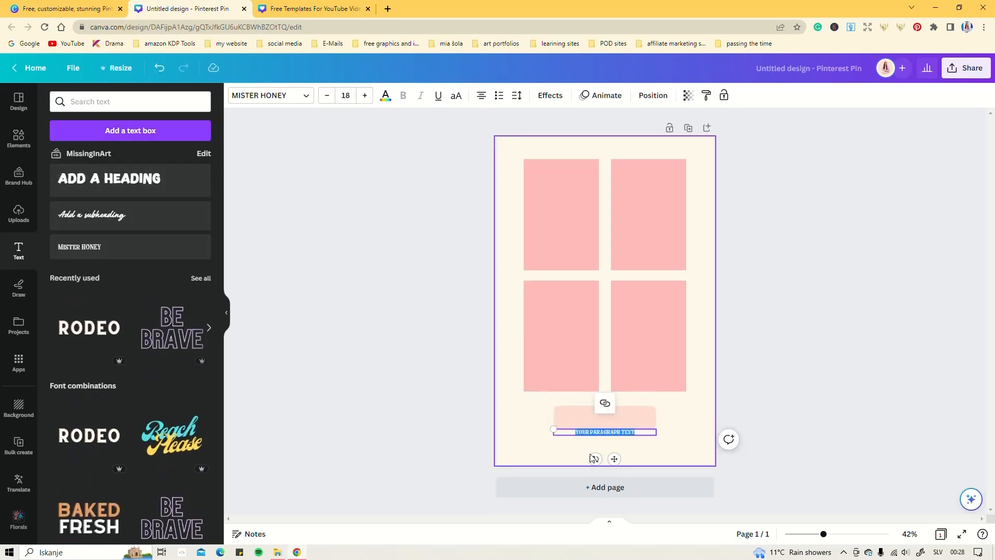
{"action": "mouse_move", "coordinate": [547, 428]}
{"action": "left_mouse_down"}
{"action": "mouse_move", "coordinate": [539, 414]}
{"action": "mouse_move", "coordinate": [480, 394]}
{"action": "mouse_move", "coordinate": [444, 410]}
{"action": "mouse_move", "coordinate": [437, 430]}
{"action": "mouse_move", "coordinate": [557, 429]}
{"action": "left_mouse_up"}
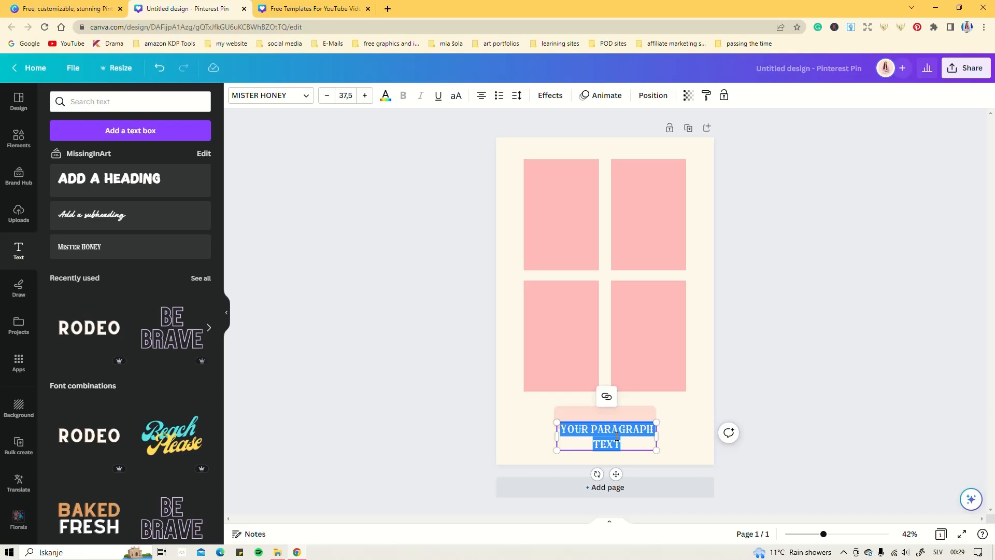
{"action": "type", "text": "SHOP"}
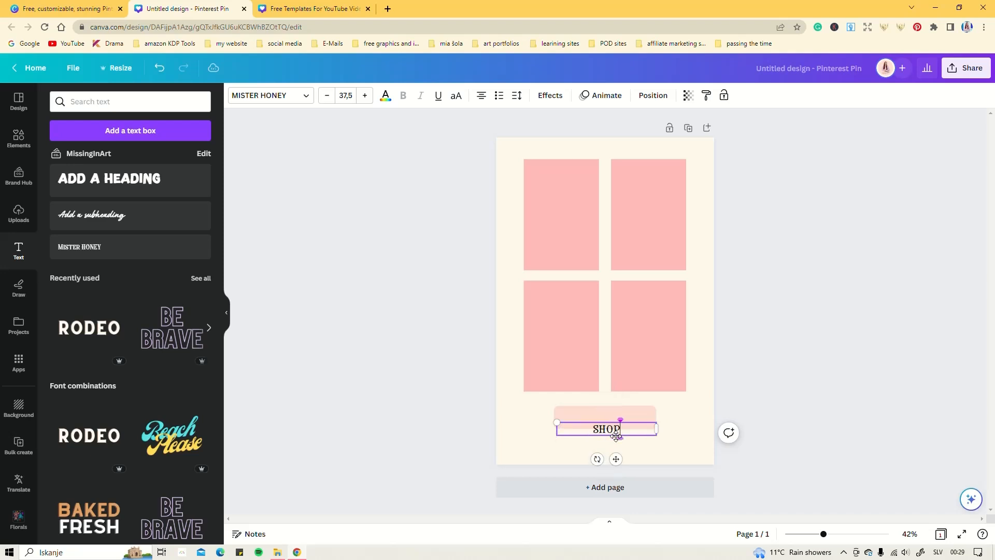
{"action": "type", "text": " HERE"}
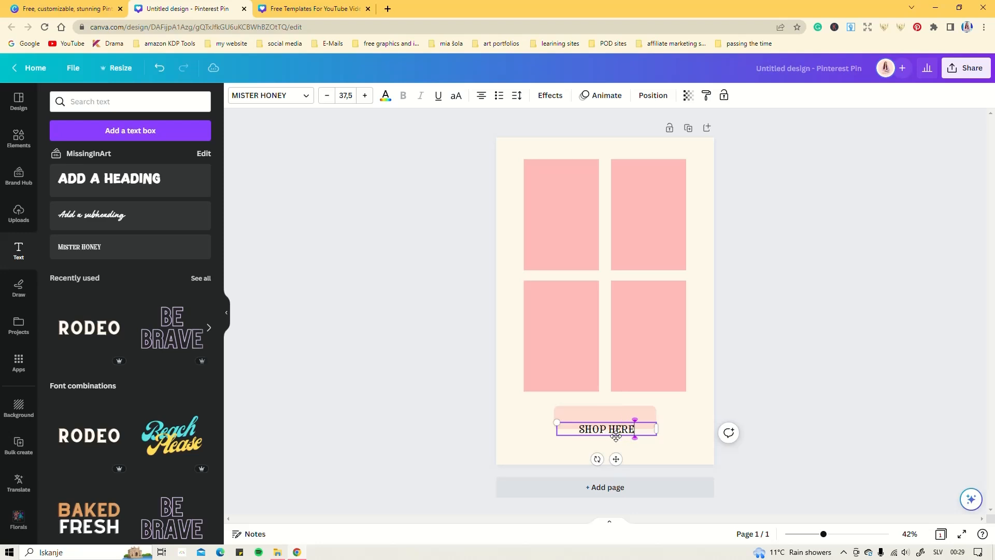
Move the SHOP HERE text onto the peach bar, centred horizontally on the page.
{"action": "left_click", "coordinate": [522, 445]}
{"action": "left_click", "coordinate": [611, 438]}
{"action": "left_click_drag", "start_coordinate": [615, 458], "coordinate": [612, 447]}
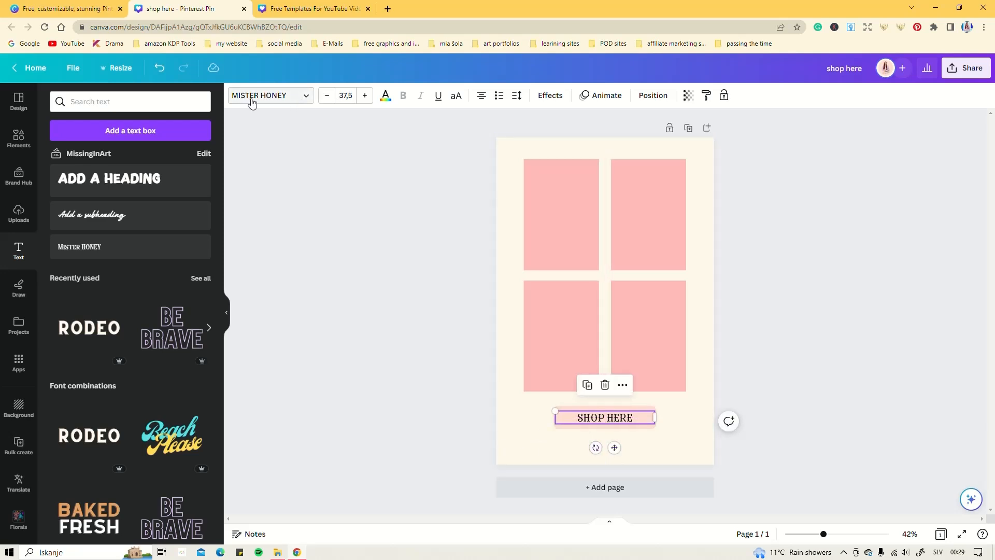
Change the font of the SHOP HERE text to Hatton Bold.
{"action": "left_click", "coordinate": [307, 96]}
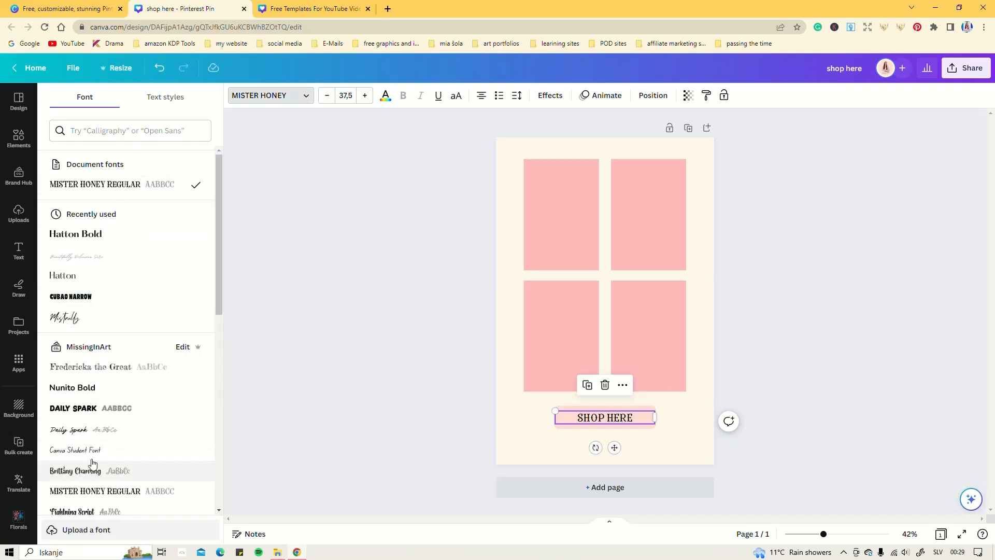
{"action": "scroll", "coordinate": [133, 236], "scroll_direction": "down", "scroll_amount": 10}
{"action": "scroll", "coordinate": [135, 245], "scroll_direction": "down", "scroll_amount": 15}
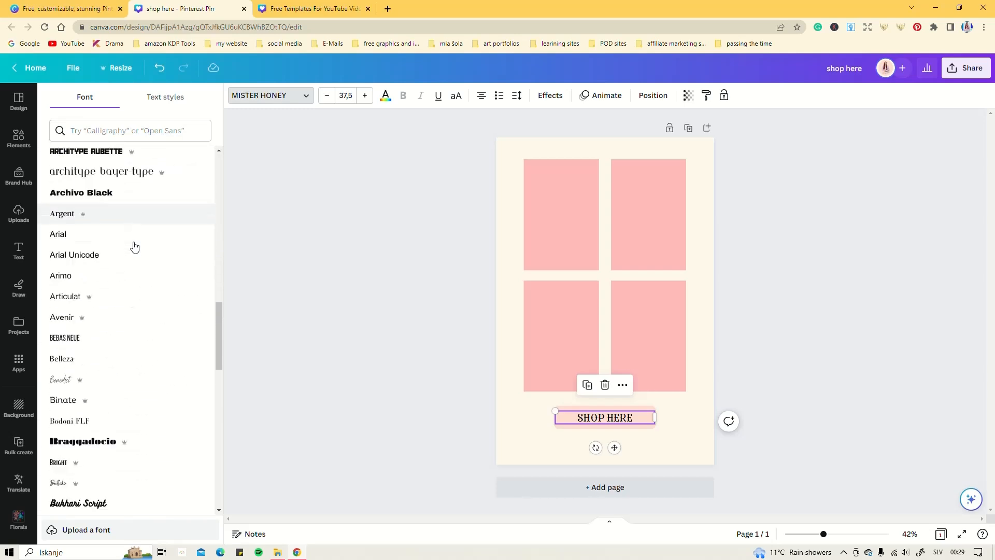
{"action": "scroll", "coordinate": [133, 309], "scroll_direction": "down", "scroll_amount": 3}
{"action": "scroll", "coordinate": [122, 322], "scroll_direction": "up", "scroll_amount": 7}
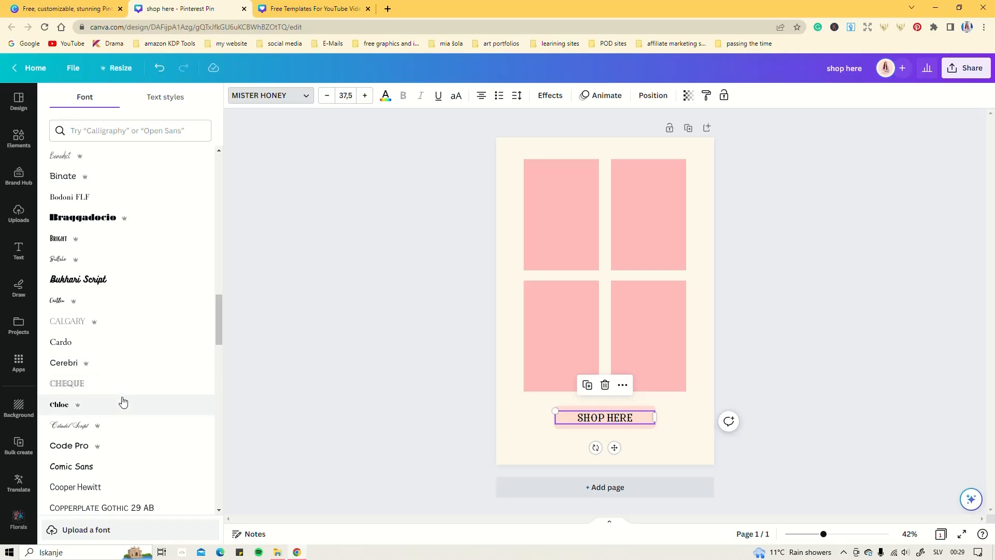
{"action": "scroll", "coordinate": [122, 403], "scroll_direction": "down", "scroll_amount": 2}
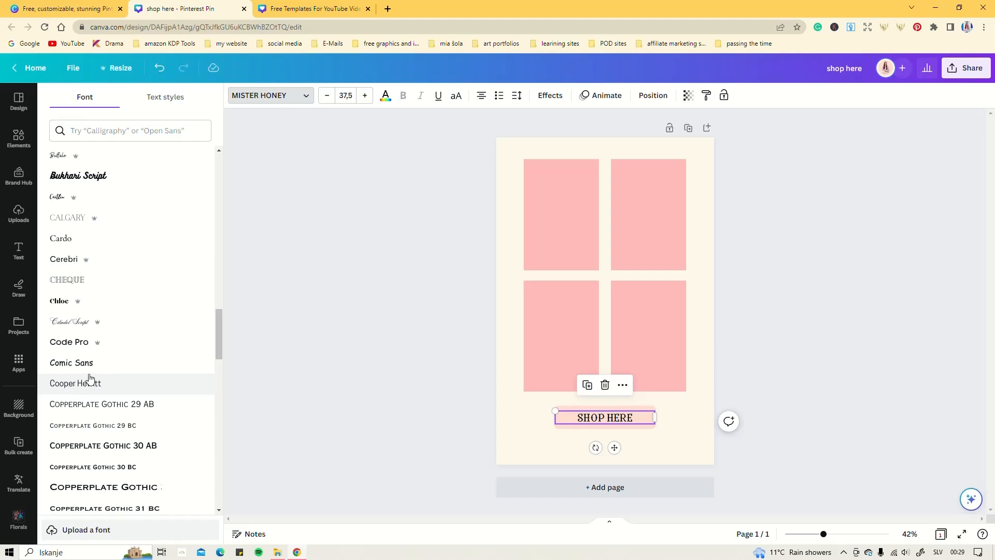
{"action": "scroll", "coordinate": [96, 407], "scroll_direction": "down", "scroll_amount": 5}
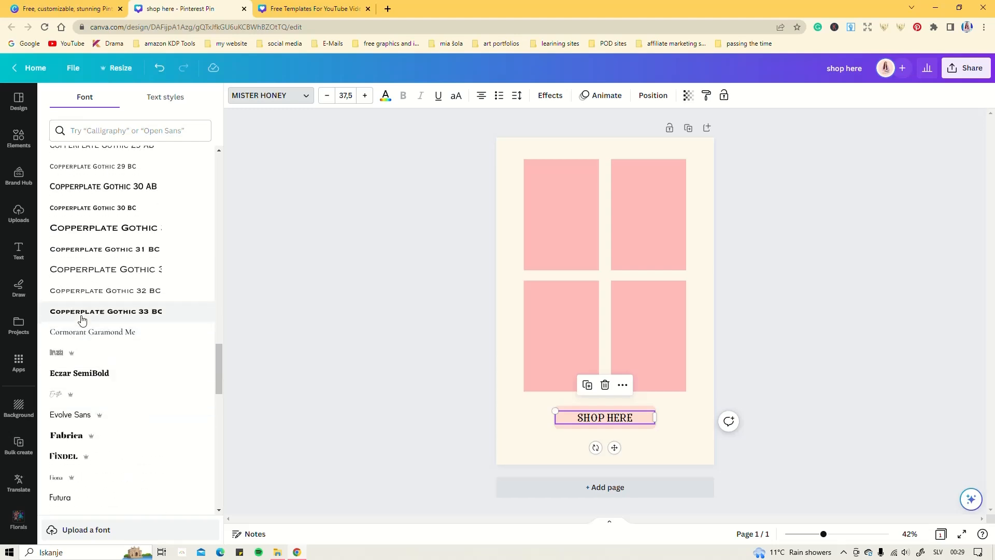
{"action": "scroll", "coordinate": [138, 362], "scroll_direction": "up", "scroll_amount": 10}
{"action": "scroll", "coordinate": [134, 360], "scroll_direction": "up", "scroll_amount": 10}
{"action": "scroll", "coordinate": [115, 411], "scroll_direction": "up", "scroll_amount": 3}
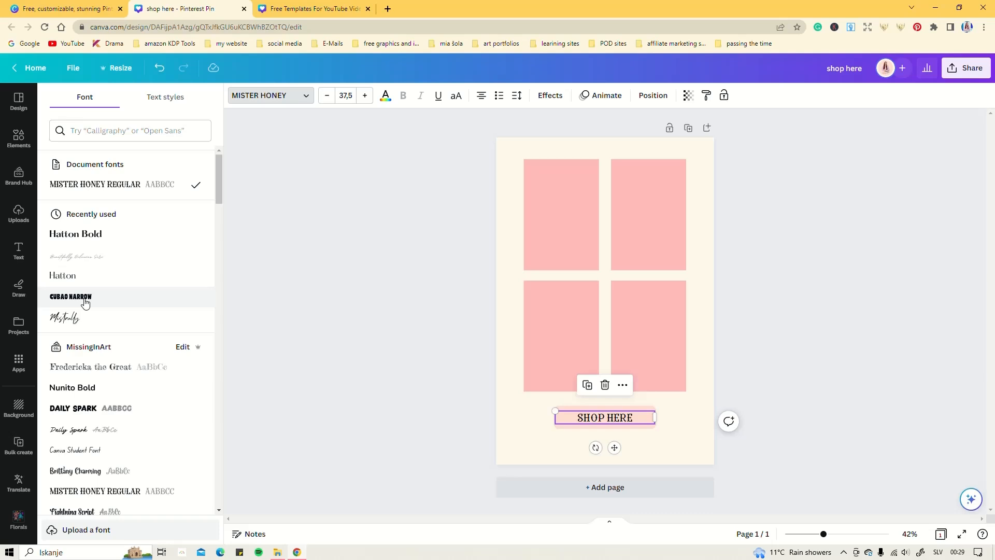
{"action": "left_click", "coordinate": [77, 235]}
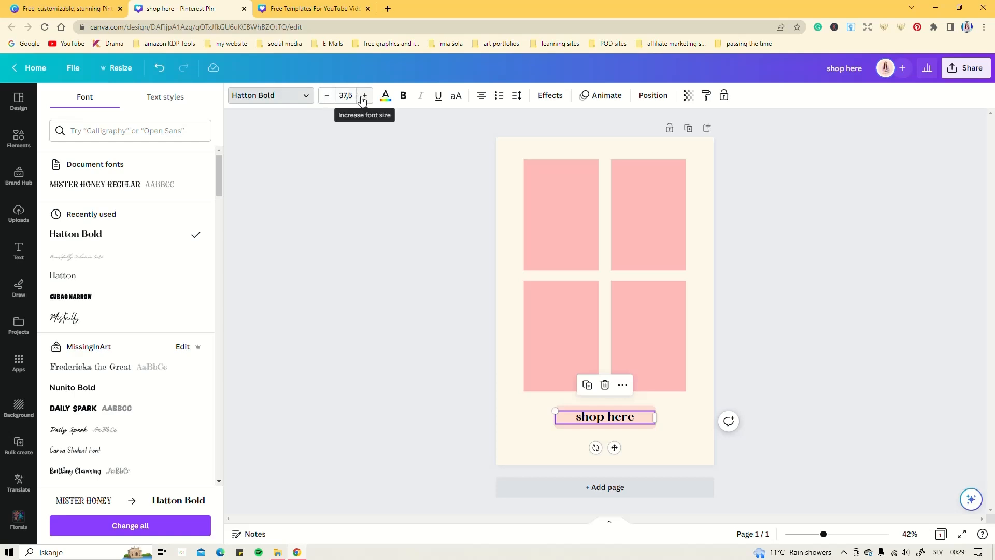
Switch the text on the peach bar to uppercase letters.
{"action": "left_click", "coordinate": [405, 100]}
{"action": "left_click", "coordinate": [439, 101]}
{"action": "left_click", "coordinate": [457, 101]}
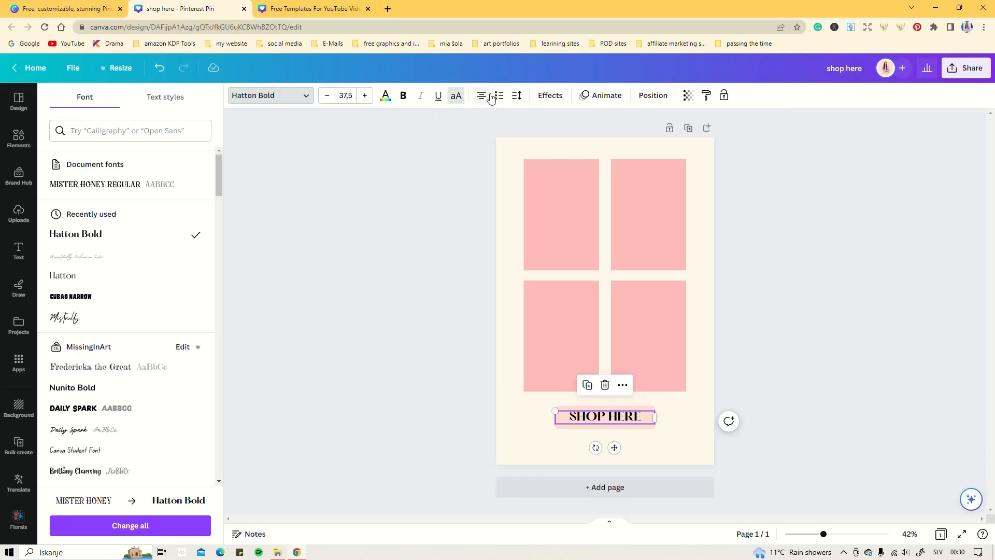
Examine the spacing, effects, arrangement, layer order and transparency options for the SHOP HERE text.
{"action": "left_click", "coordinate": [517, 98]}
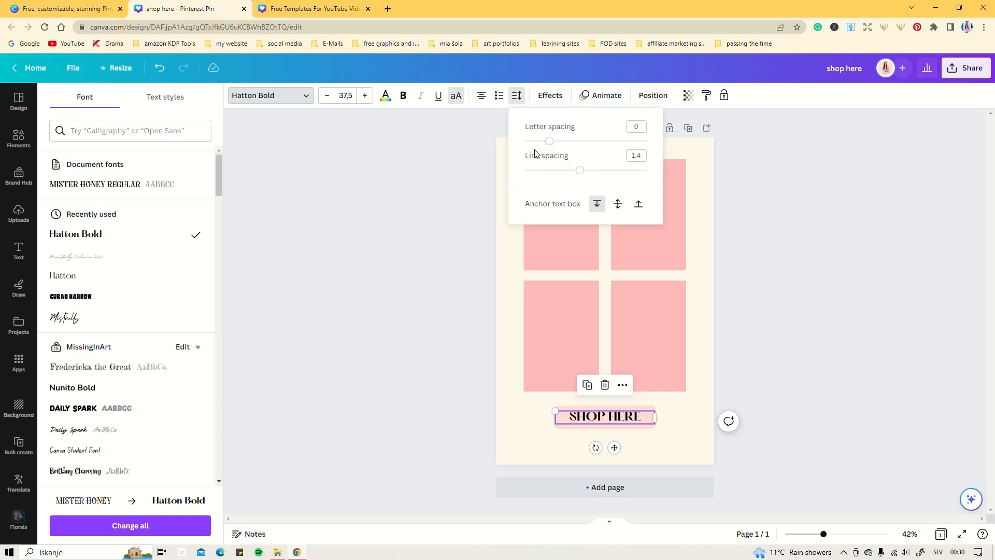
{"action": "left_click", "coordinate": [516, 97]}
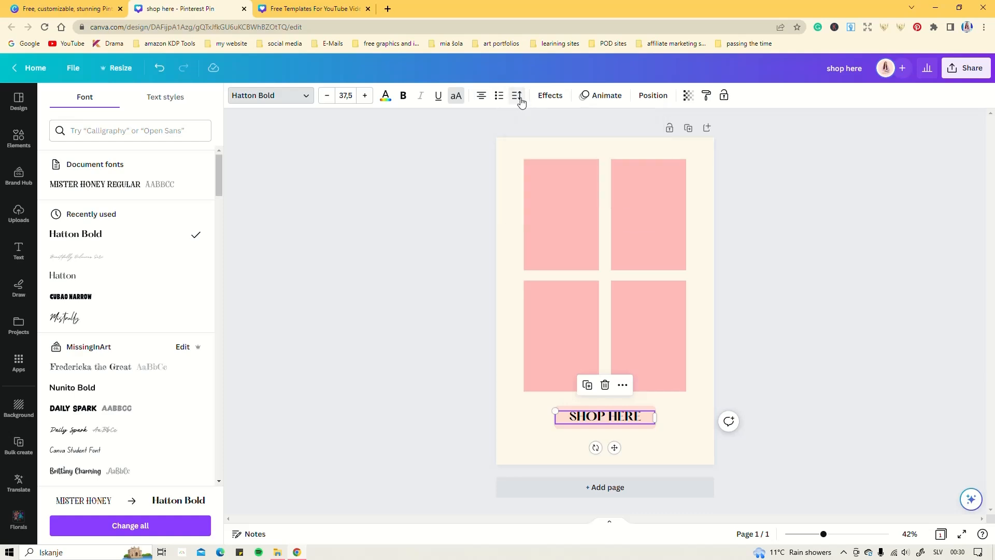
{"action": "left_click", "coordinate": [550, 95]}
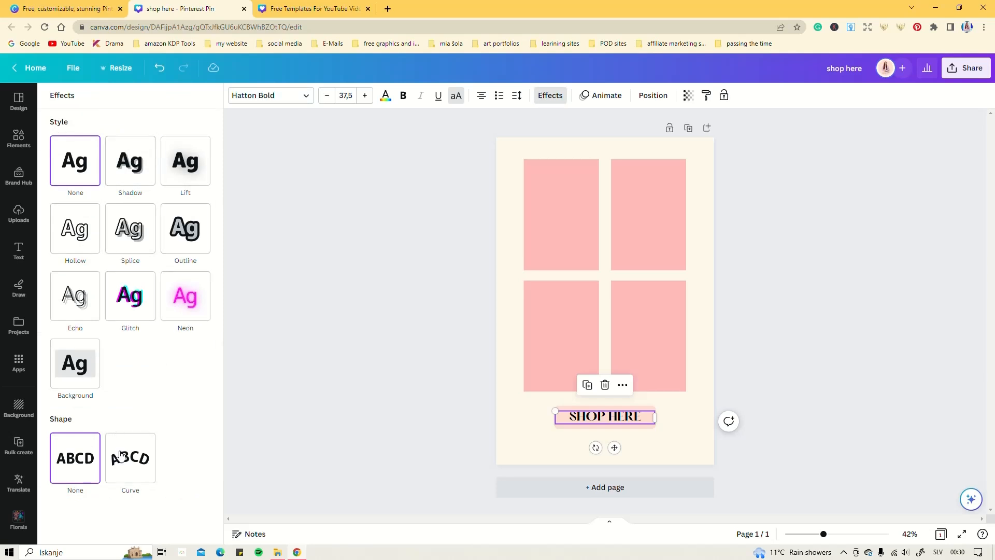
{"action": "left_click", "coordinate": [547, 94]}
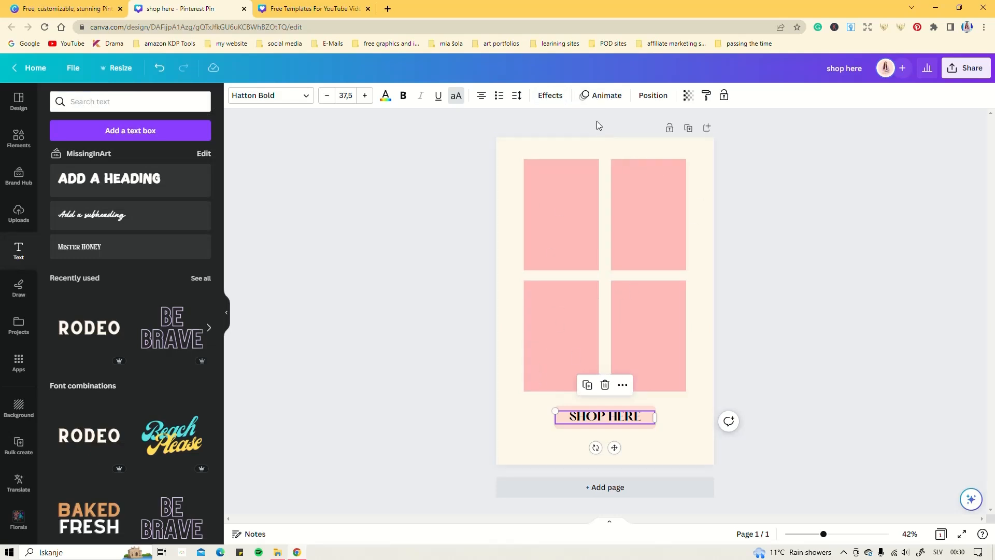
{"action": "left_click", "coordinate": [651, 97]}
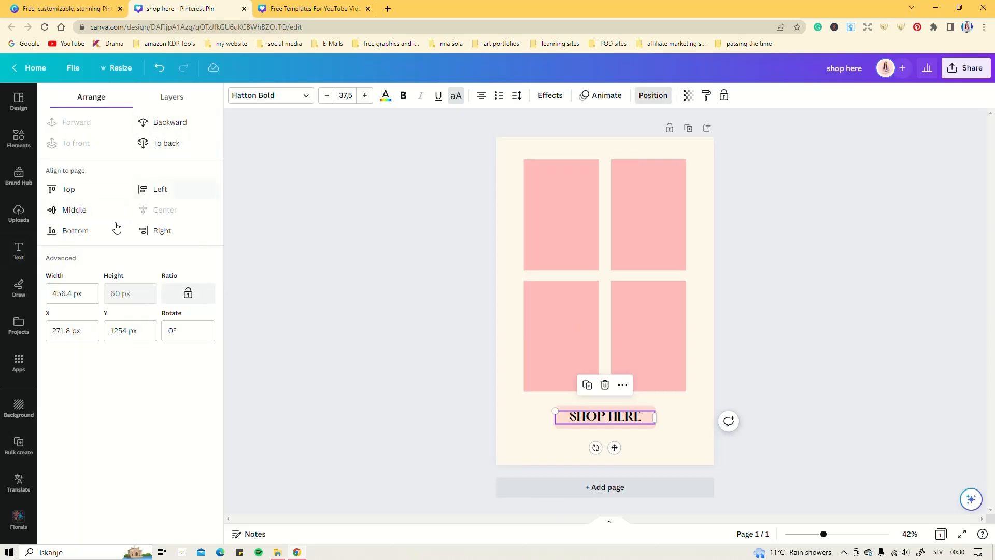
{"action": "left_click", "coordinate": [166, 99]}
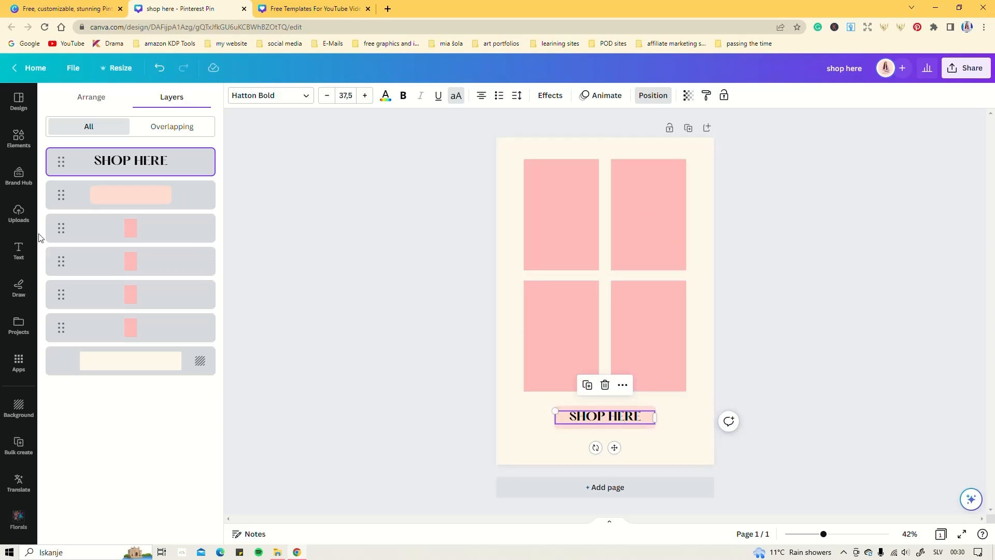
{"action": "left_click", "coordinate": [73, 232]}
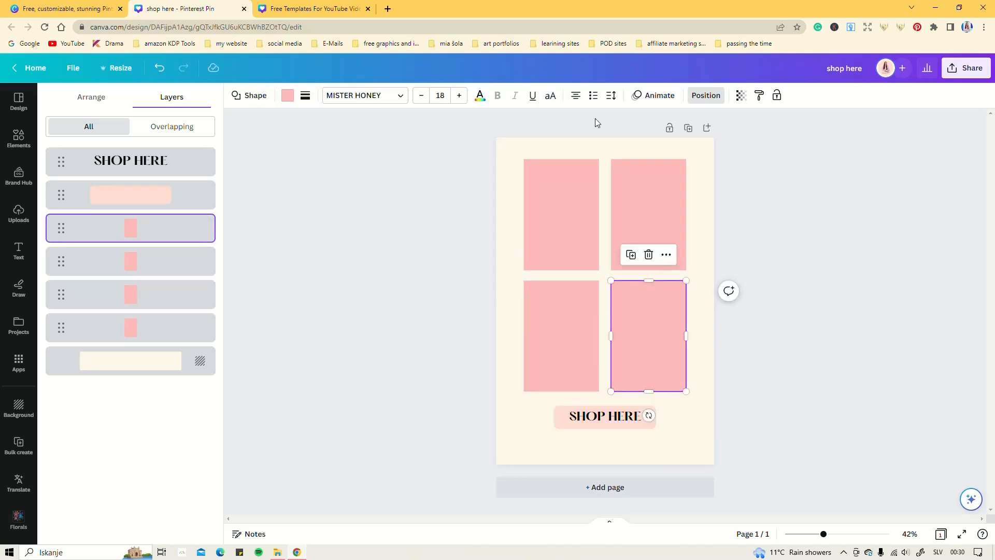
{"action": "left_click", "coordinate": [577, 418]}
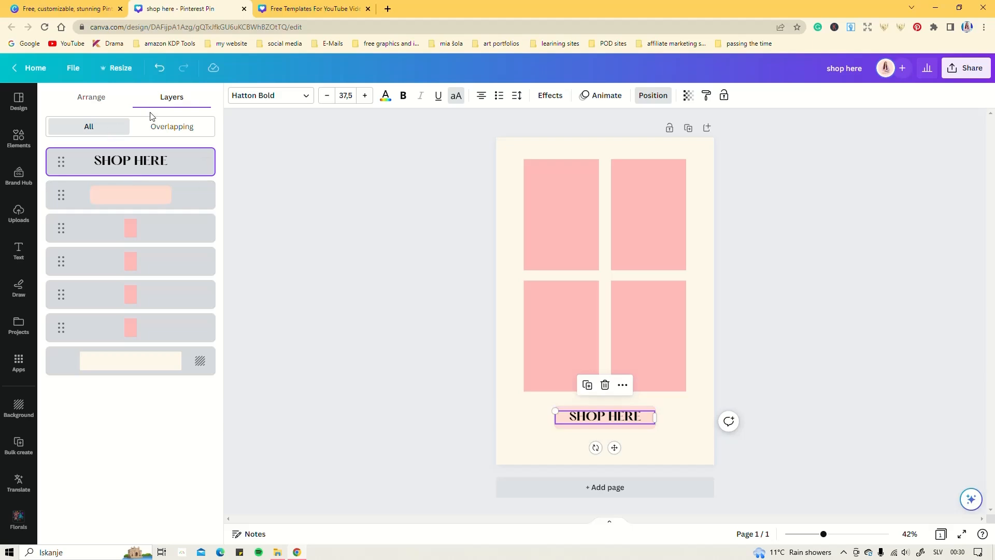
{"action": "left_click", "coordinate": [689, 96]}
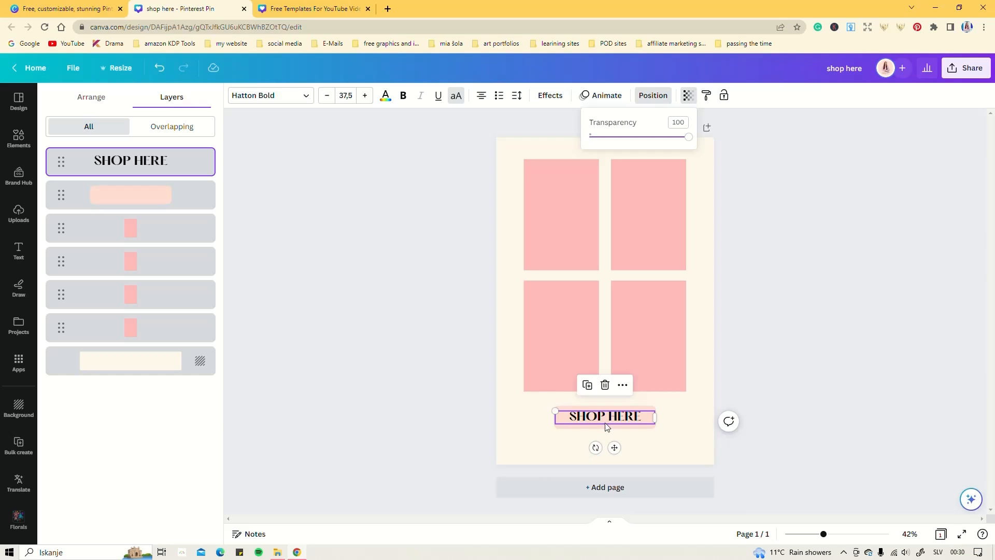
{"action": "left_click", "coordinate": [637, 448]}
Recolour the SHOP HERE text white from the MissingInArt brand palette.
{"action": "left_click", "coordinate": [614, 415]}
{"action": "left_click", "coordinate": [386, 98]}
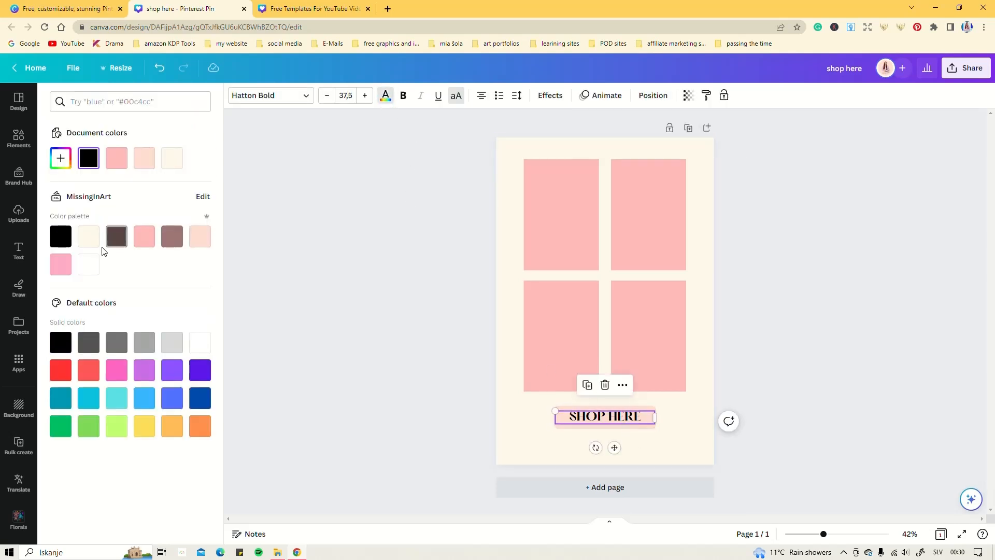
{"action": "left_click", "coordinate": [89, 237]}
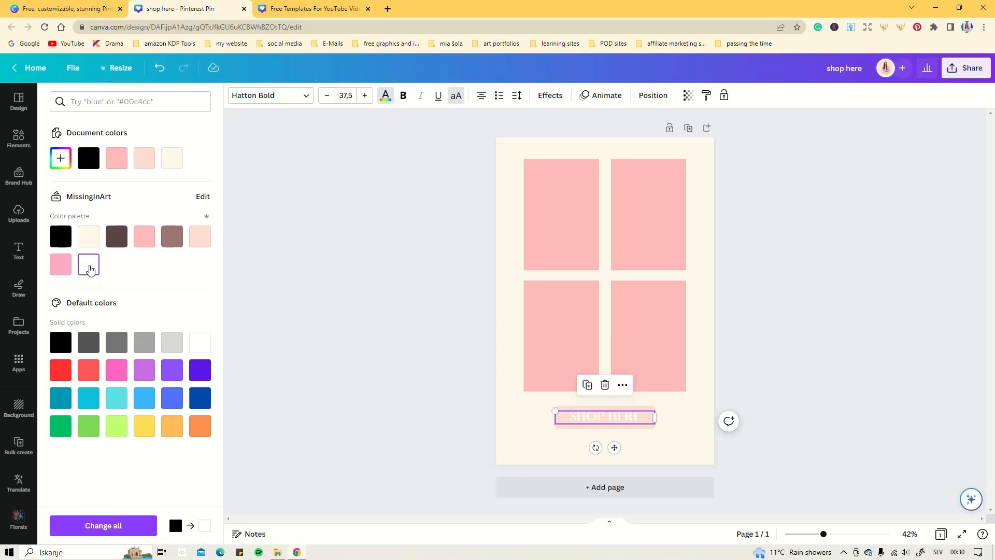
{"action": "left_click", "coordinate": [544, 444]}
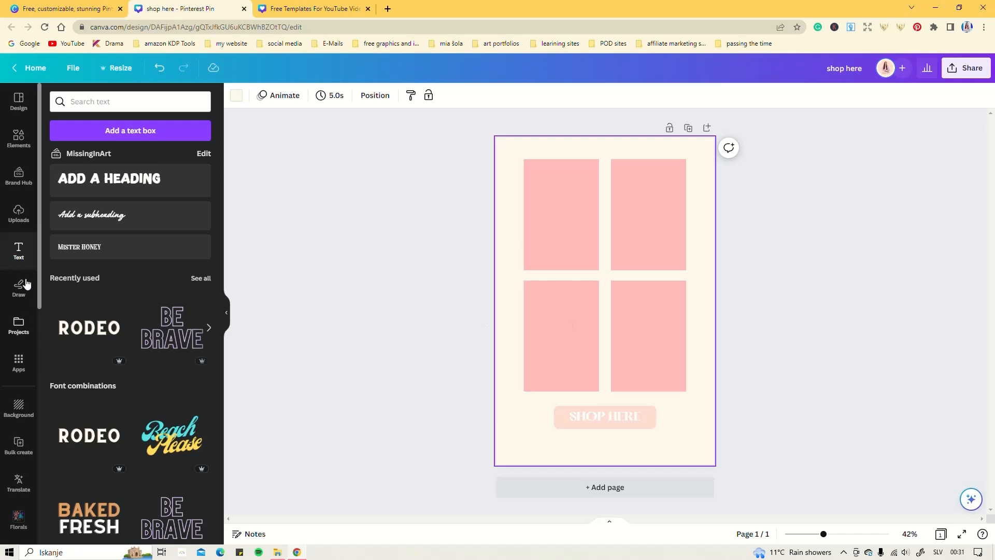
Insert a single-image grid on the page and move its layer above the four pink rectangles.
{"action": "left_click", "coordinate": [18, 137]}
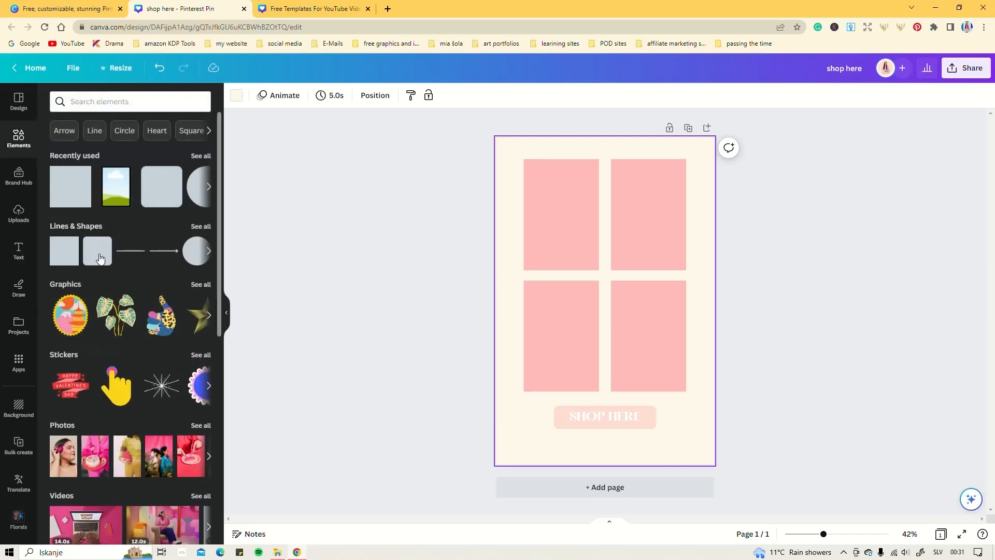
{"action": "scroll", "coordinate": [90, 384], "scroll_direction": "down", "scroll_amount": 8}
{"action": "scroll", "coordinate": [90, 383], "scroll_direction": "down", "scroll_amount": 5}
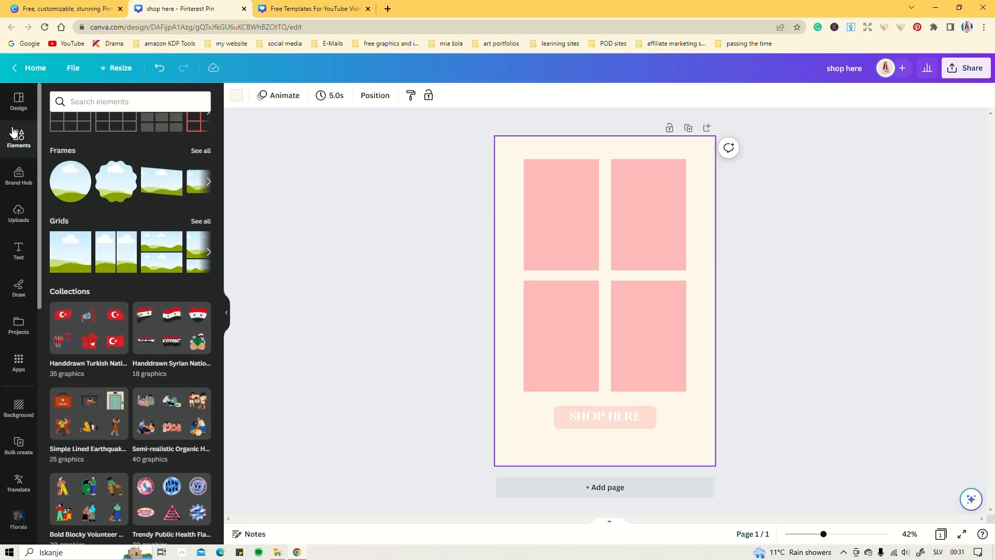
{"action": "scroll", "coordinate": [62, 134], "scroll_direction": "up", "scroll_amount": 12}
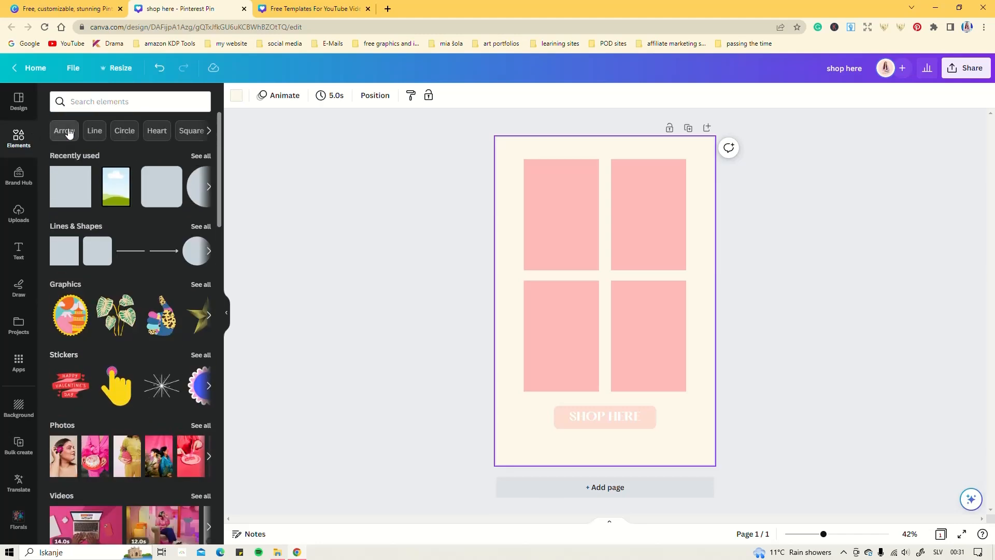
{"action": "scroll", "coordinate": [72, 186], "scroll_direction": "down", "scroll_amount": 12}
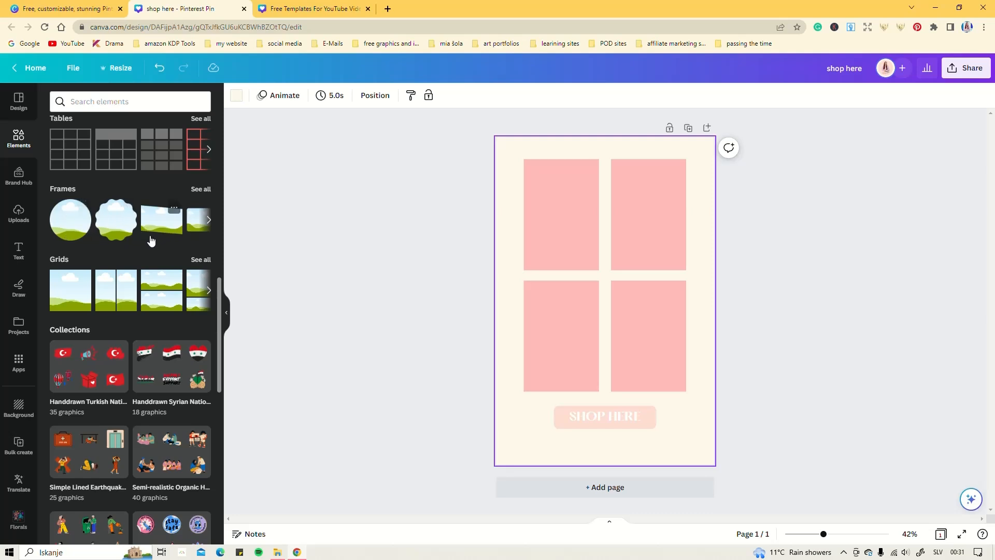
{"action": "left_click", "coordinate": [71, 290]}
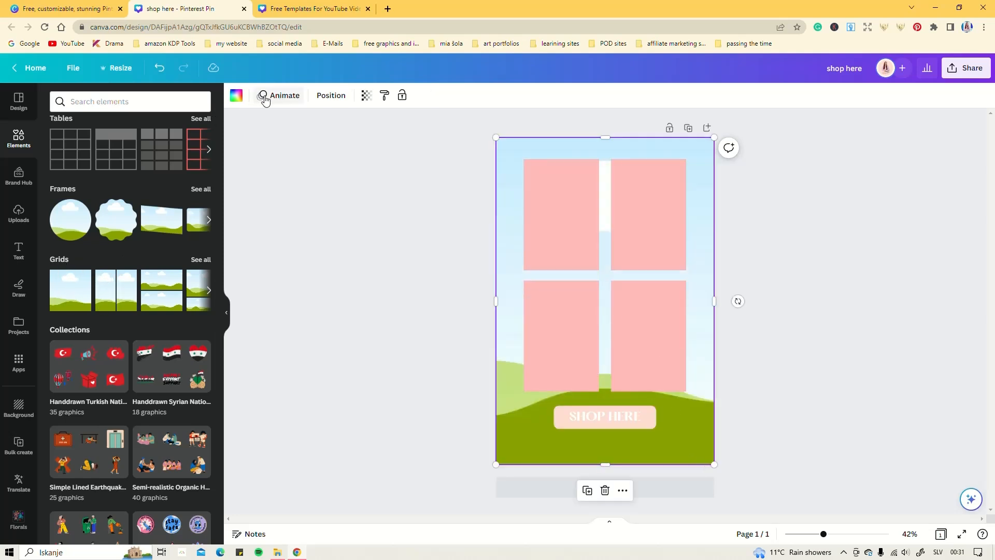
{"action": "left_click", "coordinate": [336, 104]}
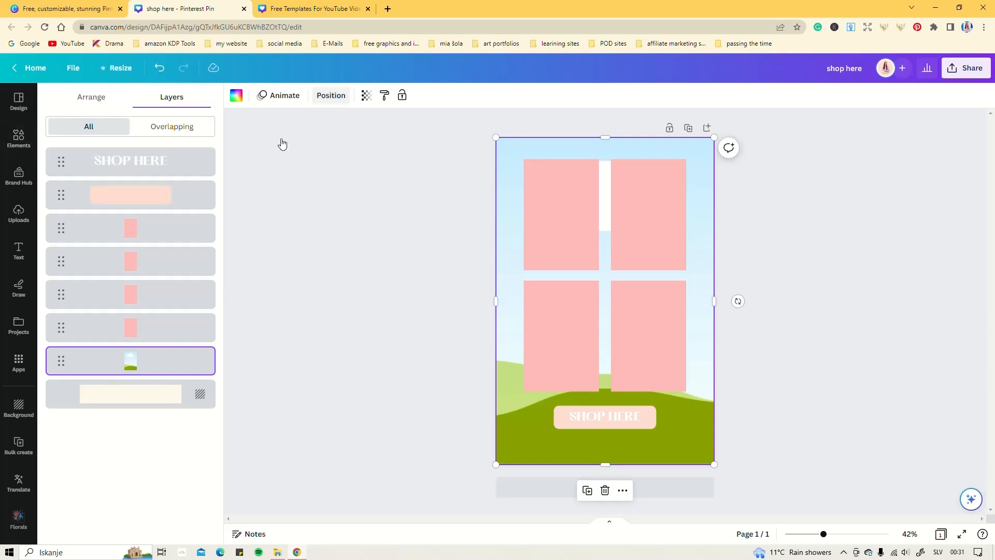
{"action": "left_click_drag", "start_coordinate": [61, 361], "coordinate": [67, 224]}
Shrink the image grid to fit inside the upper-left pink rectangle and place copies in the other three rectangles.
{"action": "left_click_drag", "start_coordinate": [715, 465], "coordinate": [556, 239]}
{"action": "left_click_drag", "start_coordinate": [529, 187], "coordinate": [559, 207]}
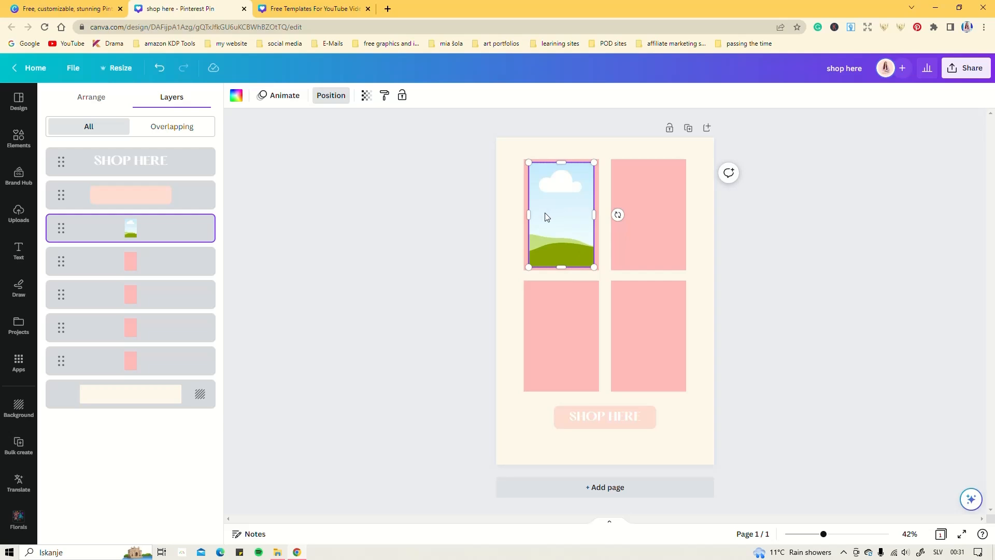
{"action": "left_click_drag", "start_coordinate": [558, 217], "coordinate": [570, 336]}
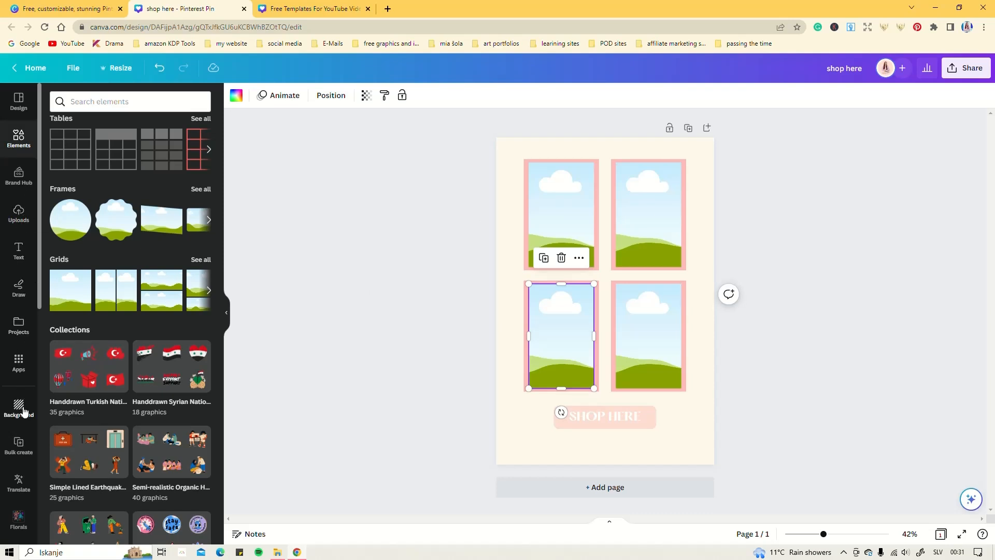
Look through the uploaded images and open the sarcastic T-shirts folder within Graphic Elements & Images.
{"action": "left_click", "coordinate": [19, 212]}
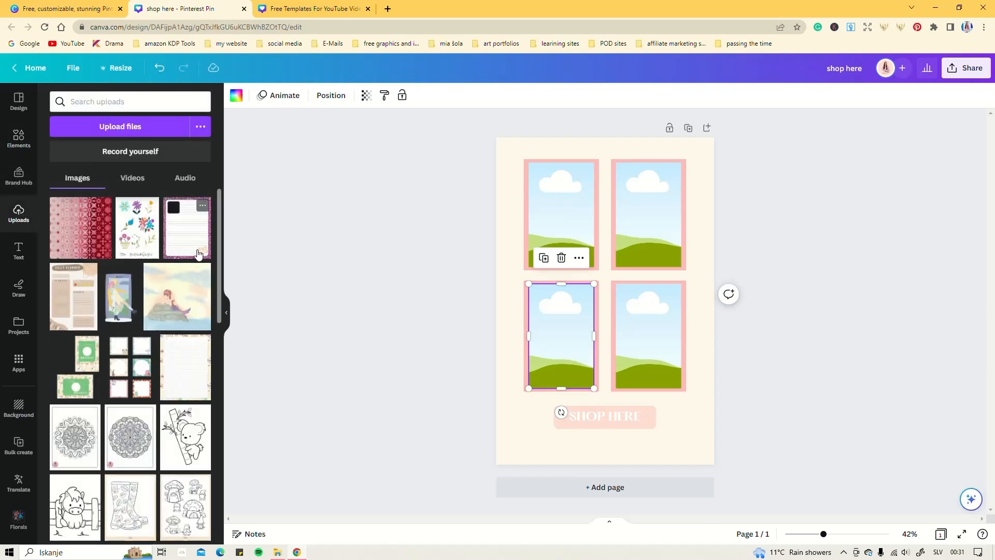
{"action": "scroll", "coordinate": [154, 332], "scroll_direction": "down", "scroll_amount": 10}
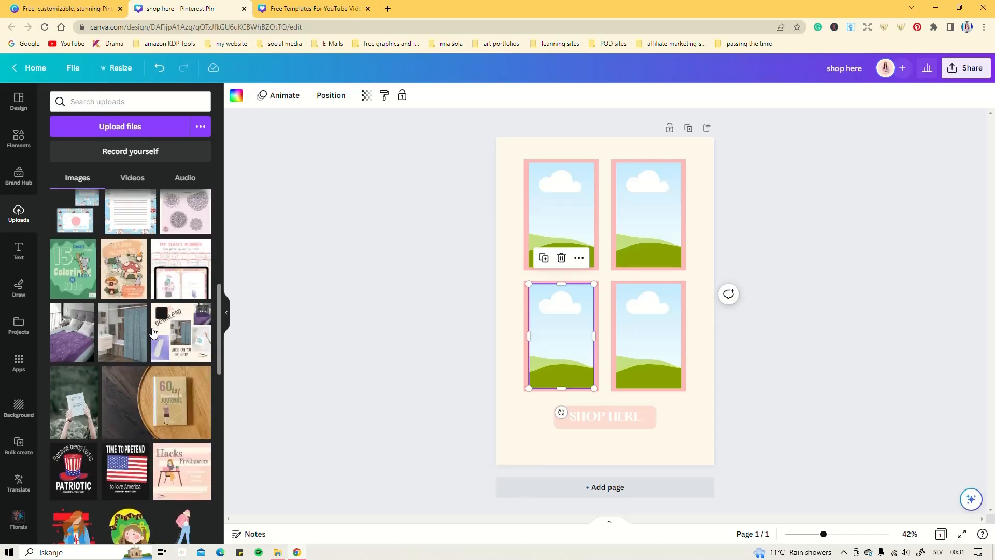
{"action": "scroll", "coordinate": [154, 332], "scroll_direction": "down", "scroll_amount": 10}
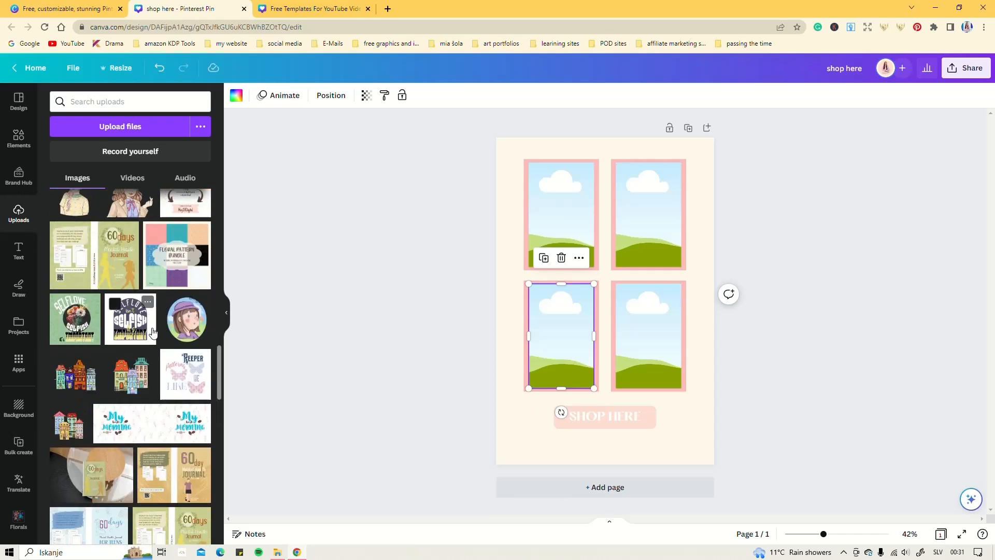
{"action": "scroll", "coordinate": [153, 332], "scroll_direction": "down", "scroll_amount": 10}
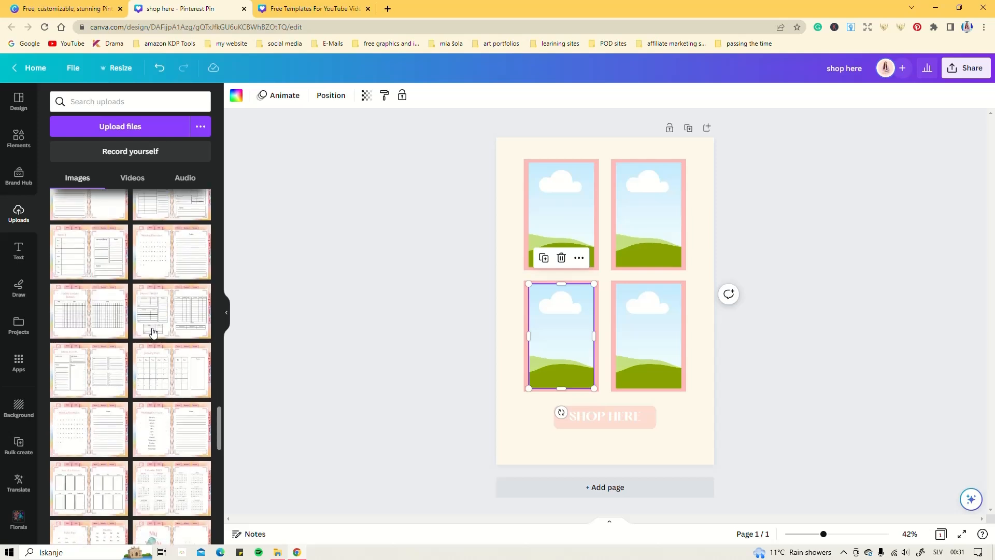
{"action": "scroll", "coordinate": [26, 453], "scroll_direction": "down", "scroll_amount": 5}
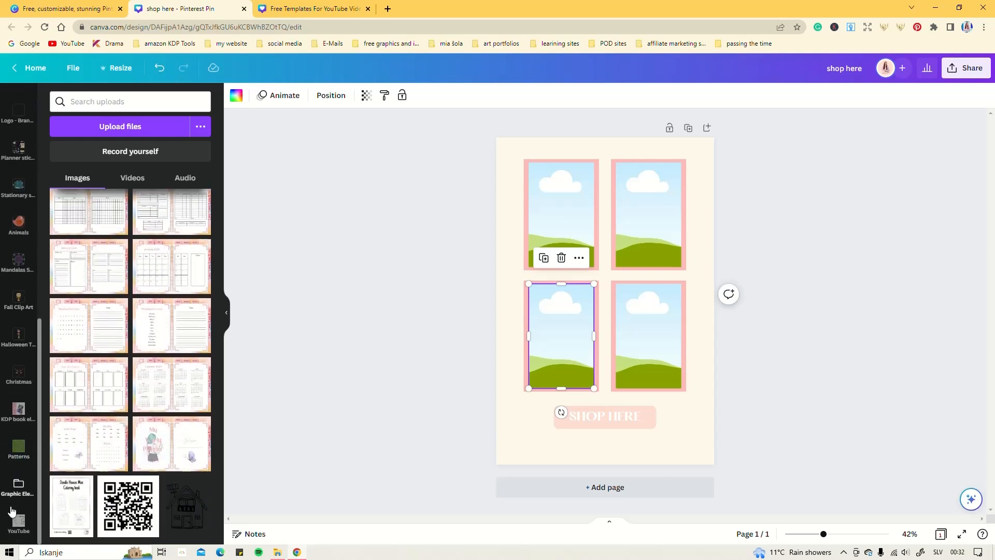
{"action": "left_click", "coordinate": [18, 488]}
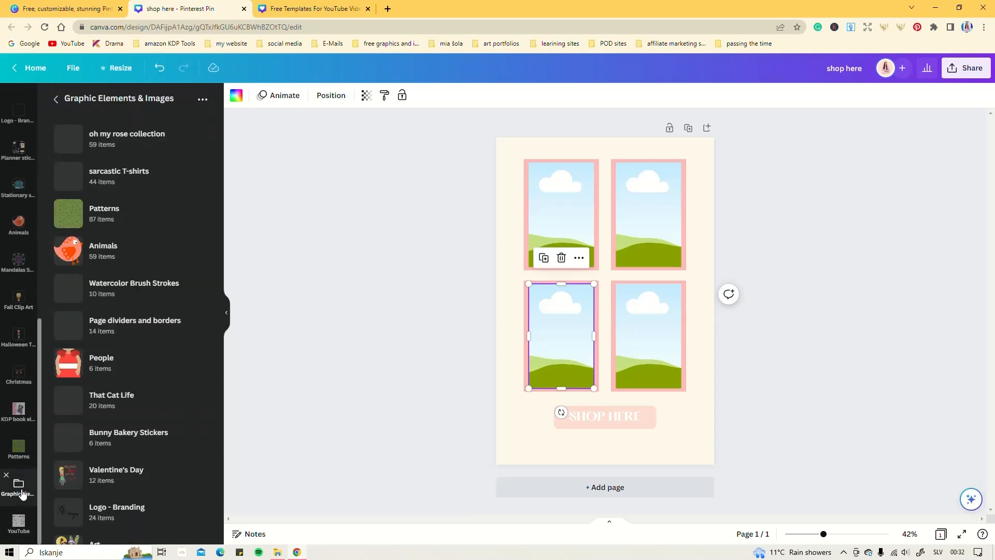
{"action": "left_click", "coordinate": [102, 182]}
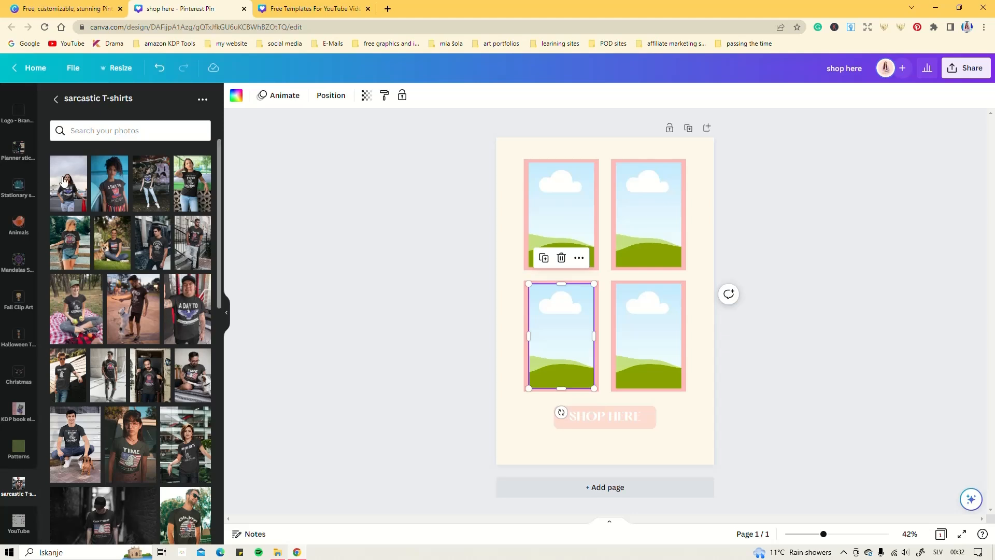
Fill the two upper frames with the "A DAY TO" shirt photo on blue and the "PATRIOTIC" shirt photo of the man in a jacket.
{"action": "left_click", "coordinate": [109, 193]}
{"action": "left_click_drag", "start_coordinate": [624, 281], "coordinate": [579, 213]}
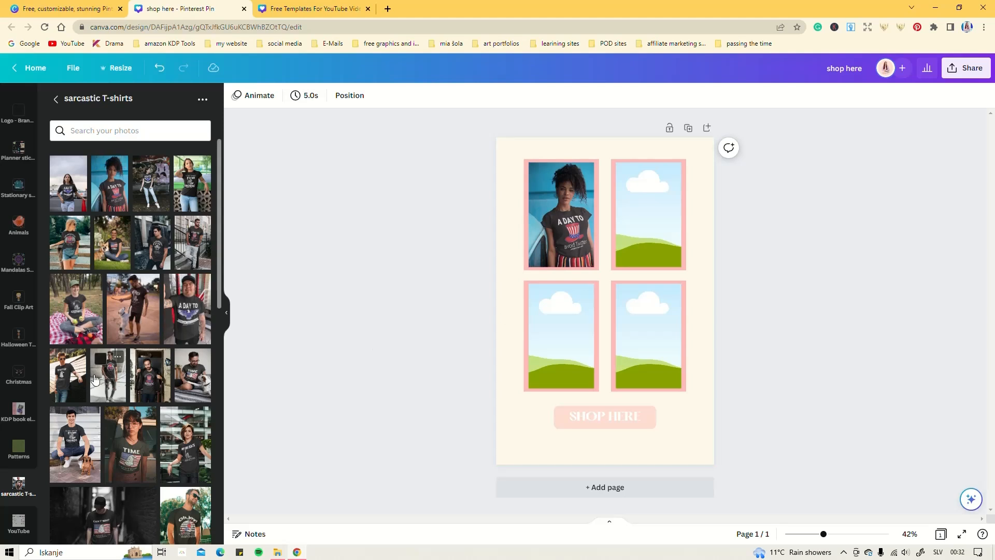
{"action": "left_click_drag", "start_coordinate": [147, 383], "coordinate": [538, 349]}
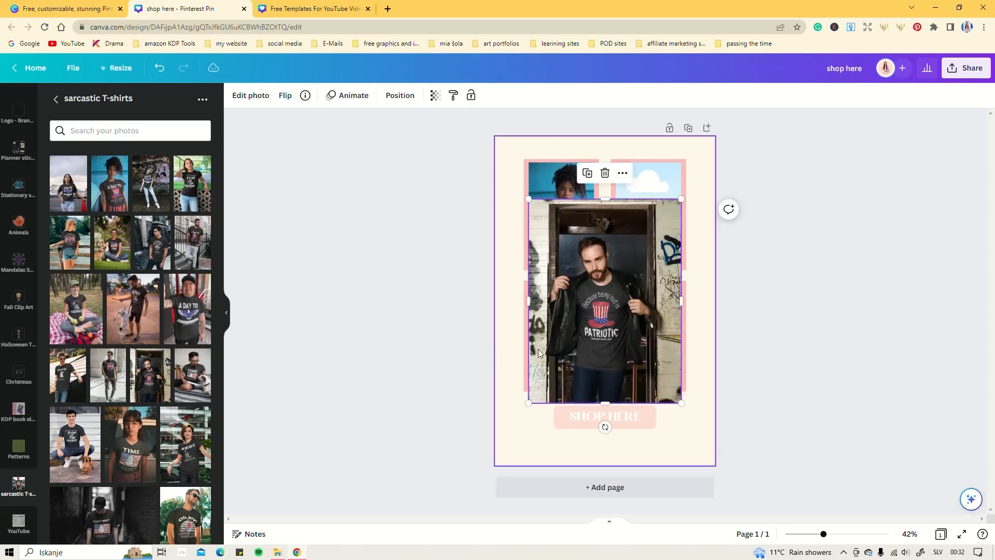
{"action": "left_click_drag", "start_coordinate": [605, 319], "coordinate": [655, 236]}
{"action": "right_click", "coordinate": [655, 235]}
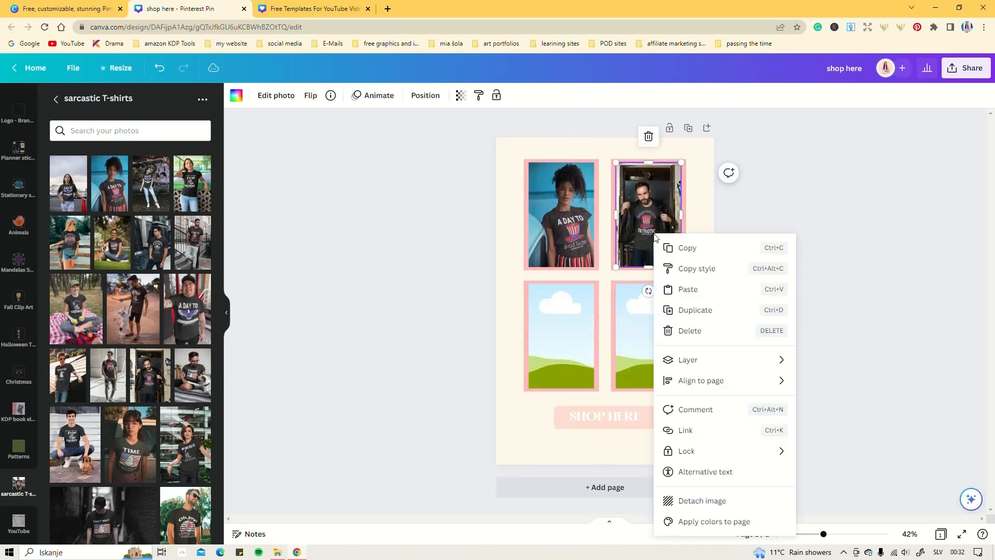
{"action": "left_click", "coordinate": [511, 356]}
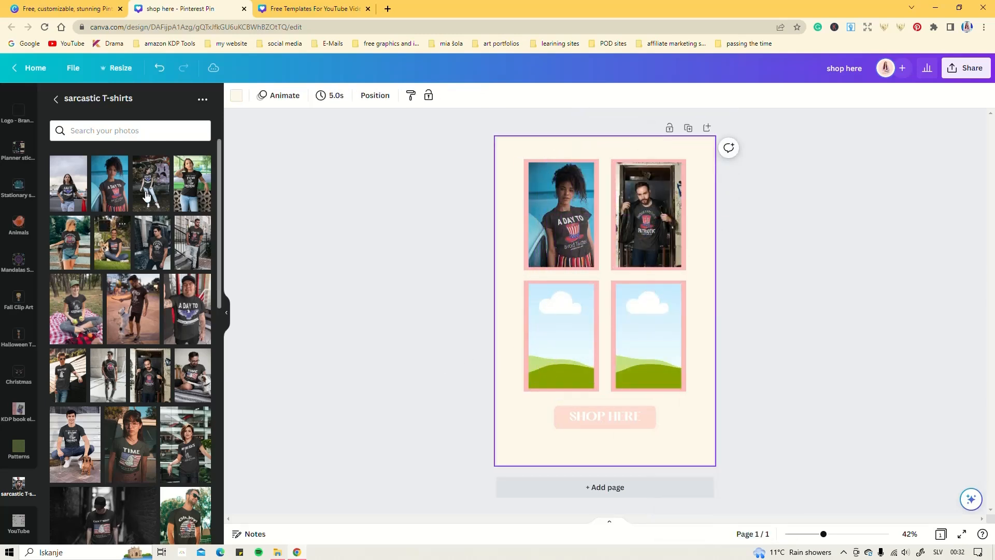
Fill the two lower frames with the T-shirt photos of the woman on the green background and the man by the waterfall.
{"action": "left_click", "coordinate": [192, 188]}
{"action": "left_click_drag", "start_coordinate": [592, 262], "coordinate": [564, 322]}
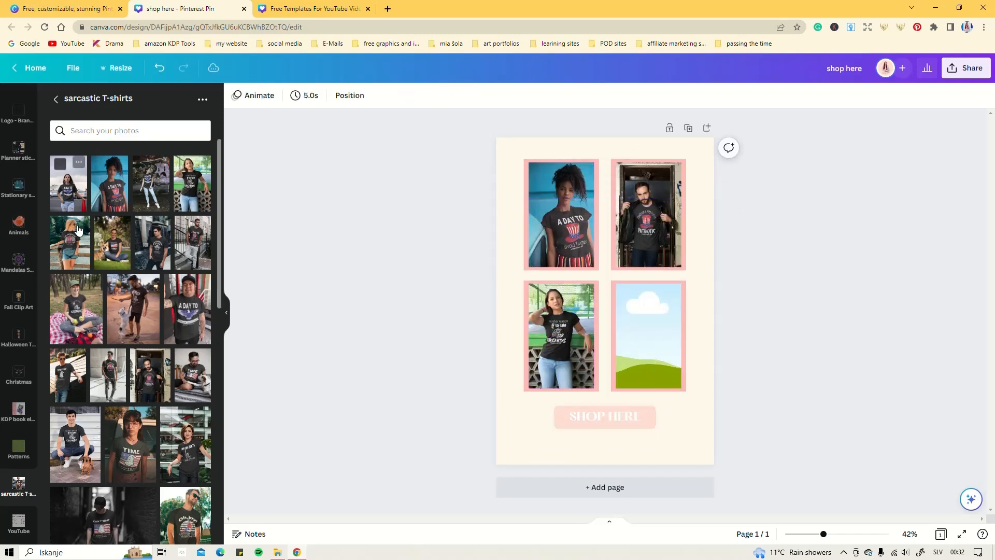
{"action": "left_click", "coordinate": [149, 251]}
{"action": "left_click_drag", "start_coordinate": [573, 238], "coordinate": [640, 317]}
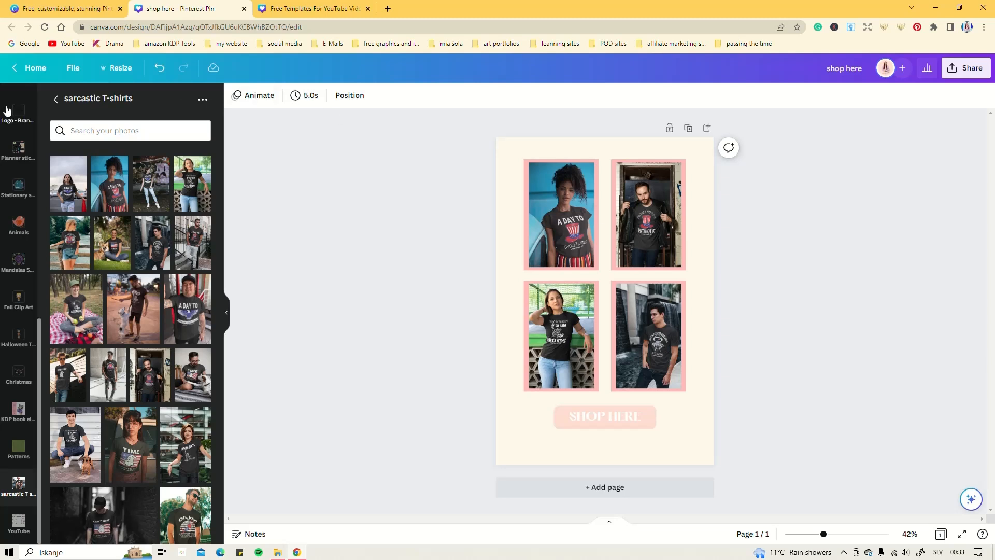
Add a straight line above the photos, running from the page's left edge almost to its right edge.
{"action": "scroll", "coordinate": [11, 125], "scroll_direction": "up", "scroll_amount": 10}
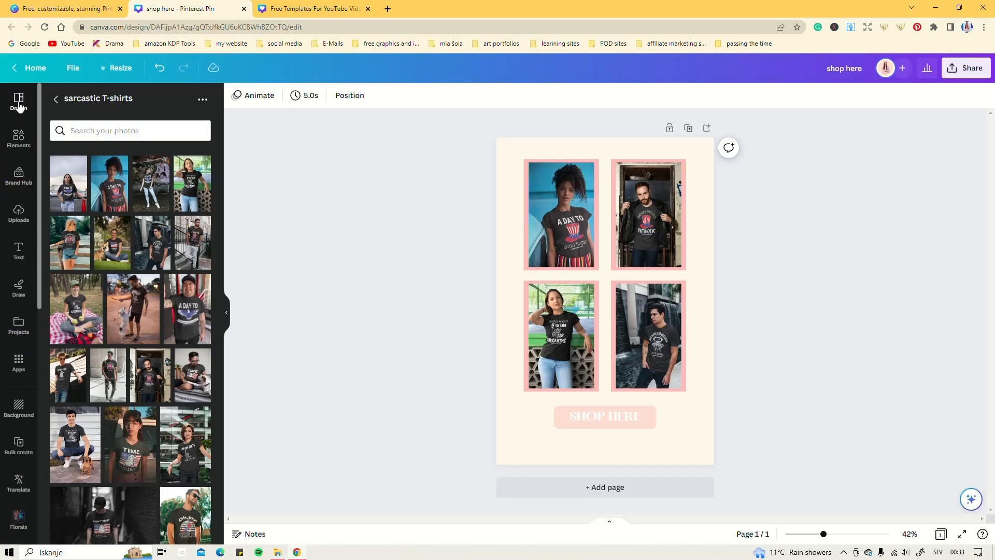
{"action": "left_click", "coordinate": [18, 140]}
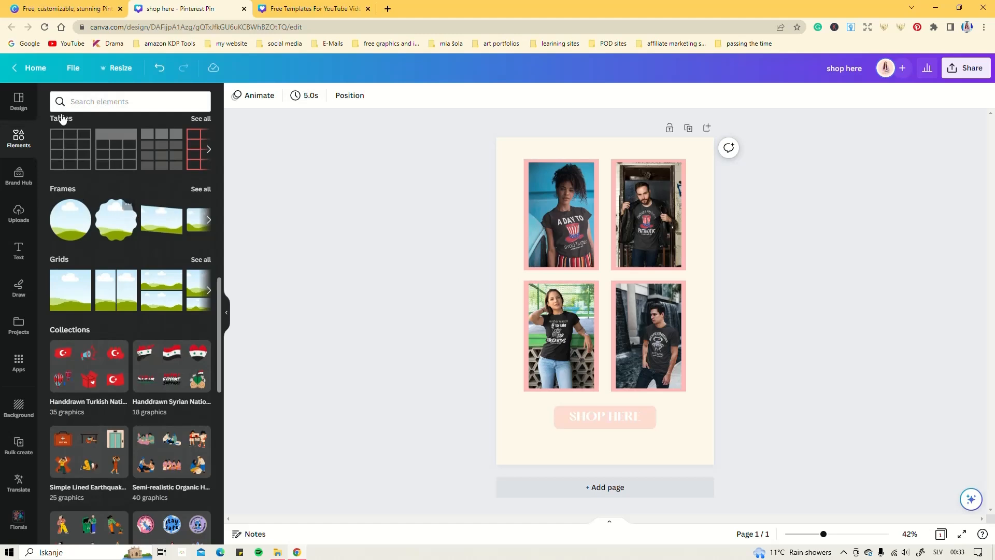
{"action": "scroll", "coordinate": [113, 226], "scroll_direction": "up", "scroll_amount": 10}
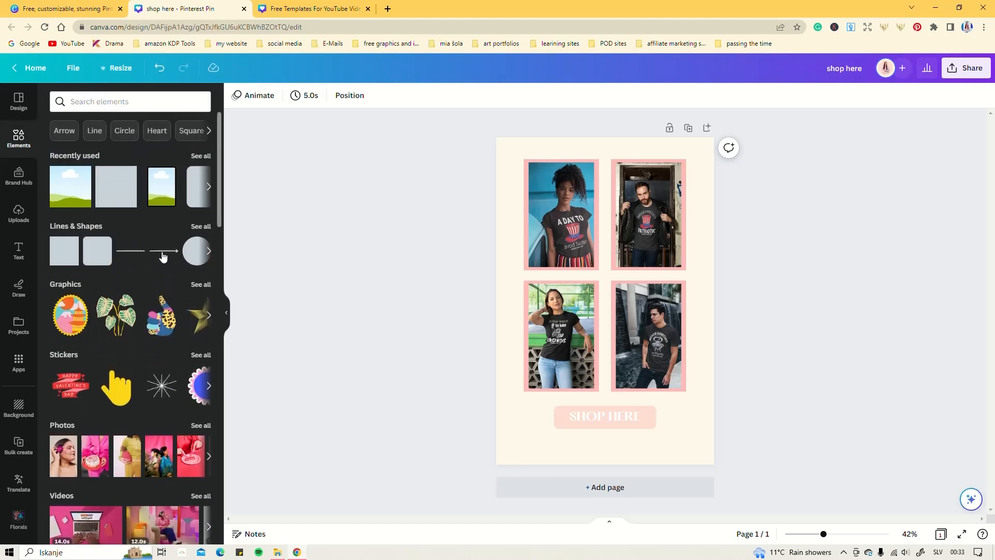
{"action": "left_click", "coordinate": [136, 256]}
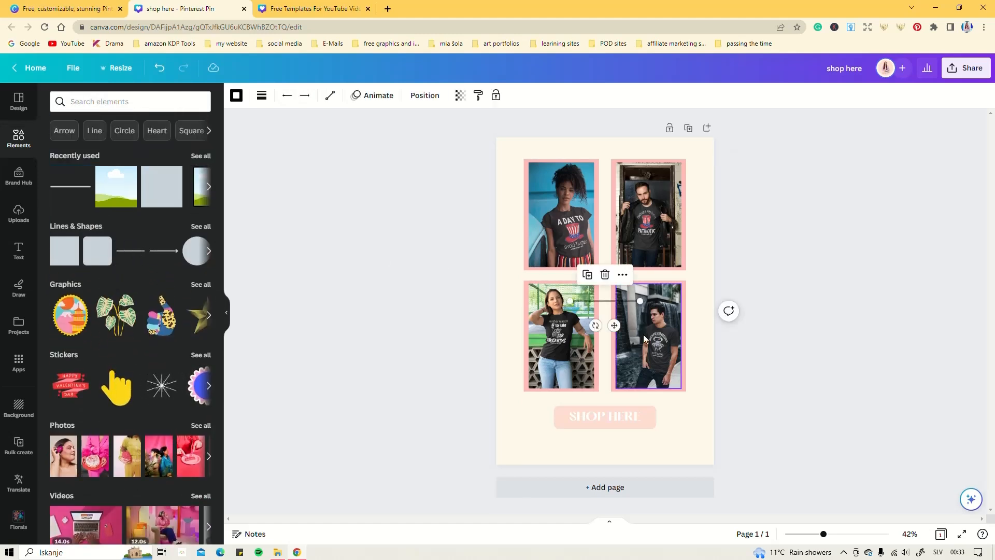
{"action": "left_click_drag", "start_coordinate": [614, 325], "coordinate": [694, 151]}
{"action": "left_click", "coordinate": [704, 169]}
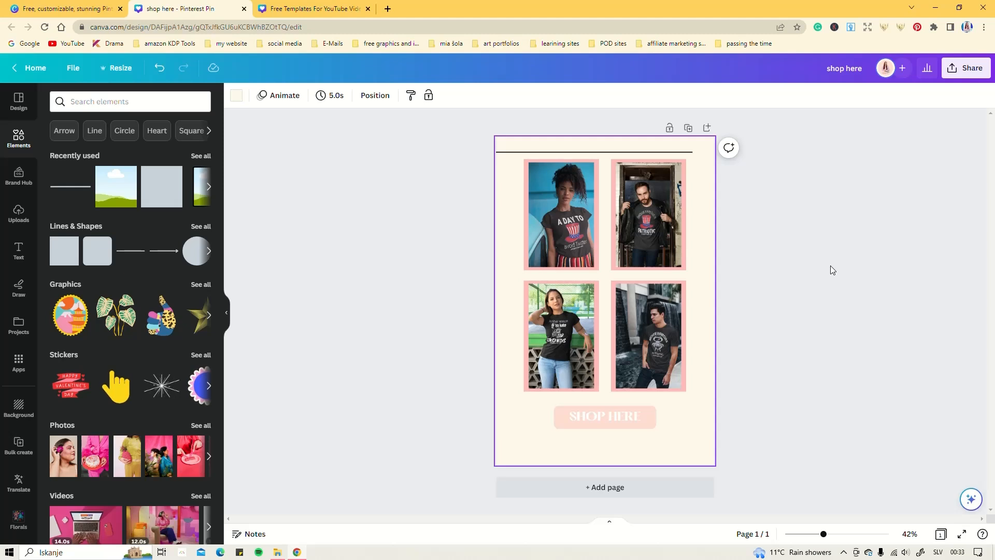
Move the SHOP HERE bar and text lower on the page and enlarge the four framed photos together above them.
{"action": "left_click_drag", "start_coordinate": [682, 445], "coordinate": [606, 431]}
{"action": "left_click", "coordinate": [800, 384]}
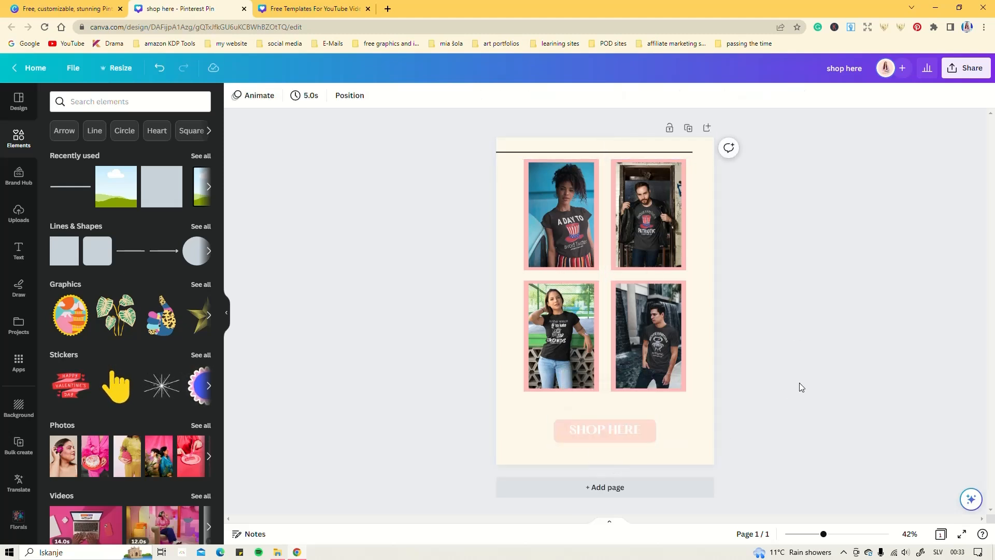
{"action": "left_click_drag", "start_coordinate": [788, 387], "coordinate": [491, 203]}
{"action": "mouse_move", "coordinate": [685, 392]}
{"action": "left_mouse_down"}
{"action": "mouse_move", "coordinate": [700, 415]}
{"action": "mouse_move", "coordinate": [676, 391]}
{"action": "left_mouse_up"}
{"action": "left_click", "coordinate": [680, 450]}
{"action": "left_click", "coordinate": [625, 435]}
{"action": "left_click_drag", "start_coordinate": [624, 433], "coordinate": [624, 441]}
{"action": "left_click", "coordinate": [783, 399]}
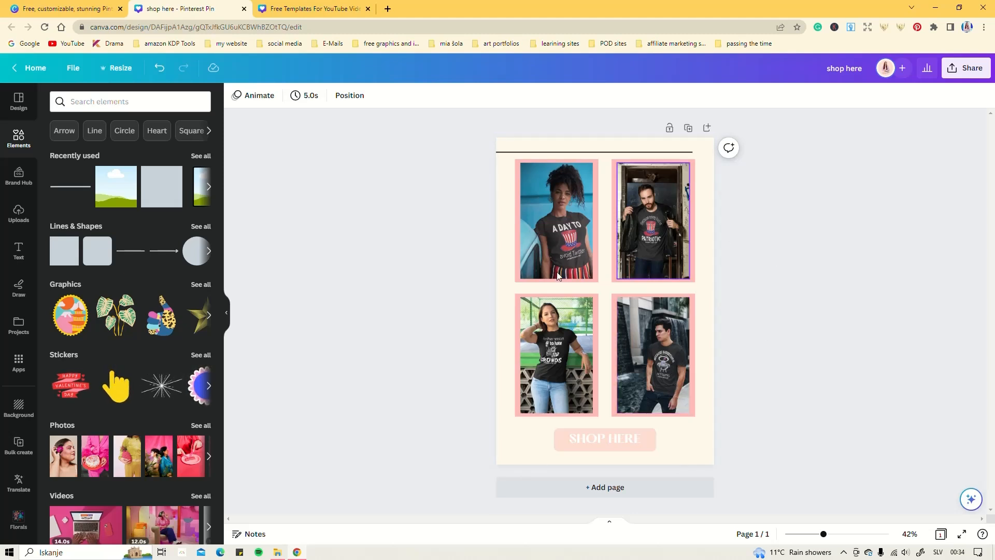
Add a blank second page below the pin and delete it again.
{"action": "left_click", "coordinate": [598, 490]}
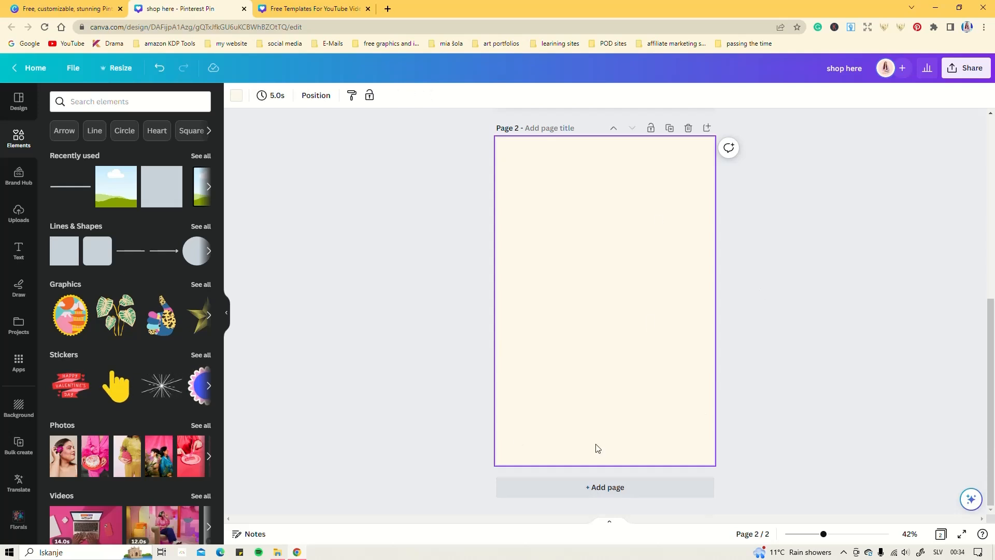
{"action": "left_click", "coordinate": [688, 128]}
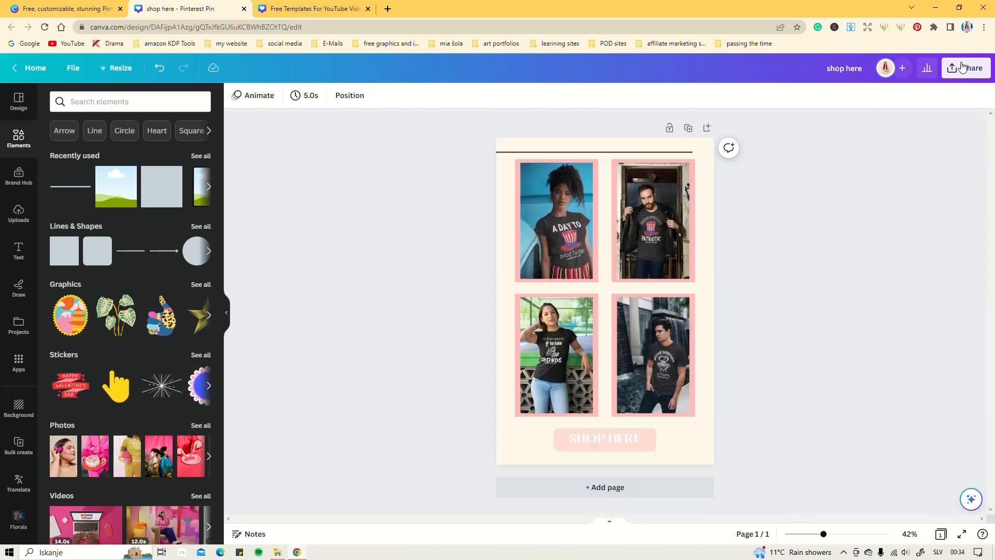
Examine the PNG download settings for the finished pin.
{"action": "left_click", "coordinate": [967, 69]}
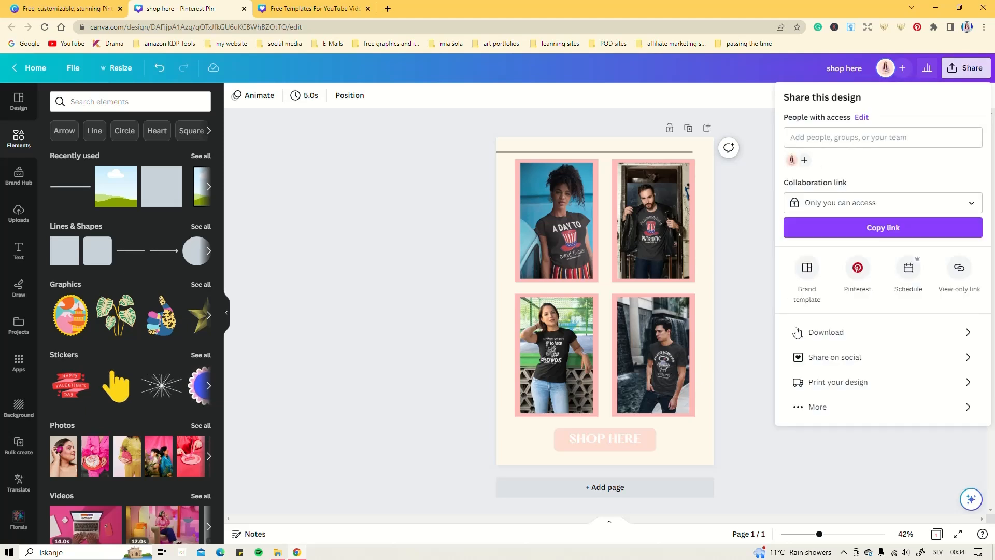
{"action": "left_click", "coordinate": [829, 335]}
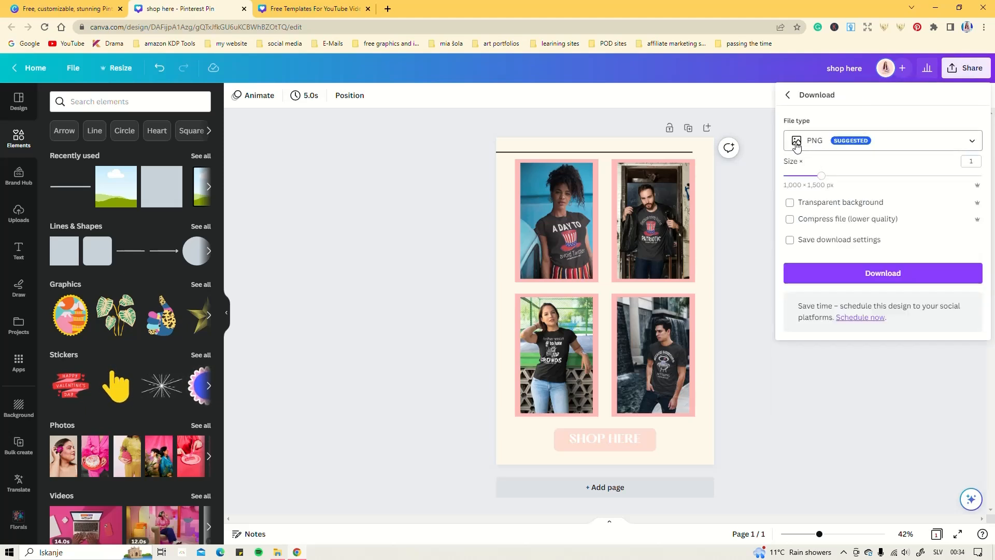
{"action": "left_click", "coordinate": [883, 288]}
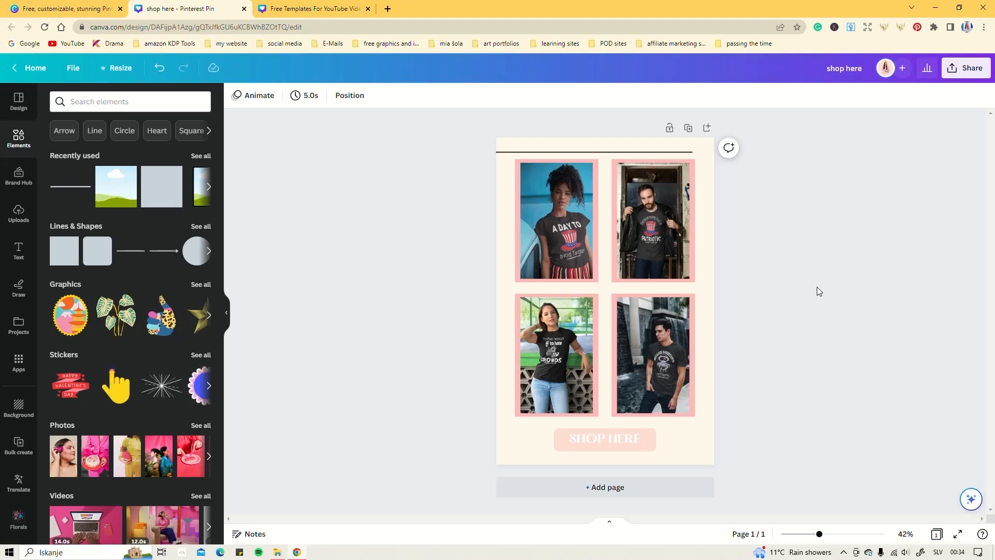
Rename the design as Pinterest Pin.
{"action": "left_click", "coordinate": [851, 70]}
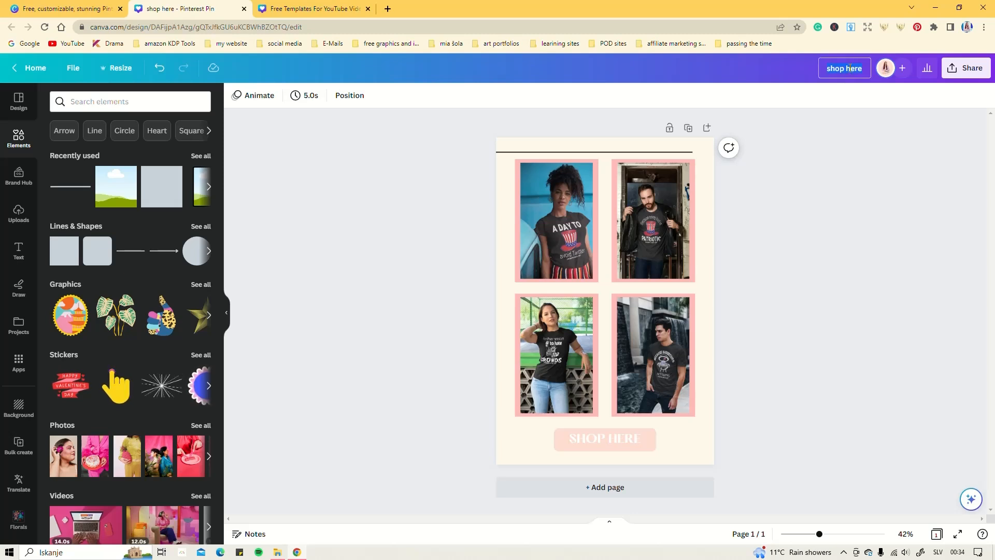
{"action": "type", "text": "Pint"}
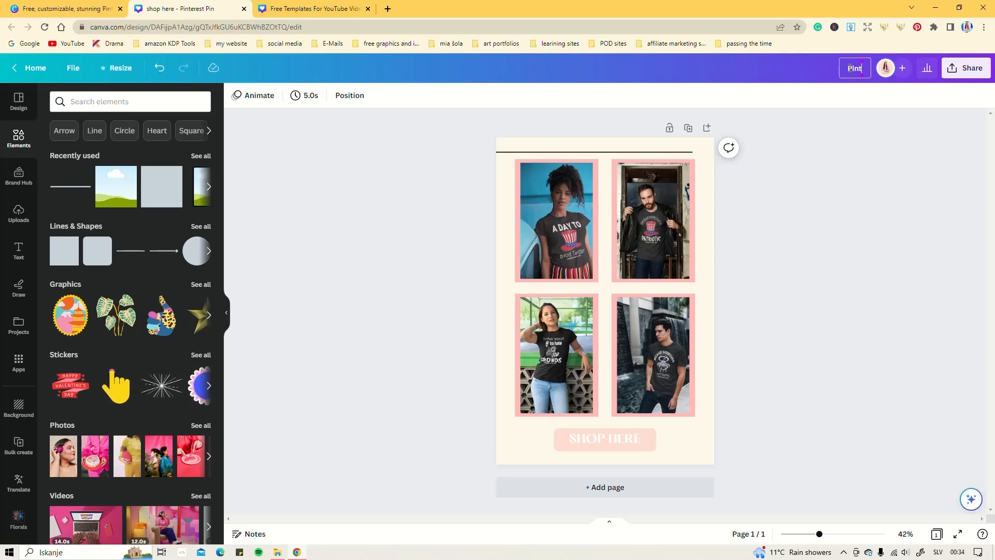
{"action": "type", "text": "erest Pin"}
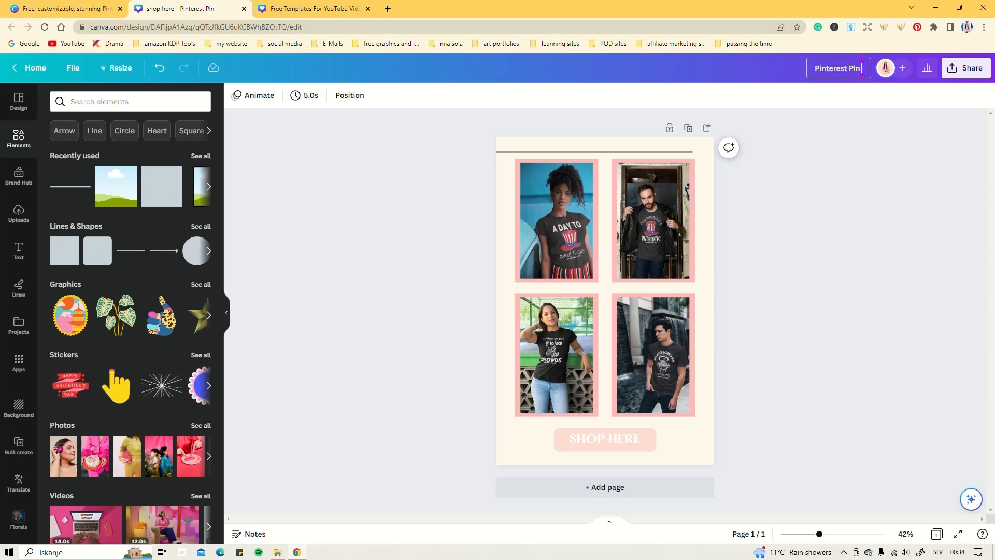
{"action": "type", "text": " June"}
{"action": "key", "text": "BackSpace"}
{"action": "key", "text": "BackSpace"}
{"action": "key", "text": "BackSpace"}
{"action": "key", "text": "BackSpace"}
{"action": "key", "text": "BackSpace"}
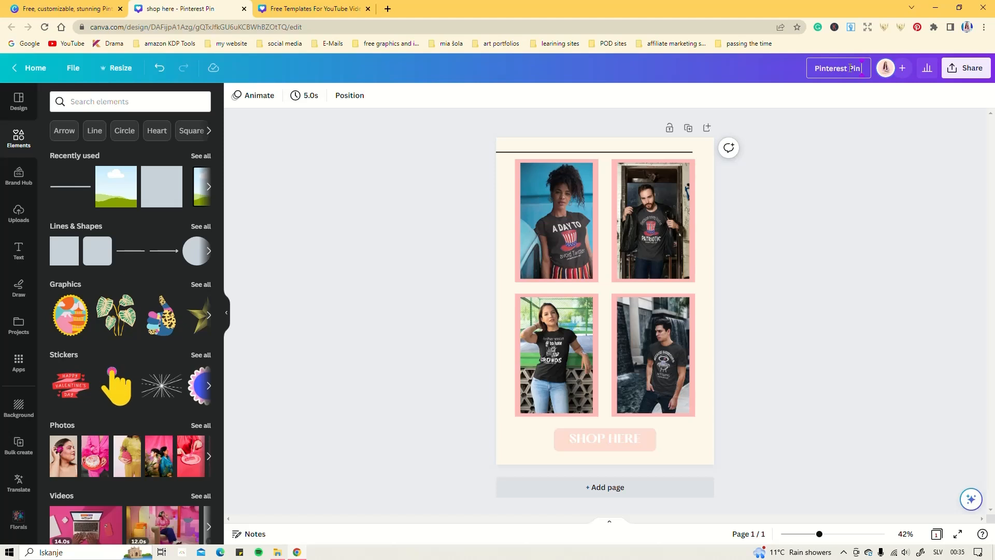
{"action": "left_click", "coordinate": [864, 143]}
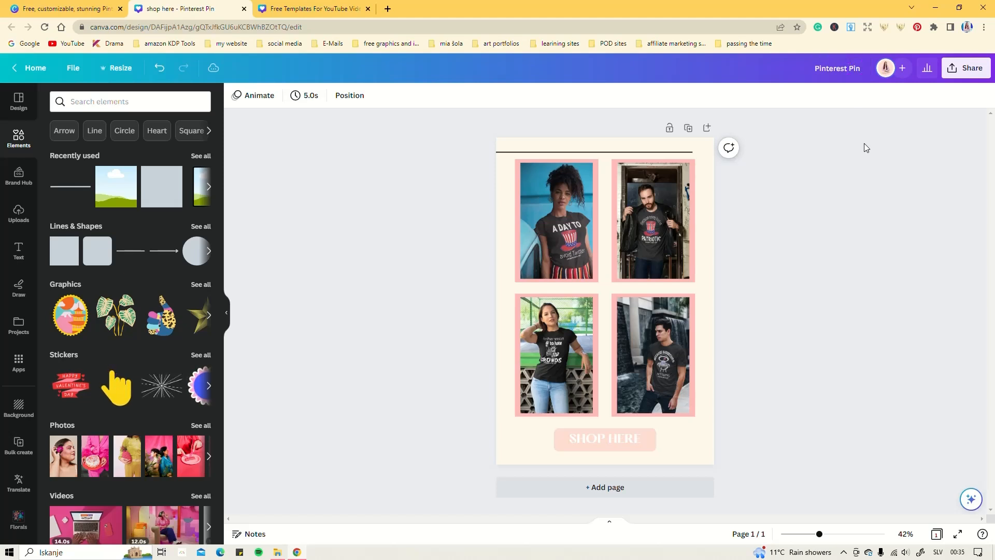
Start scheduling the pin from the sharing options, with the publishing date May 11, 2023 and time 01:36.
{"action": "left_click", "coordinate": [965, 73]}
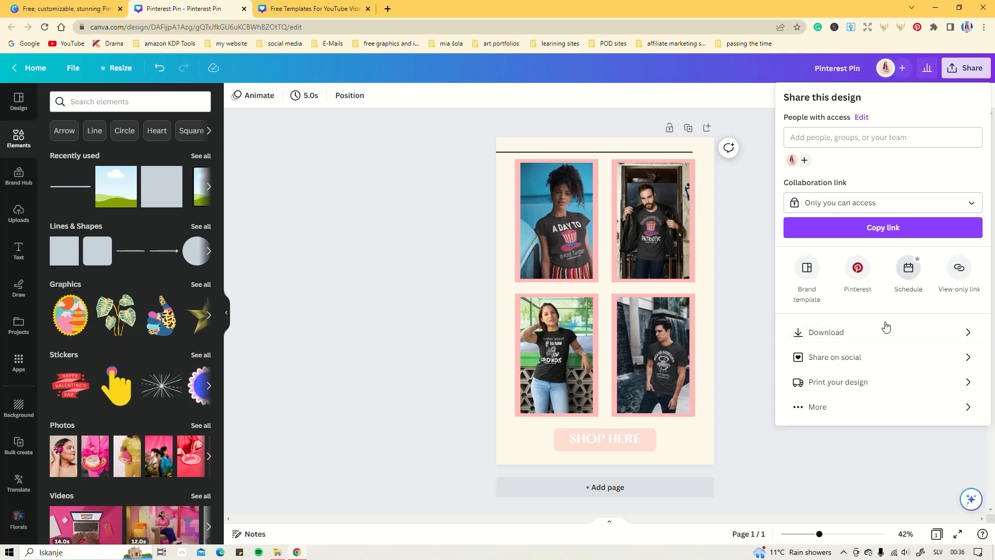
{"action": "left_click", "coordinate": [820, 409]}
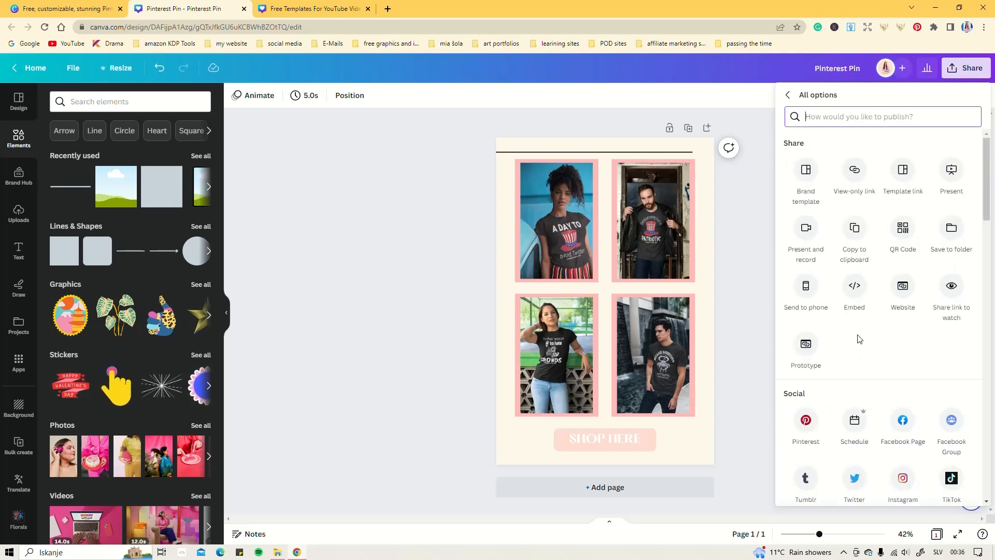
{"action": "scroll", "coordinate": [857, 338], "scroll_direction": "down", "scroll_amount": 3}
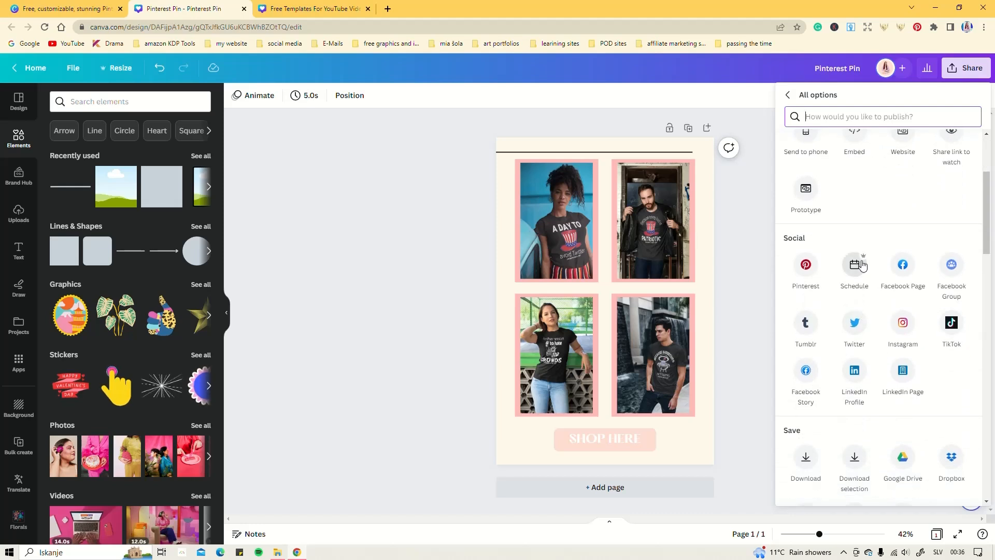
{"action": "left_click", "coordinate": [854, 267]}
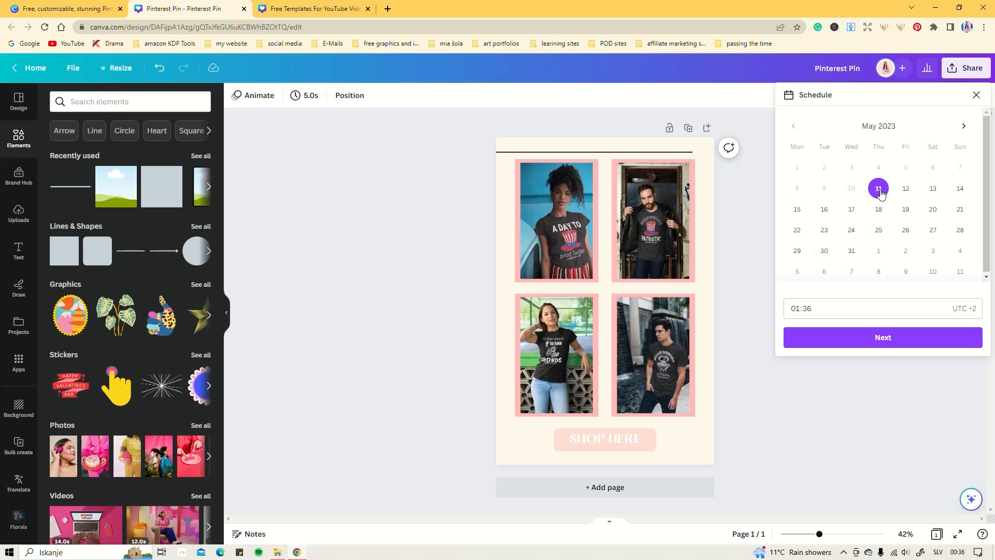
{"action": "left_click", "coordinate": [875, 338]}
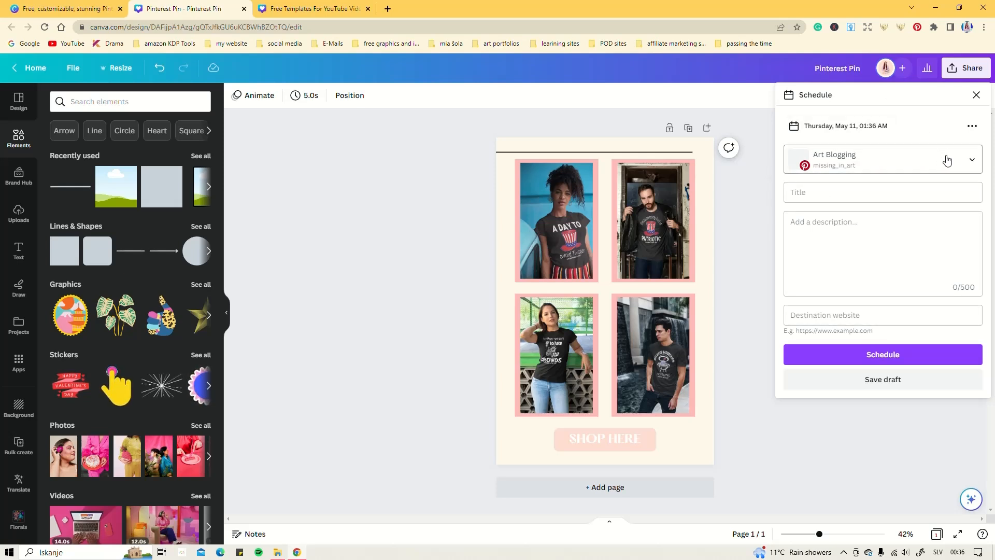
Choose the Pinterest board Sarcastic 4th of July T-shirts and title the post "Sarcastic T-shirts for adults 4th of July".
{"action": "left_click", "coordinate": [899, 154]}
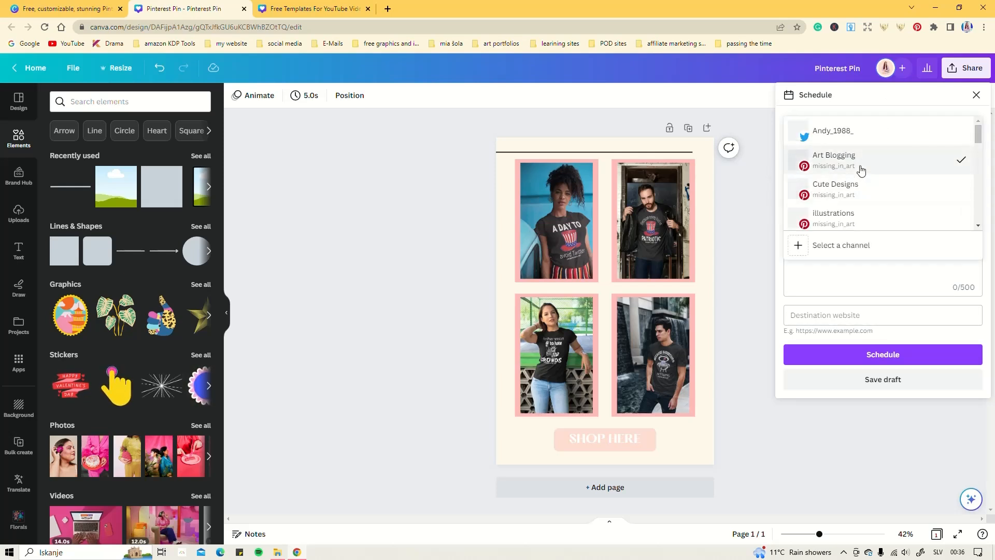
{"action": "scroll", "coordinate": [861, 178], "scroll_direction": "down", "scroll_amount": 4}
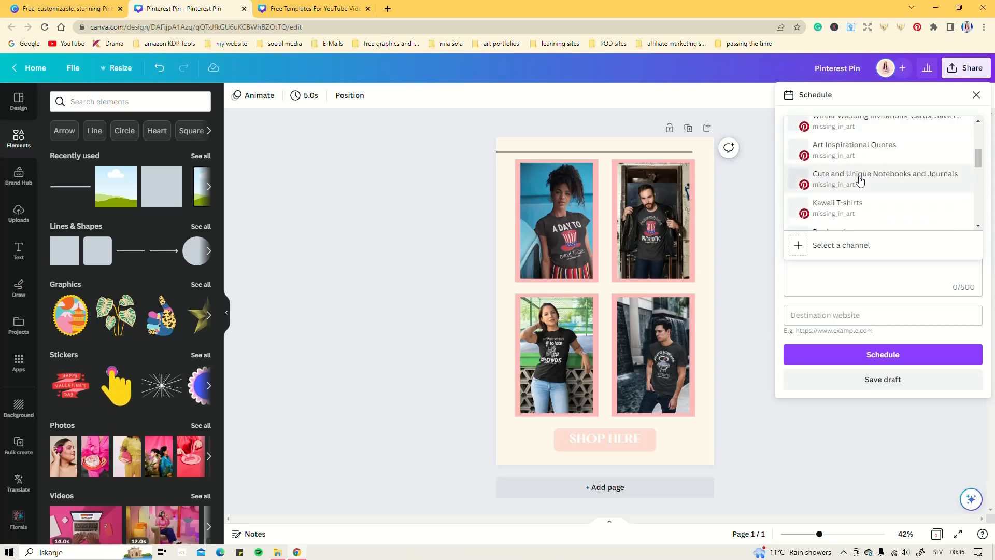
{"action": "scroll", "coordinate": [853, 202], "scroll_direction": "down", "scroll_amount": 5}
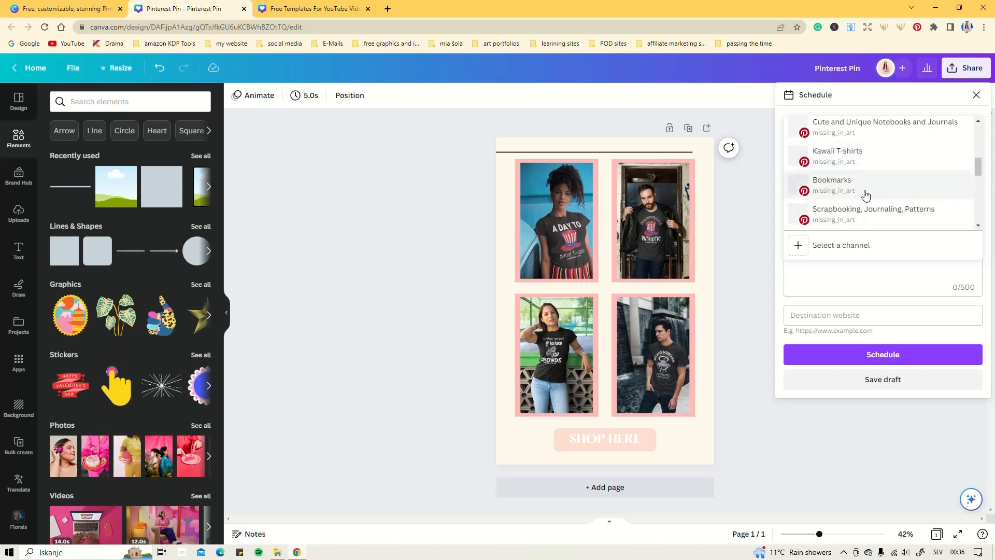
{"action": "scroll", "coordinate": [866, 195], "scroll_direction": "down", "scroll_amount": 5}
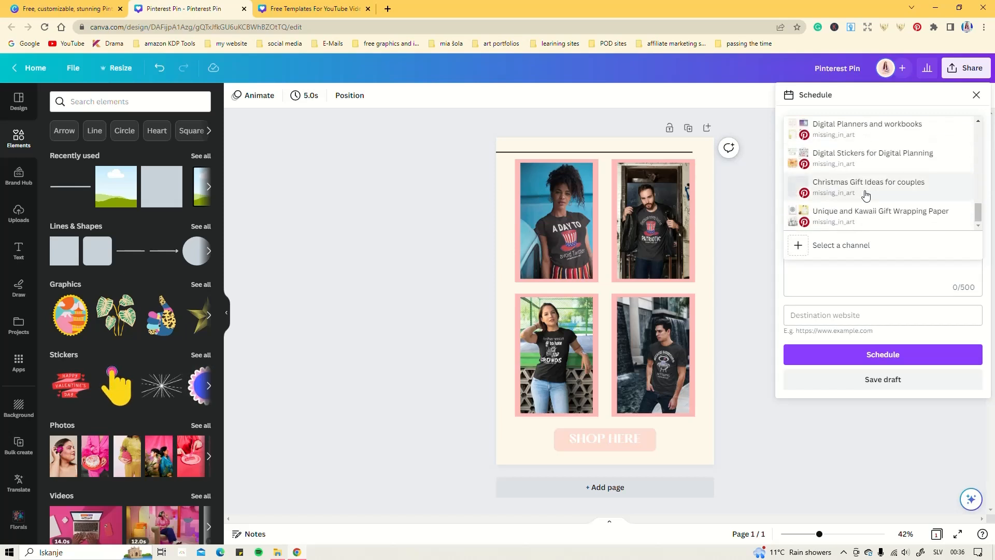
{"action": "left_click", "coordinate": [839, 247]}
{"action": "left_click", "coordinate": [820, 123]}
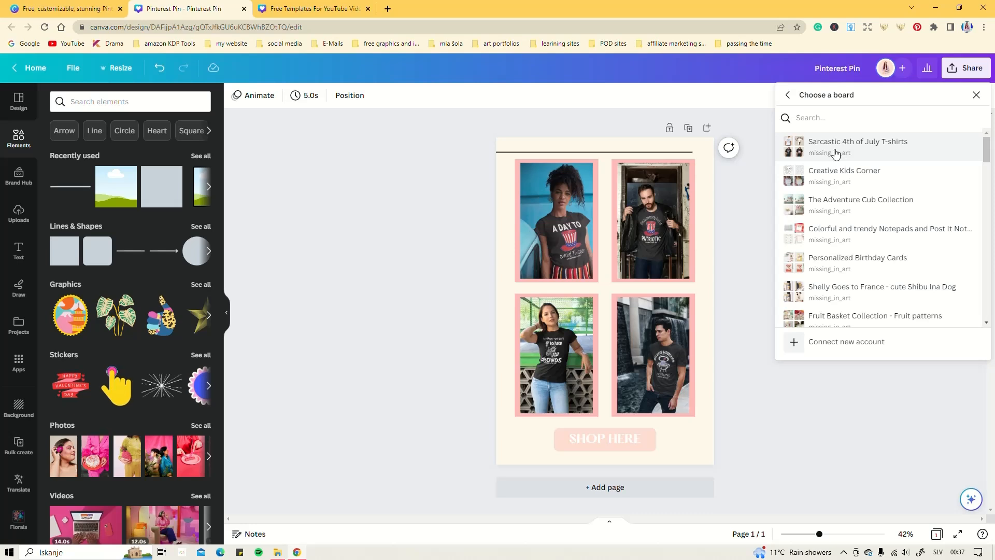
{"action": "left_click", "coordinate": [833, 145]}
{"action": "left_click", "coordinate": [824, 192]}
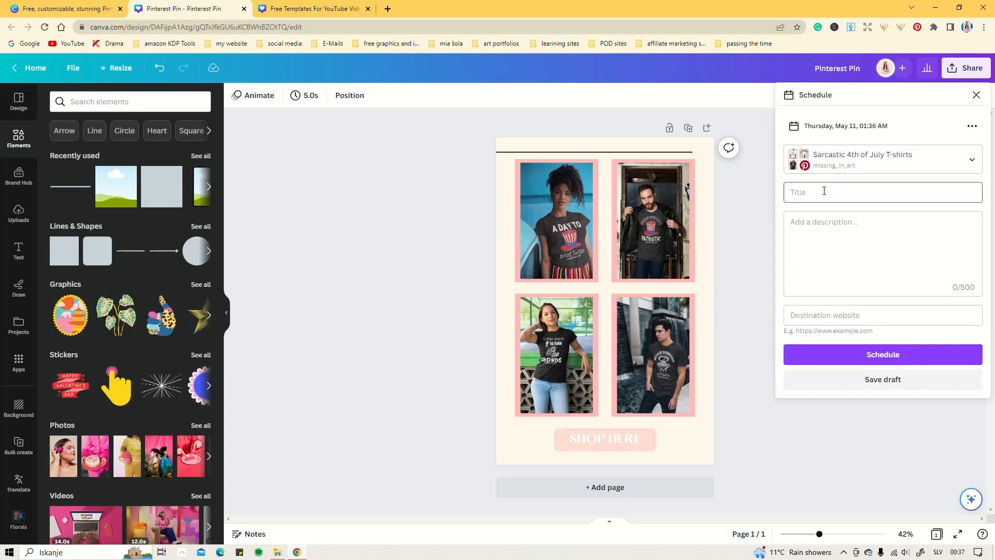
{"action": "type", "text": "Sarcastic T-shirts for adults 4th of July"}
Describe the post as "Get your sarcastic T-shirt for the celebration of the 4th of July from our store and make everyone at the barbecue envy you.".
{"action": "left_click", "coordinate": [844, 261]}
{"action": "type", "text": "Get your f"}
{"action": "key", "text": "BackSpace"}
{"action": "type", "text": "sarcastic T-shirt for the celeb"}
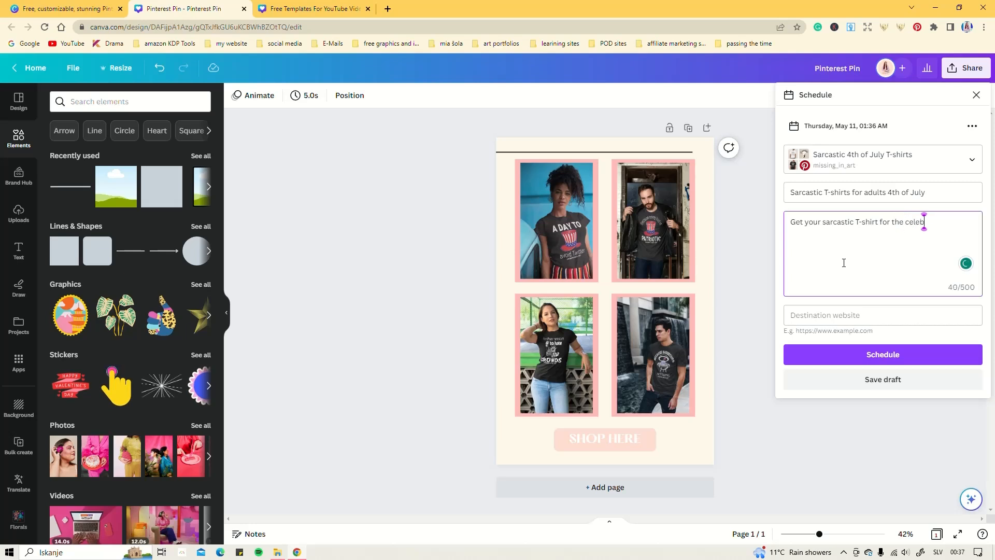
{"action": "type", "text": "ration of the 4th of July from our sto"}
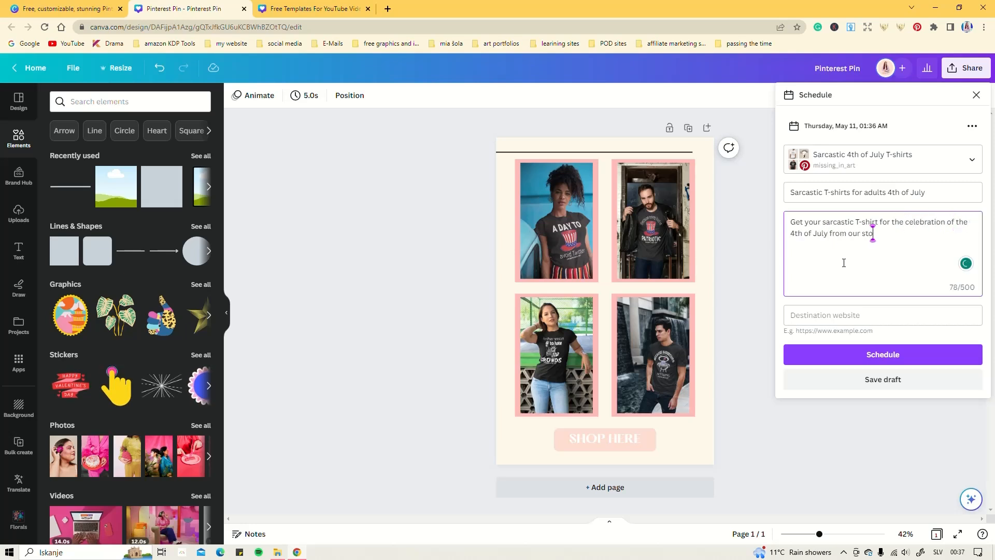
{"action": "type", "text": "re and make everyone at the barbacue envy you."}
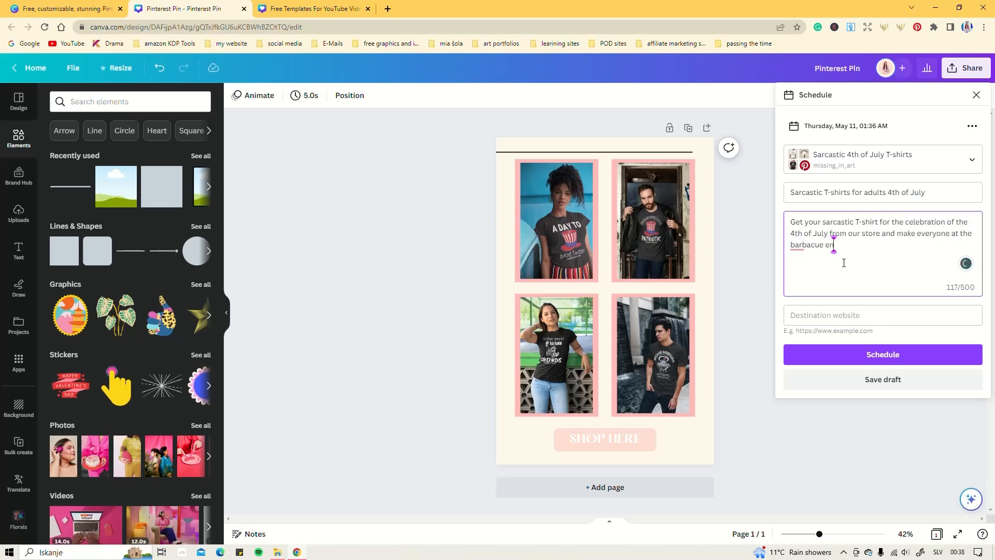
{"action": "mouse_move", "coordinate": [803, 248]}
{"action": "left_click", "coordinate": [811, 266]}
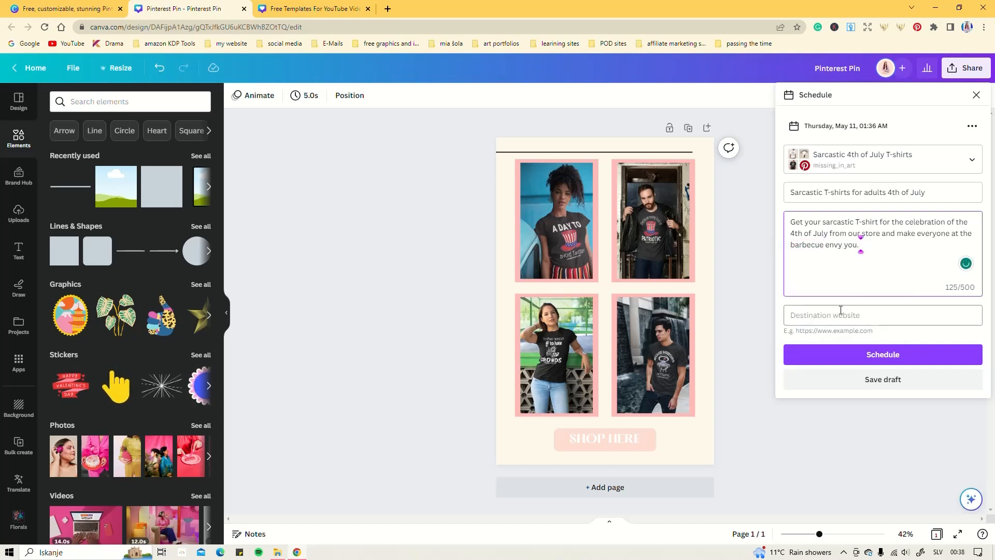
Open the My_Sarcastic_Ts store from the creator's Zazzle profile in a new browser tab.
{"action": "left_click", "coordinate": [791, 316]}
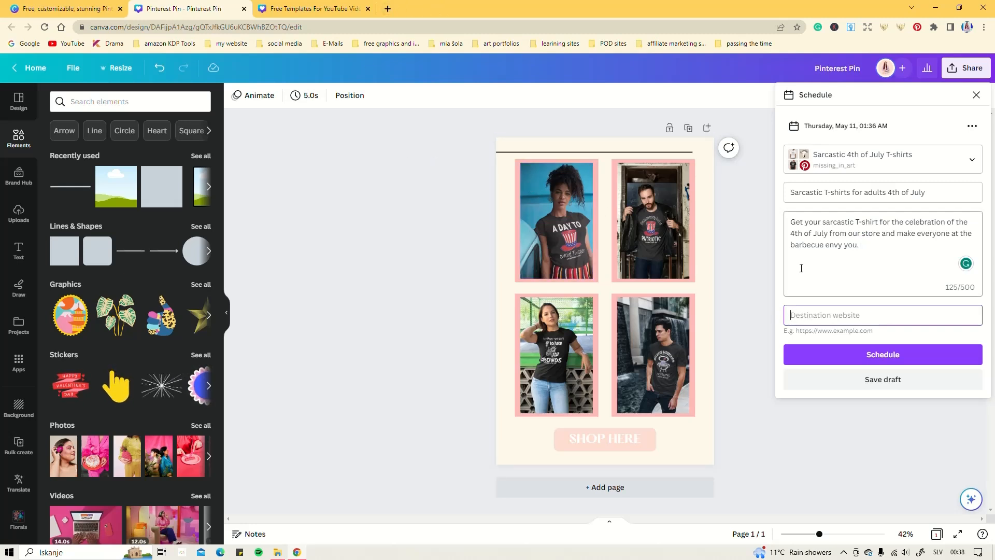
{"action": "left_click", "coordinate": [388, 10]}
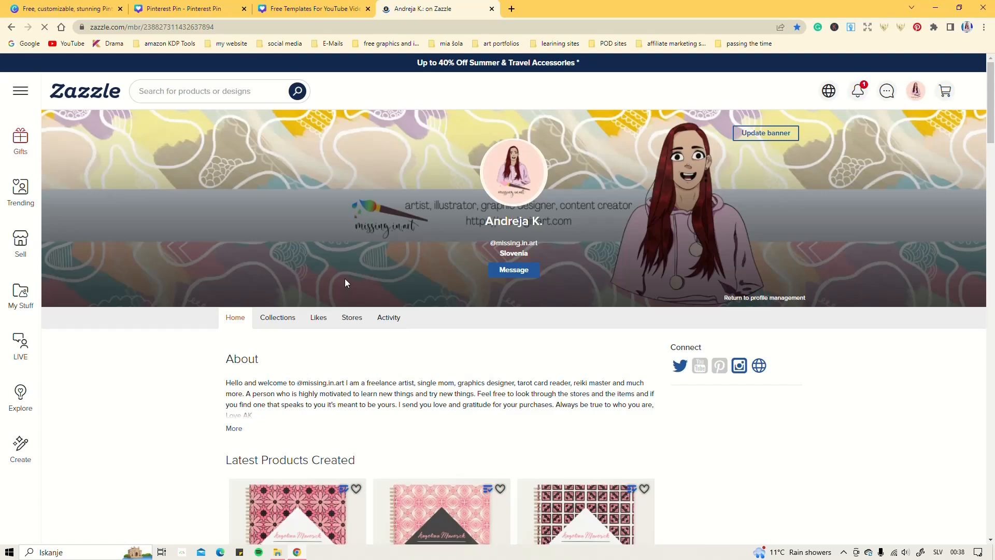
{"action": "scroll", "coordinate": [347, 282], "scroll_direction": "down", "scroll_amount": 6}
{"action": "scroll", "coordinate": [182, 267], "scroll_direction": "up", "scroll_amount": 5}
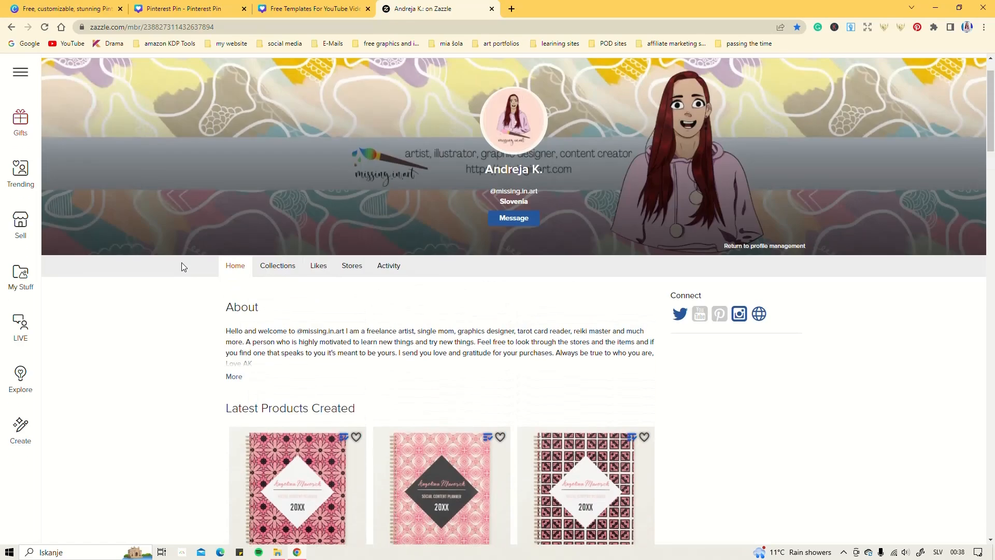
{"action": "scroll", "coordinate": [521, 273], "scroll_direction": "down", "scroll_amount": 2}
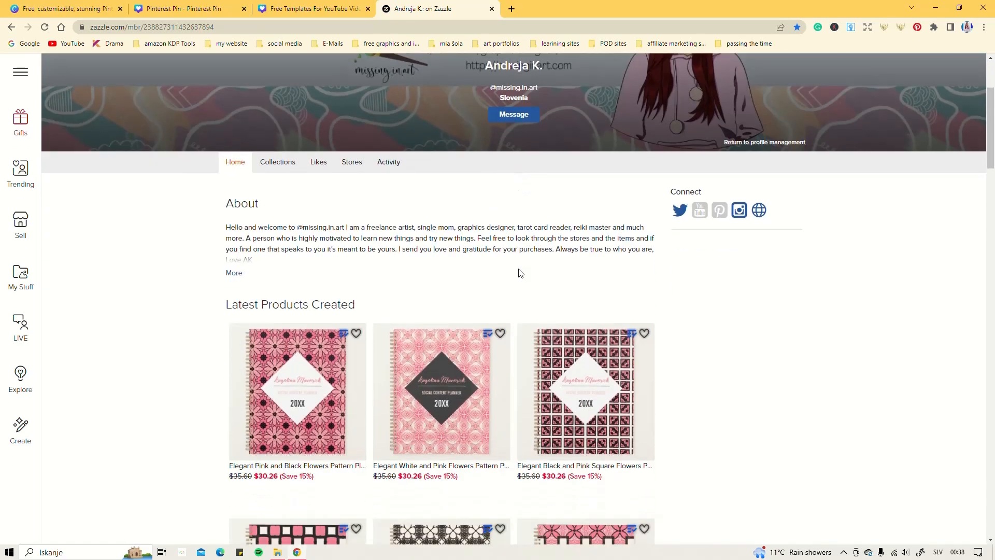
{"action": "left_click", "coordinate": [349, 167]}
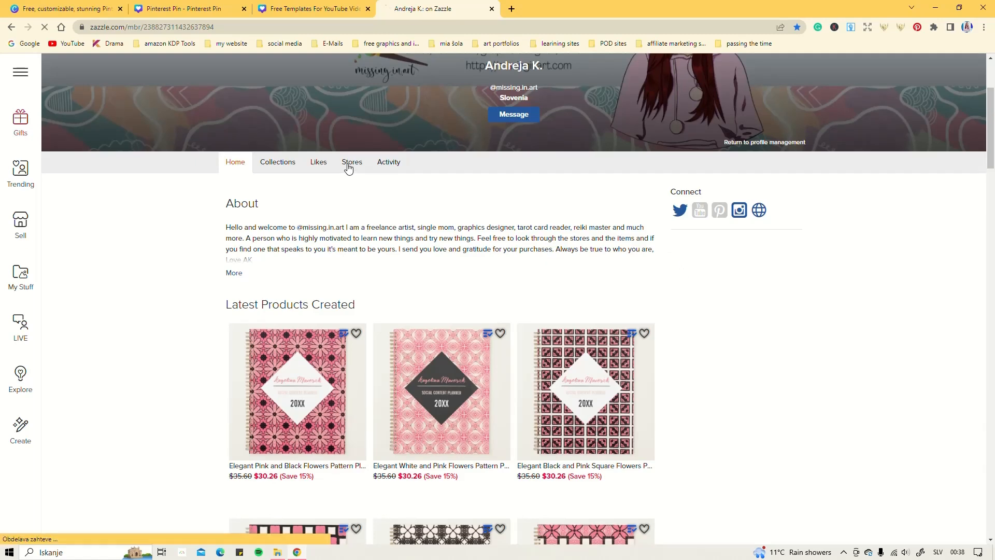
{"action": "scroll", "coordinate": [198, 266], "scroll_direction": "down", "scroll_amount": 4}
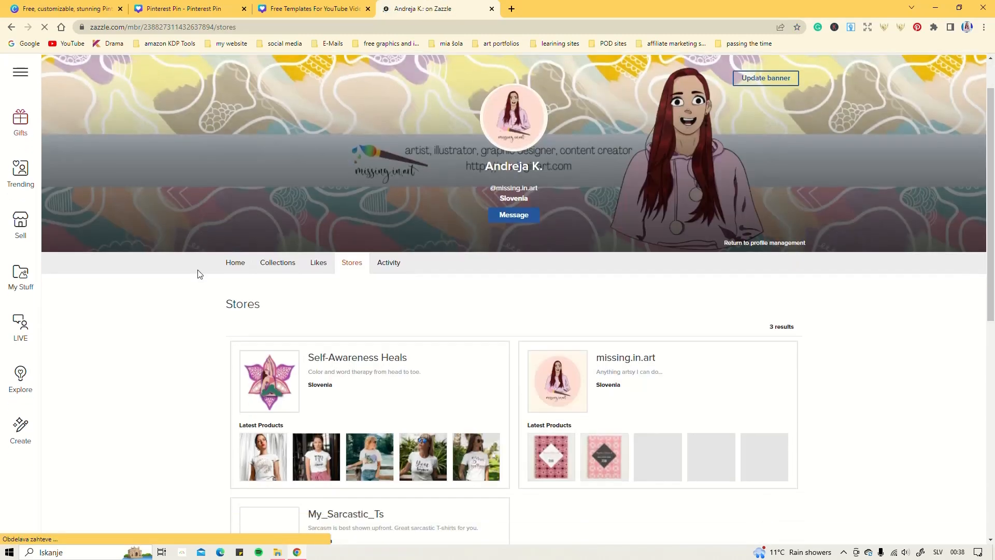
{"action": "scroll", "coordinate": [198, 273], "scroll_direction": "down", "scroll_amount": 3}
{"action": "scroll", "coordinate": [197, 273], "scroll_direction": "up", "scroll_amount": 1}
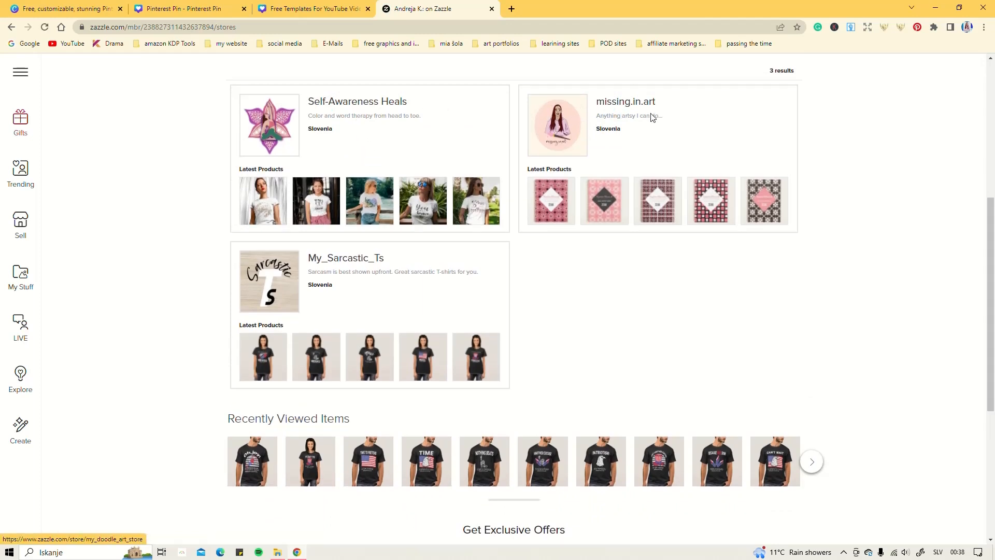
{"action": "left_click", "coordinate": [346, 261]}
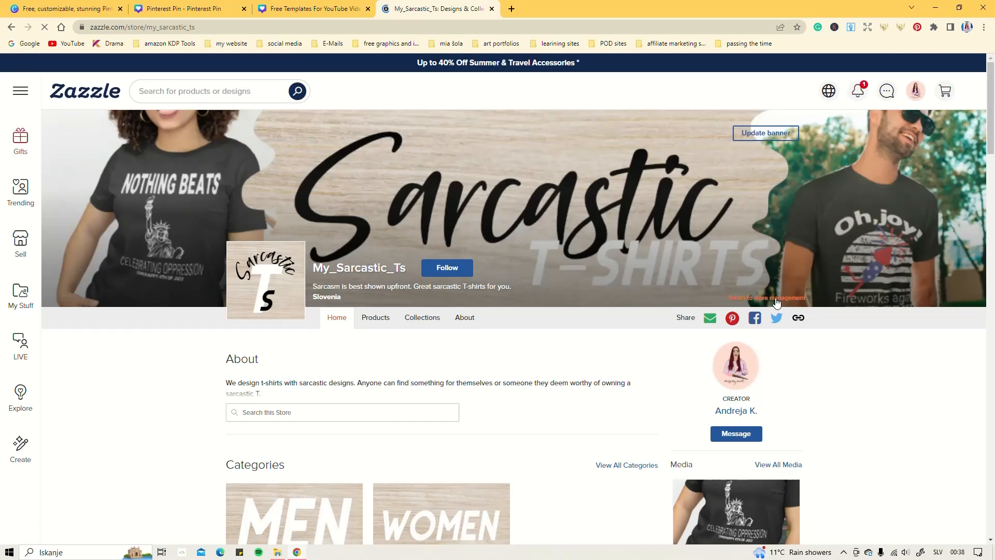
Copy the share link of the My_Sarcastic_Ts store and close the Zazzle tab.
{"action": "left_click", "coordinate": [797, 318]}
{"action": "left_click", "coordinate": [447, 182]}
{"action": "key", "text": "ctrl+c"}
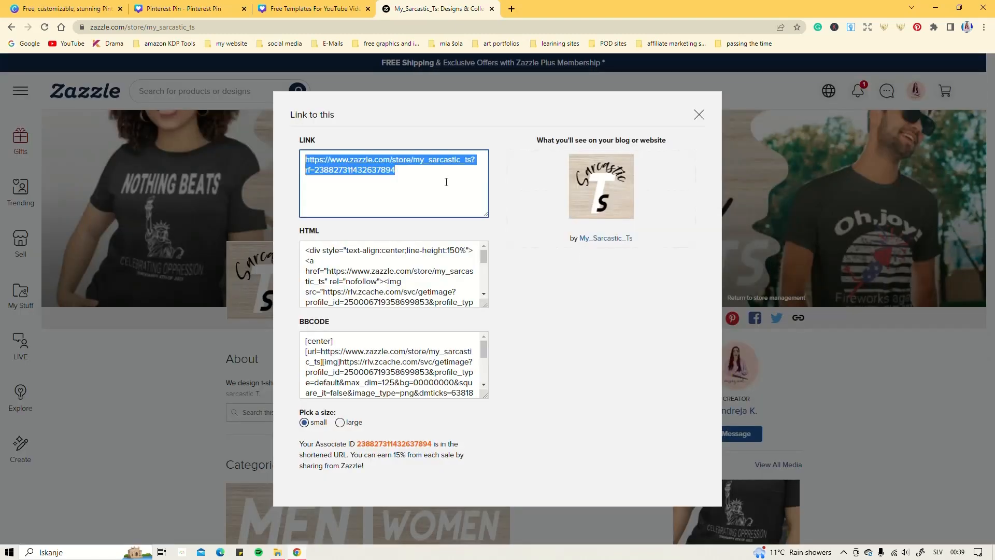
{"action": "left_click", "coordinate": [699, 116]}
{"action": "scroll", "coordinate": [73, 258], "scroll_direction": "down", "scroll_amount": 5}
{"action": "key", "text": "ctrl+w"}
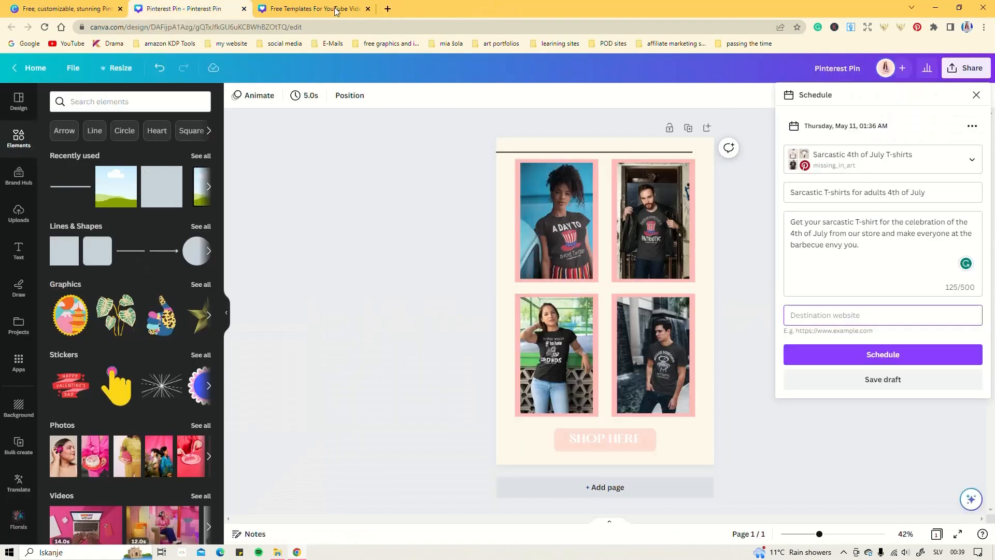
Paste the copied store link as the post's destination website and schedule the pin.
{"action": "left_click", "coordinate": [809, 316]}
{"action": "key", "text": "ctrl+v"}
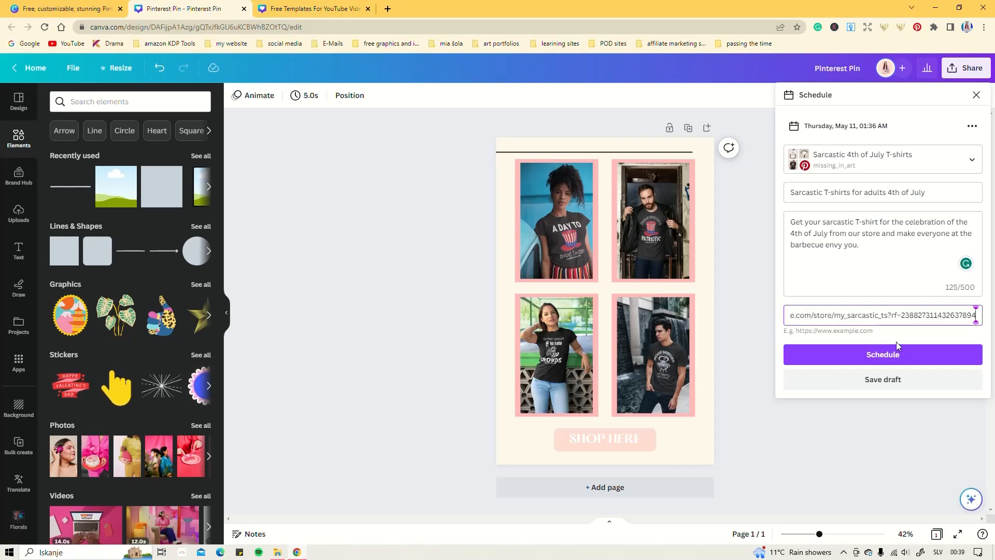
{"action": "left_click", "coordinate": [900, 355]}
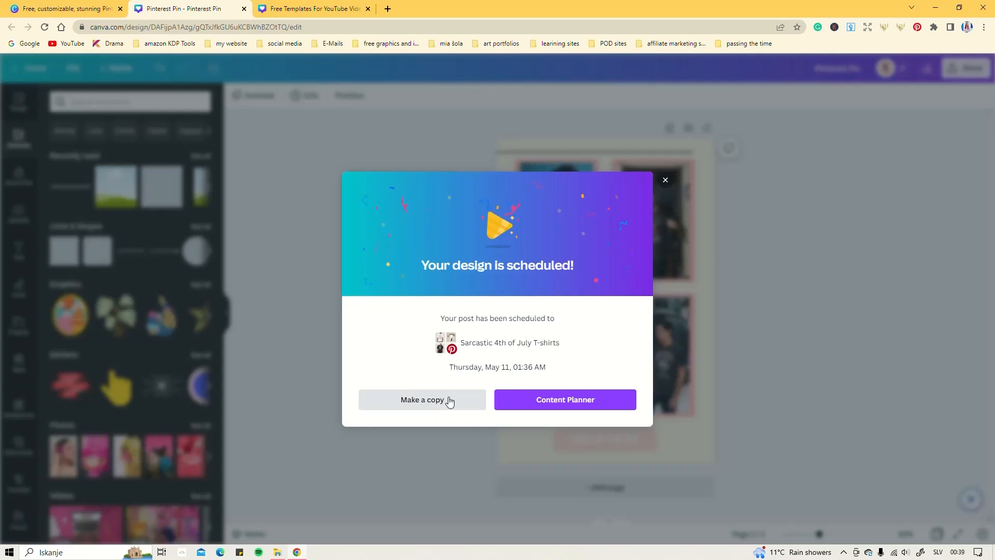
Review the scheduled pin's details in the Content Planner and its place in the May 2023 calendar.
{"action": "left_click", "coordinate": [571, 406]}
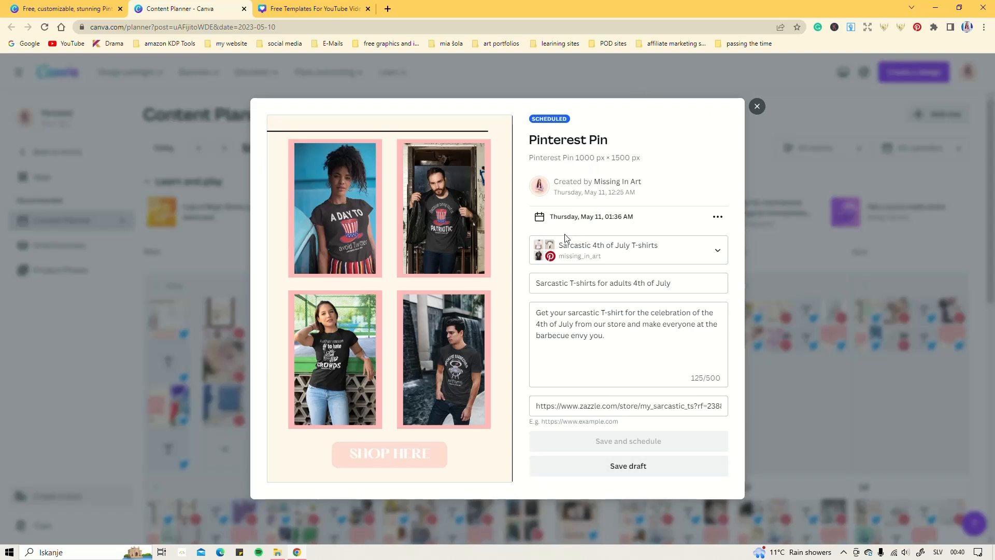
{"action": "left_click", "coordinate": [758, 107]}
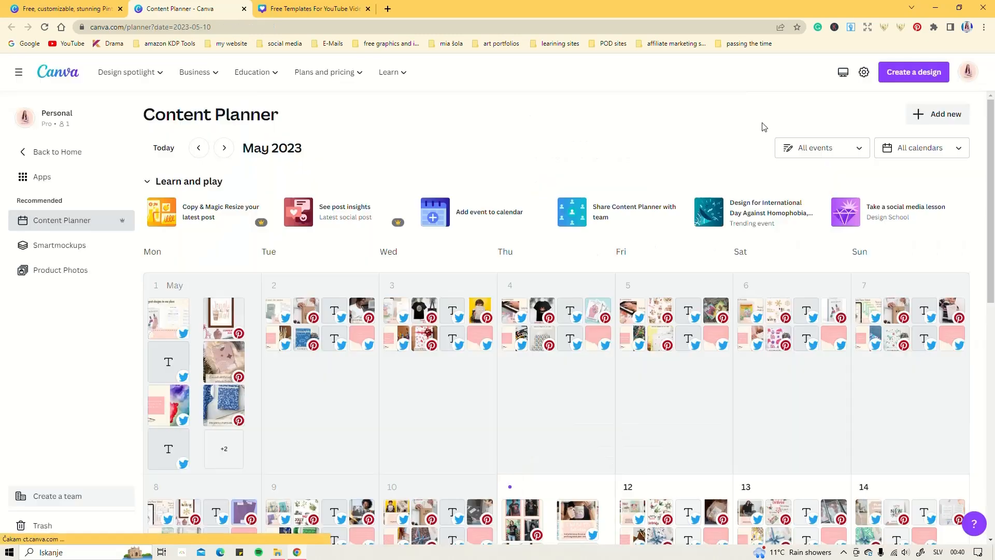
{"action": "scroll", "coordinate": [473, 384], "scroll_direction": "down", "scroll_amount": 4}
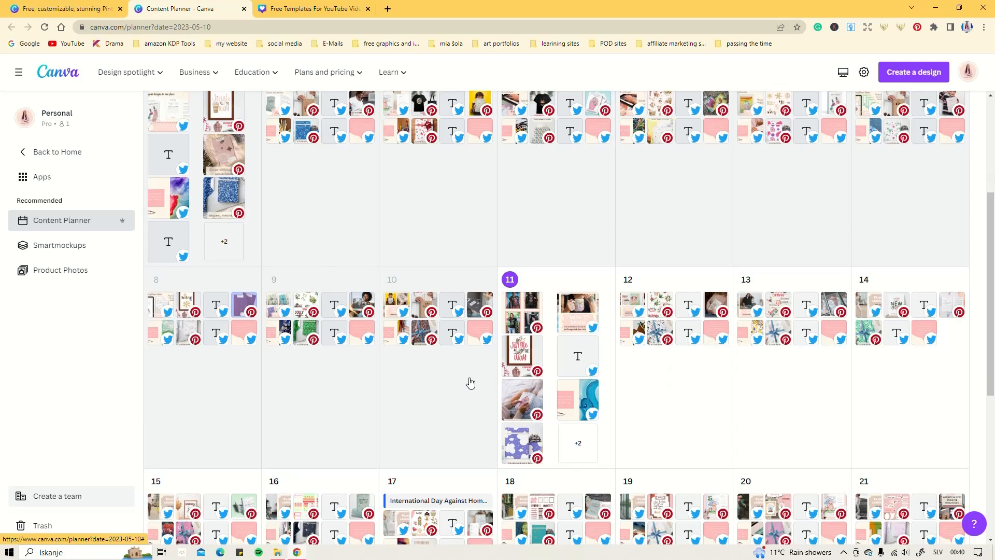
Review the May 2023 schedule and the details of the Sarcastic T-shirts pin scheduled for May 11.
{"action": "scroll", "coordinate": [470, 384], "scroll_direction": "down", "scroll_amount": 6}
{"action": "scroll", "coordinate": [471, 384], "scroll_direction": "up", "scroll_amount": 6}
{"action": "scroll", "coordinate": [469, 383], "scroll_direction": "up", "scroll_amount": 3}
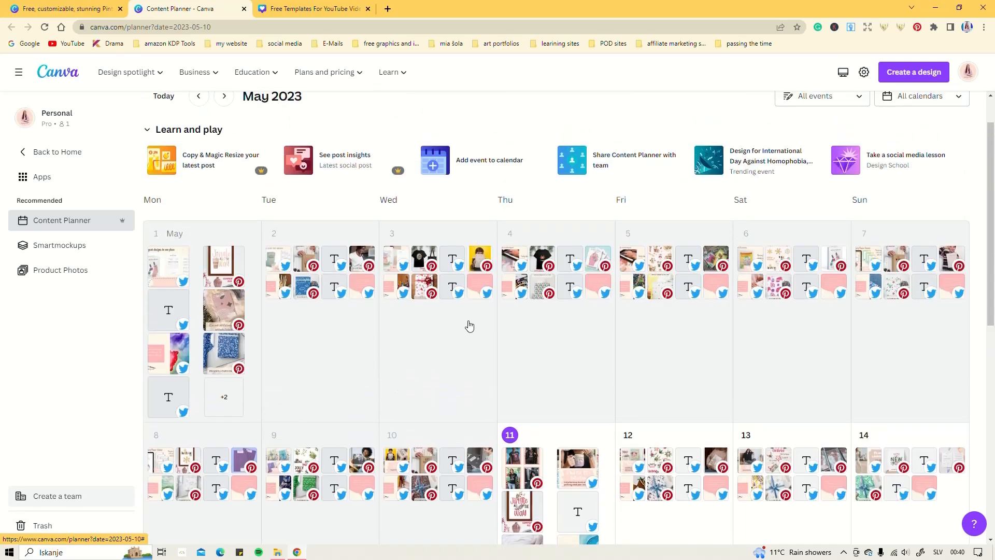
{"action": "scroll", "coordinate": [470, 326], "scroll_direction": "down", "scroll_amount": 3}
{"action": "scroll", "coordinate": [777, 403], "scroll_direction": "down", "scroll_amount": 6}
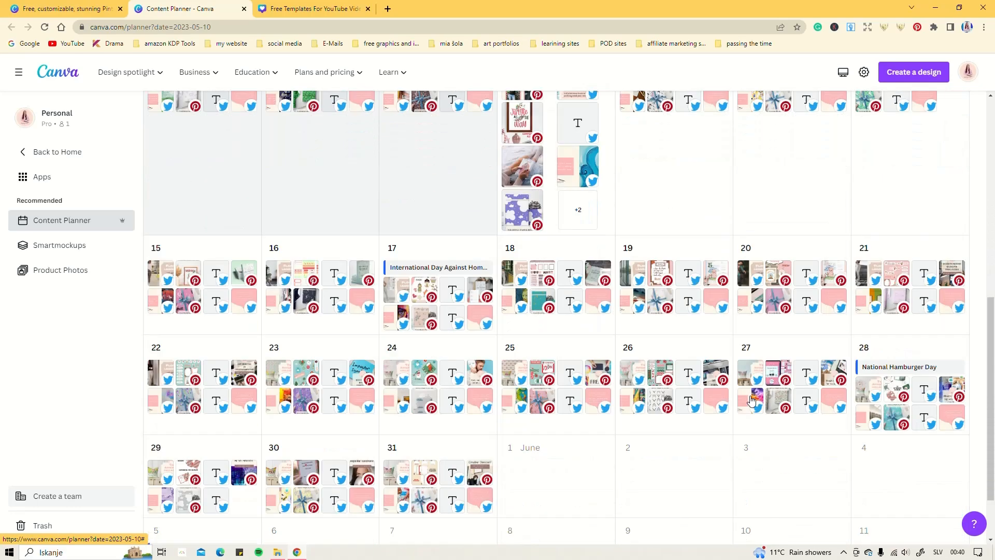
{"action": "scroll", "coordinate": [669, 402], "scroll_direction": "up", "scroll_amount": 6}
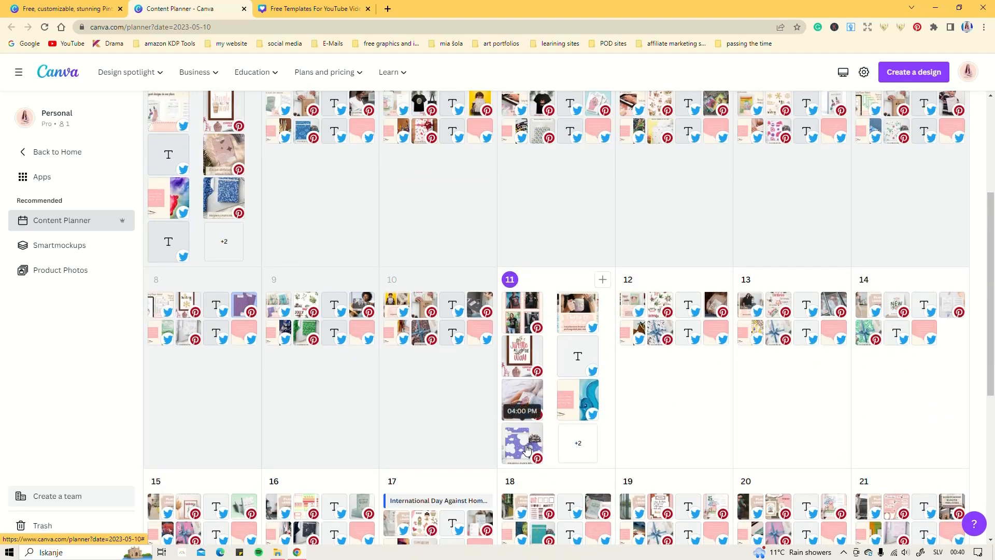
{"action": "left_click", "coordinate": [521, 320]}
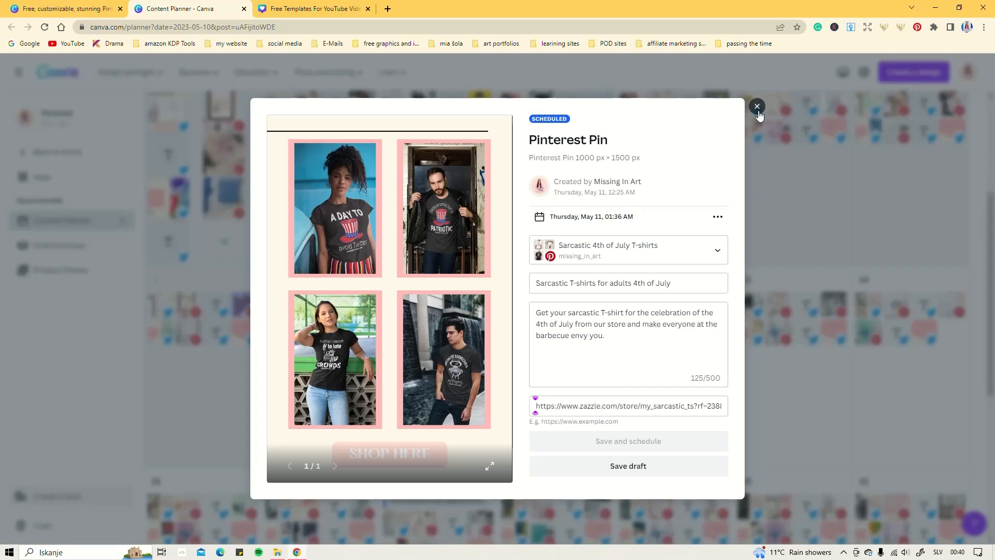
{"action": "left_click", "coordinate": [757, 108]}
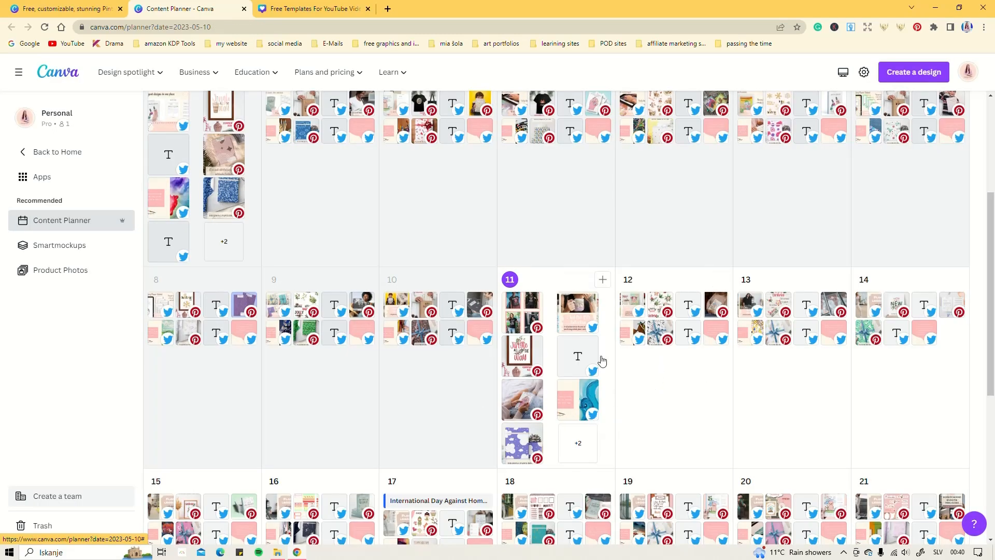
Examine the Wrapping Paper pin scheduled for May 12 and close its details.
{"action": "scroll", "coordinate": [685, 430], "scroll_direction": "down", "scroll_amount": 5}
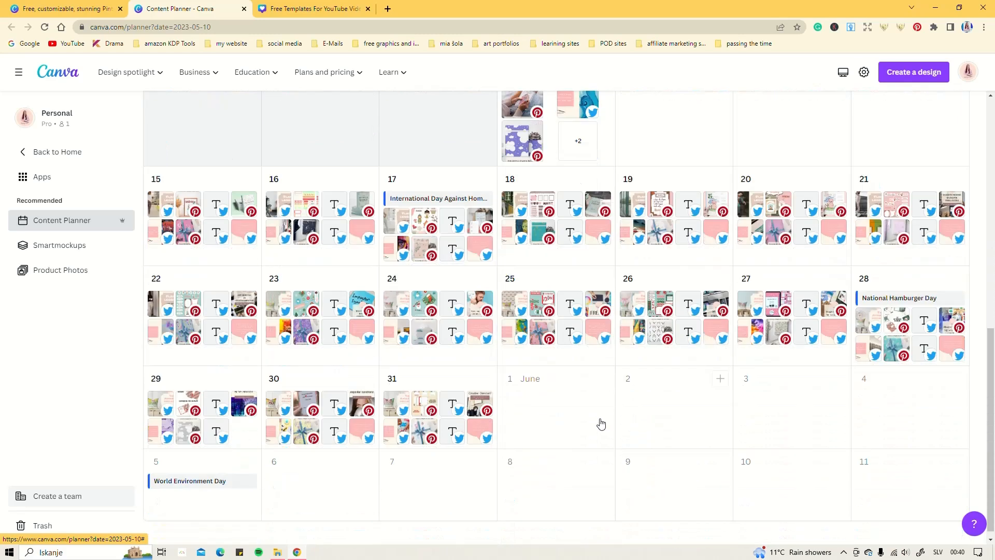
{"action": "scroll", "coordinate": [726, 278], "scroll_direction": "up", "scroll_amount": 4}
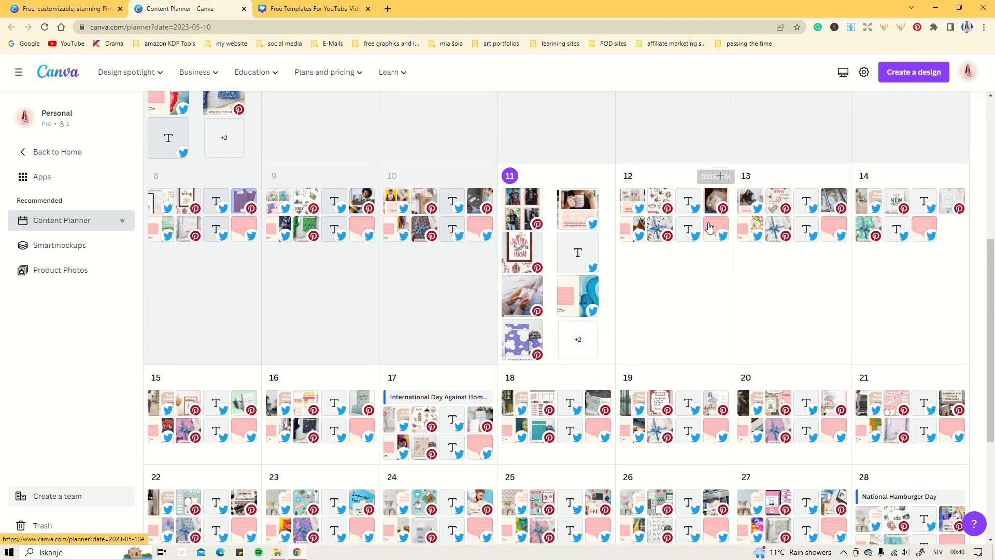
{"action": "left_click", "coordinate": [656, 228]}
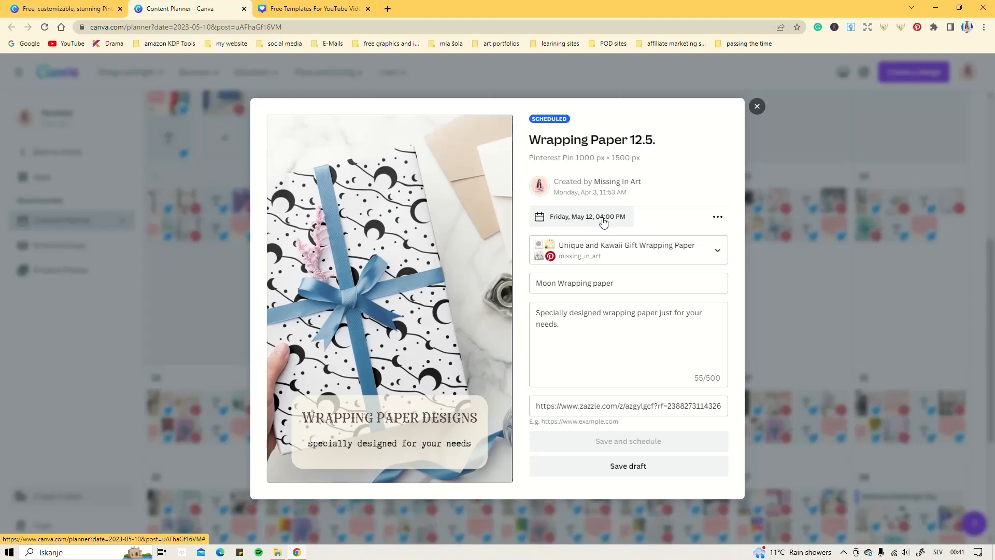
{"action": "left_click", "coordinate": [756, 108]}
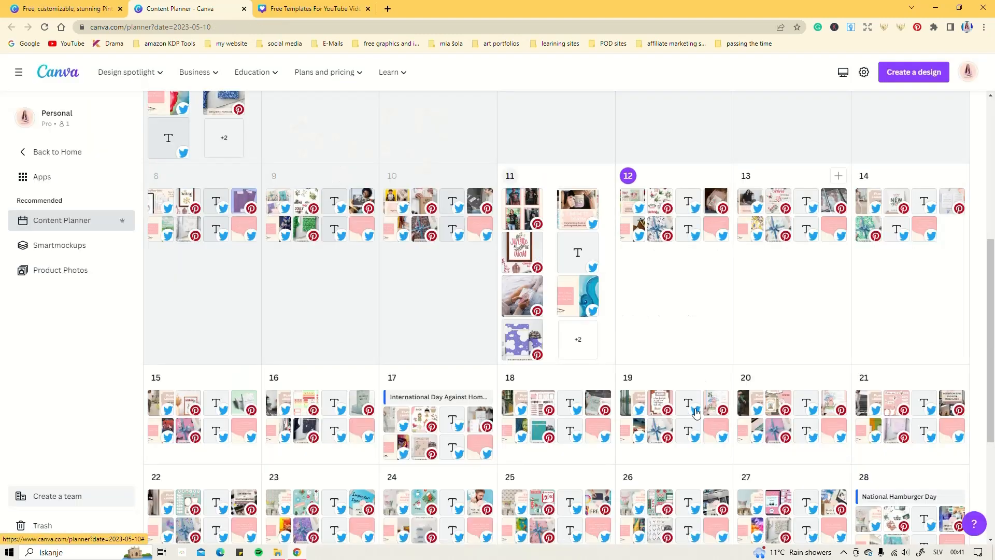
{"action": "scroll", "coordinate": [609, 360], "scroll_direction": "up", "scroll_amount": 6}
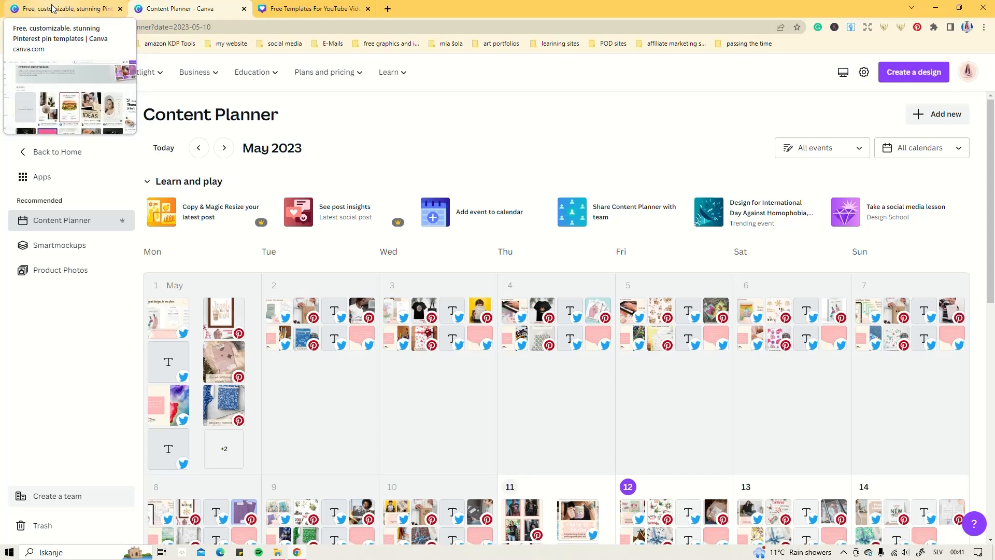
{"action": "scroll", "coordinate": [588, 332], "scroll_direction": "down", "scroll_amount": 4}
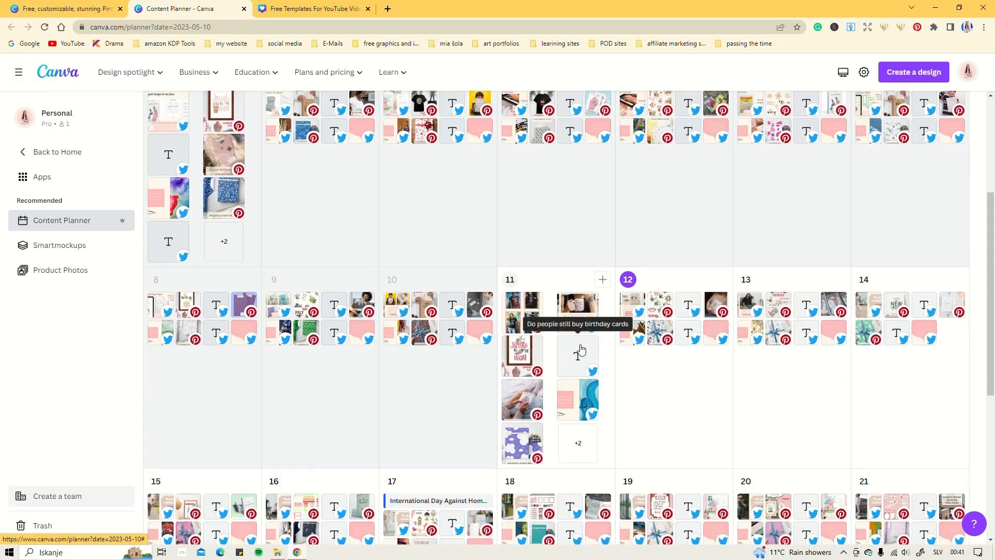
Create a blank Pinterest pin from the templates page and stretch a pink rectangle across the page's top edge as a full-width banner.
{"action": "left_click", "coordinate": [62, 11]}
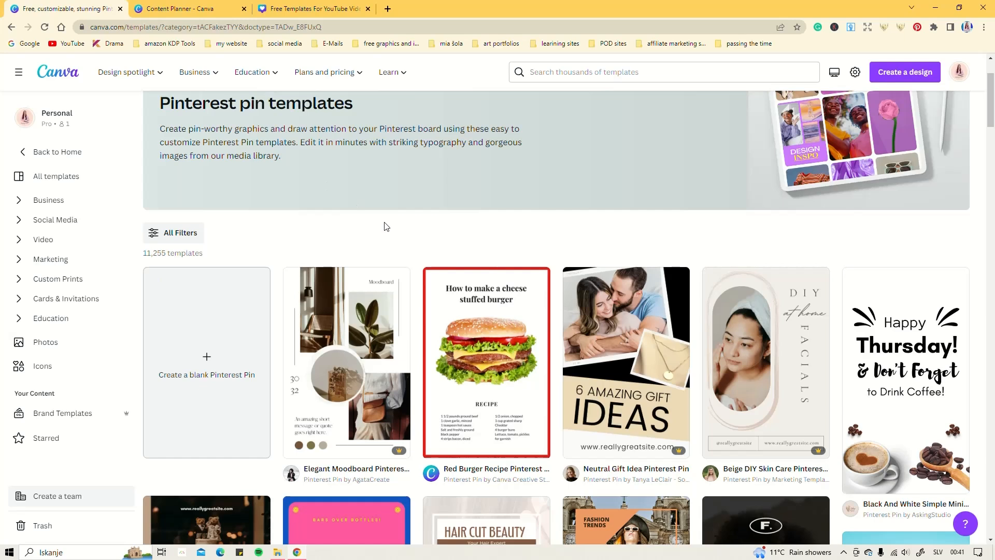
{"action": "left_click", "coordinate": [208, 365]}
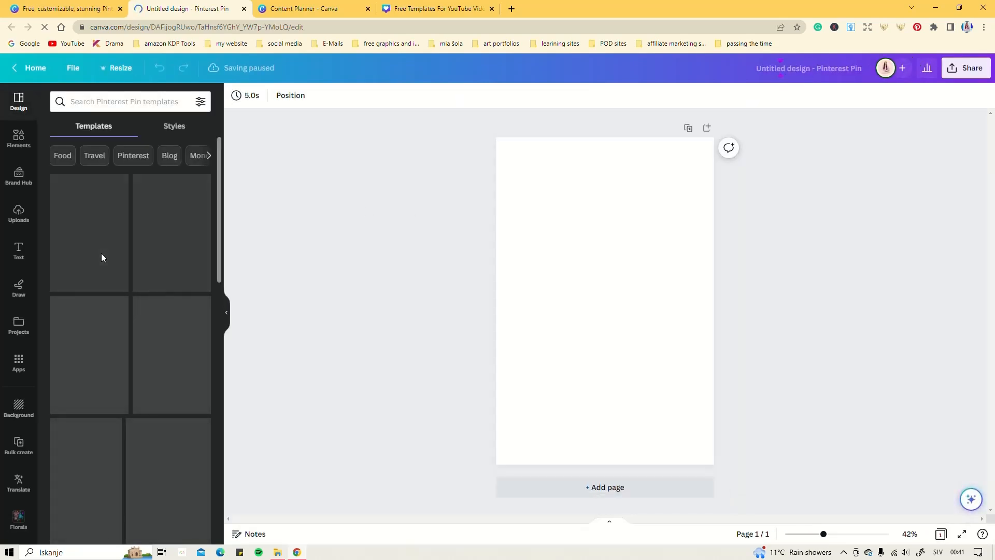
{"action": "left_click", "coordinate": [19, 138]}
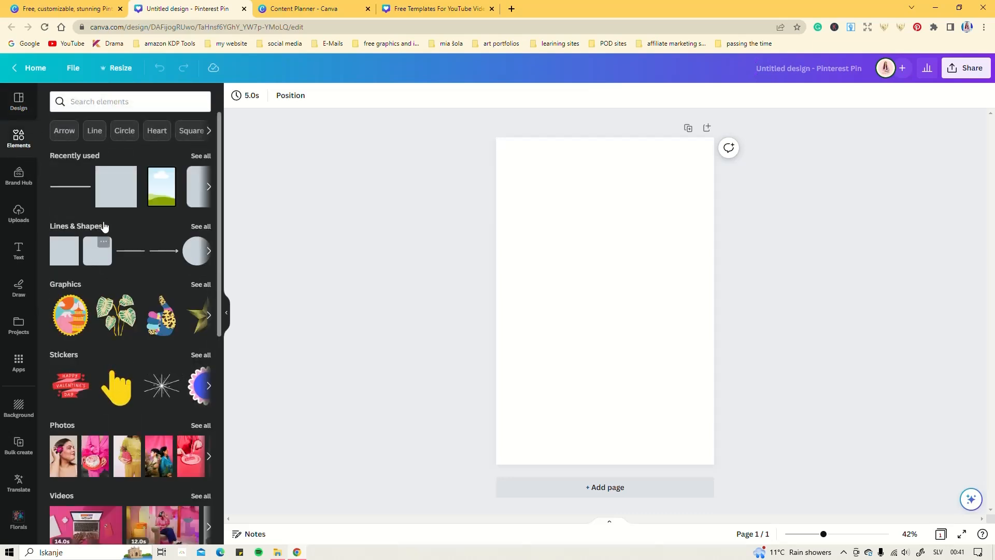
{"action": "left_click", "coordinate": [68, 243]}
{"action": "left_click_drag", "start_coordinate": [586, 287], "coordinate": [772, 203]}
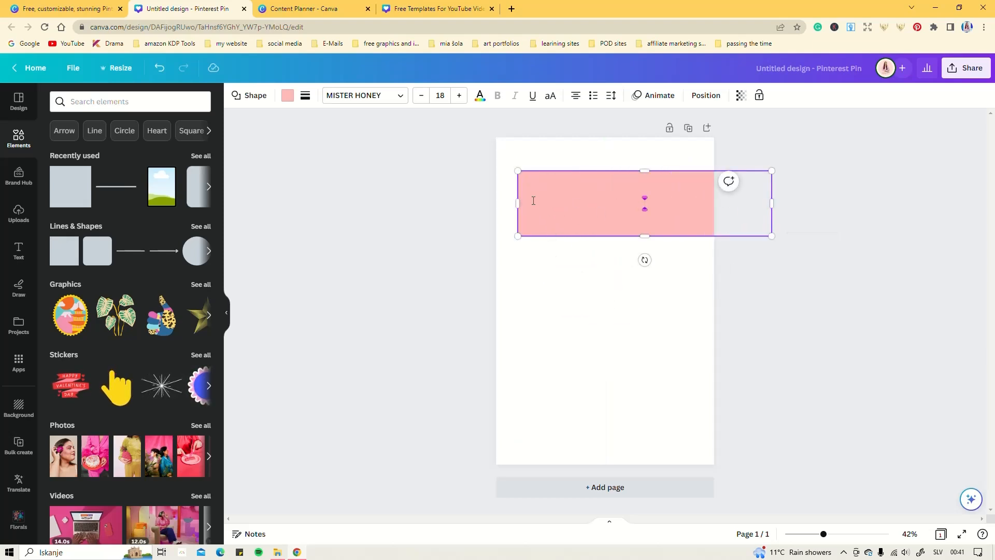
{"action": "left_click_drag", "start_coordinate": [517, 202], "coordinate": [473, 203]}
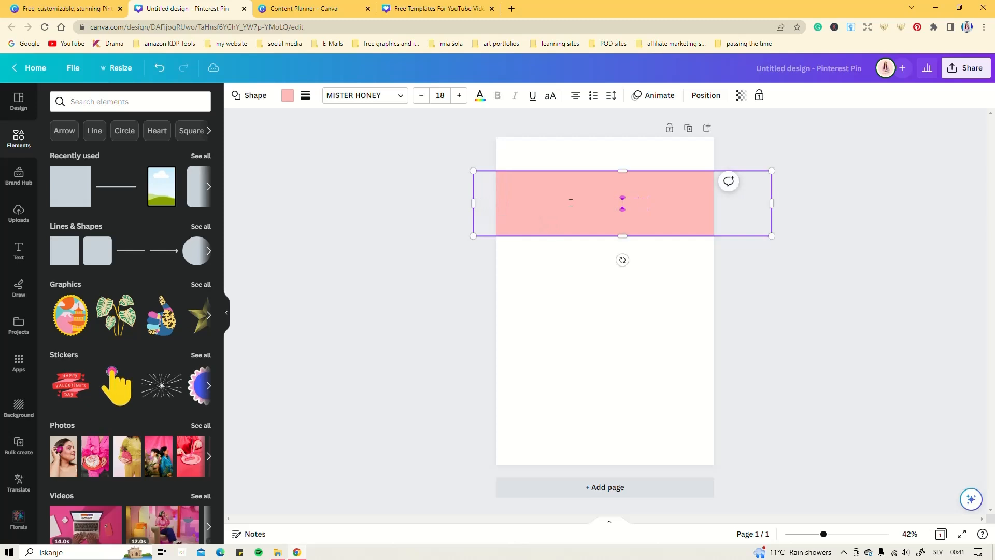
{"action": "left_click_drag", "start_coordinate": [560, 202], "coordinate": [551, 167]}
{"action": "left_click", "coordinate": [549, 163]}
Duplicate the pink banner and shrink the copy into a narrow bar centred along the page's bottom edge.
{"action": "left_click_drag", "start_coordinate": [599, 195], "coordinate": [575, 359]}
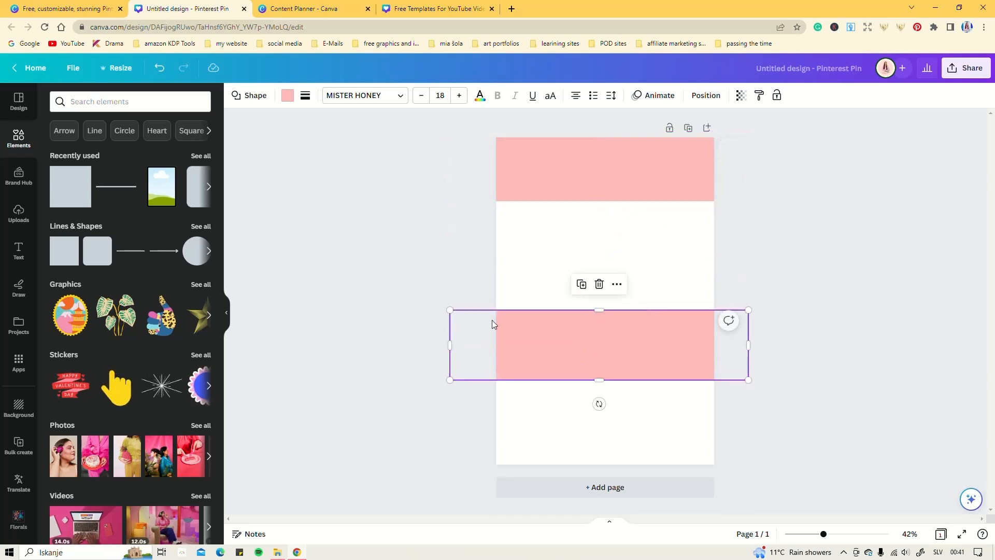
{"action": "left_click_drag", "start_coordinate": [450, 310], "coordinate": [556, 454]}
{"action": "left_click", "coordinate": [553, 335]}
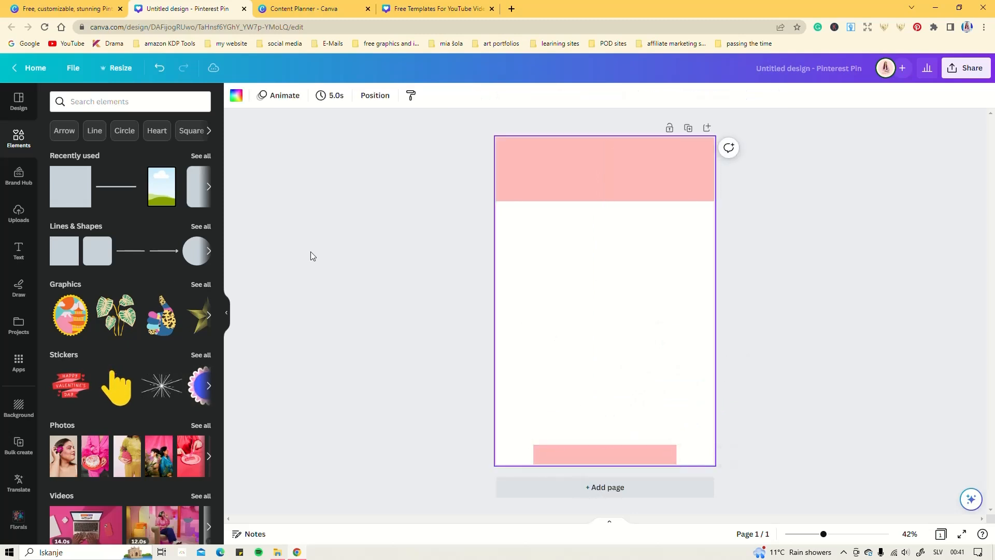
Fill the page behind the pink shapes with a single-photo grid and place a pink circle over the banner's lower edge.
{"action": "scroll", "coordinate": [85, 353], "scroll_direction": "down", "scroll_amount": 10}
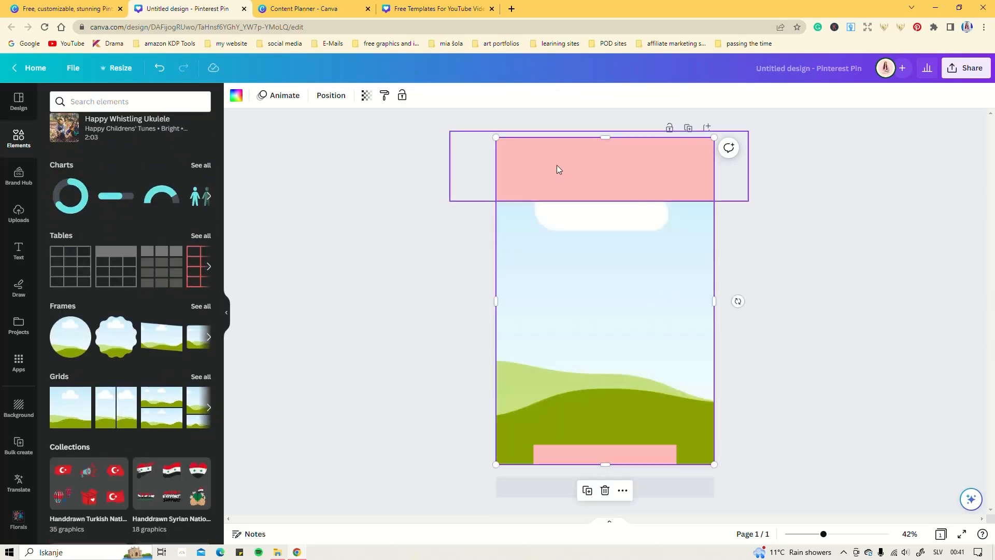
{"action": "scroll", "coordinate": [87, 303], "scroll_direction": "up", "scroll_amount": 10}
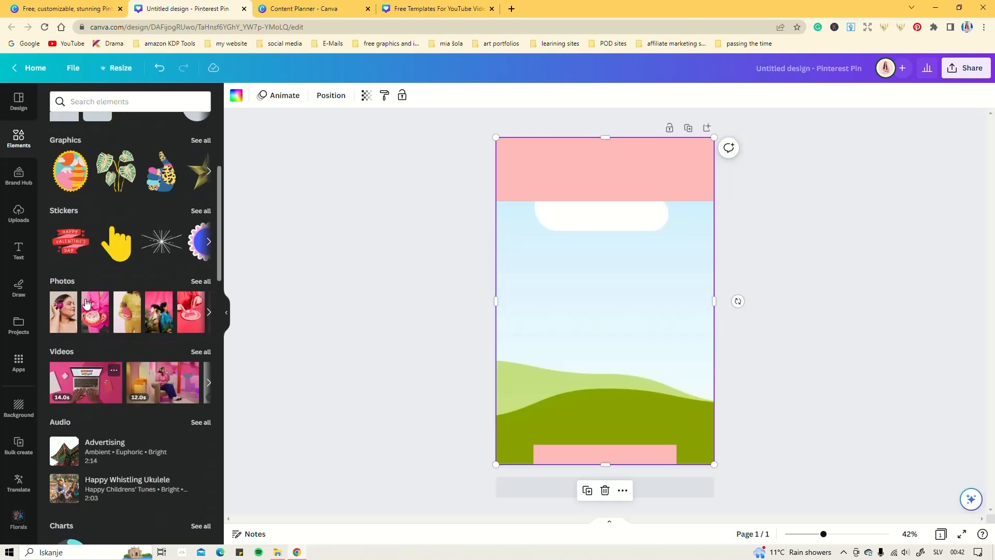
{"action": "scroll", "coordinate": [87, 303], "scroll_direction": "up", "scroll_amount": 1}
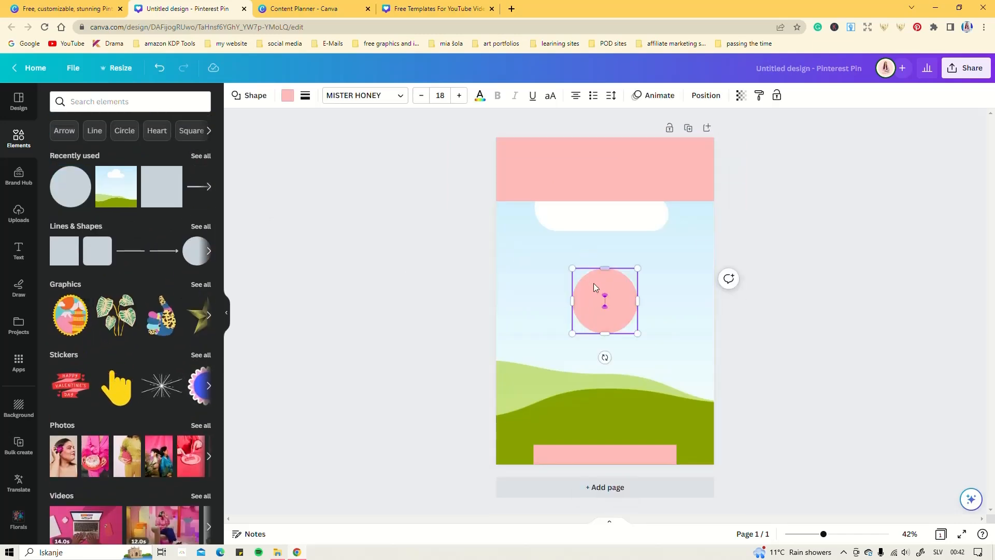
{"action": "left_click_drag", "start_coordinate": [614, 273], "coordinate": [618, 177]}
{"action": "left_click", "coordinate": [673, 276]}
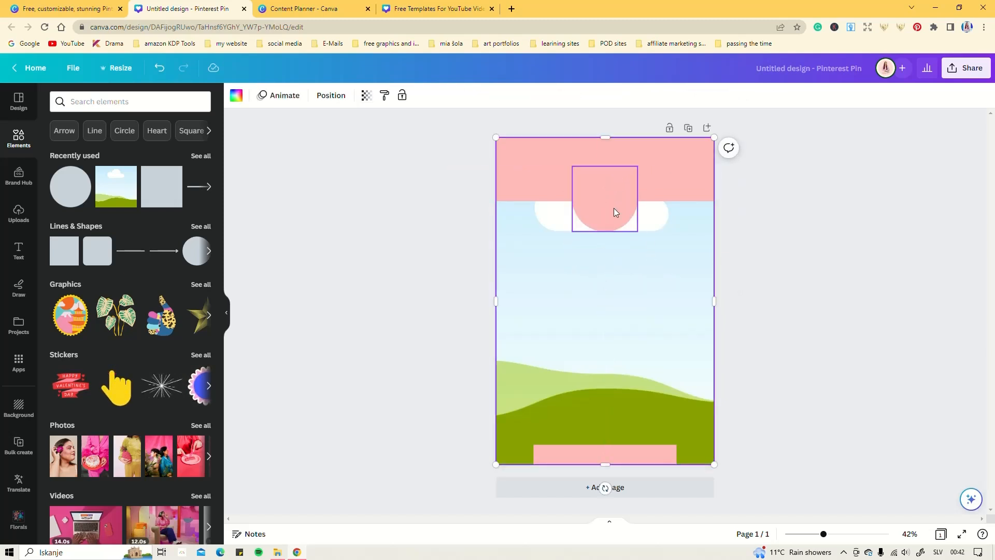
Enlarge the circle over the banner and recolour it cream from the brand palette.
{"action": "left_click", "coordinate": [615, 209]}
{"action": "left_click_drag", "start_coordinate": [638, 233], "coordinate": [621, 218]}
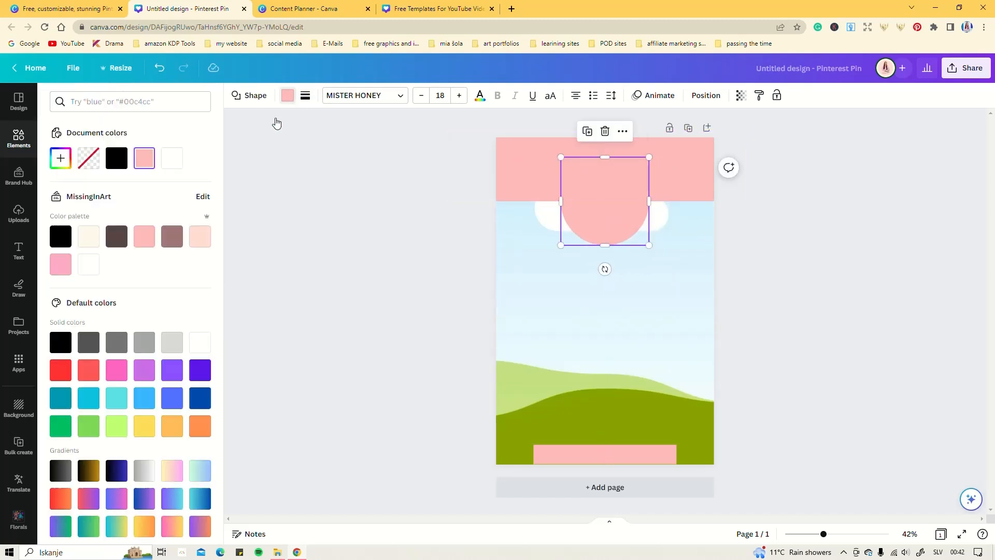
{"action": "left_click", "coordinate": [87, 246]}
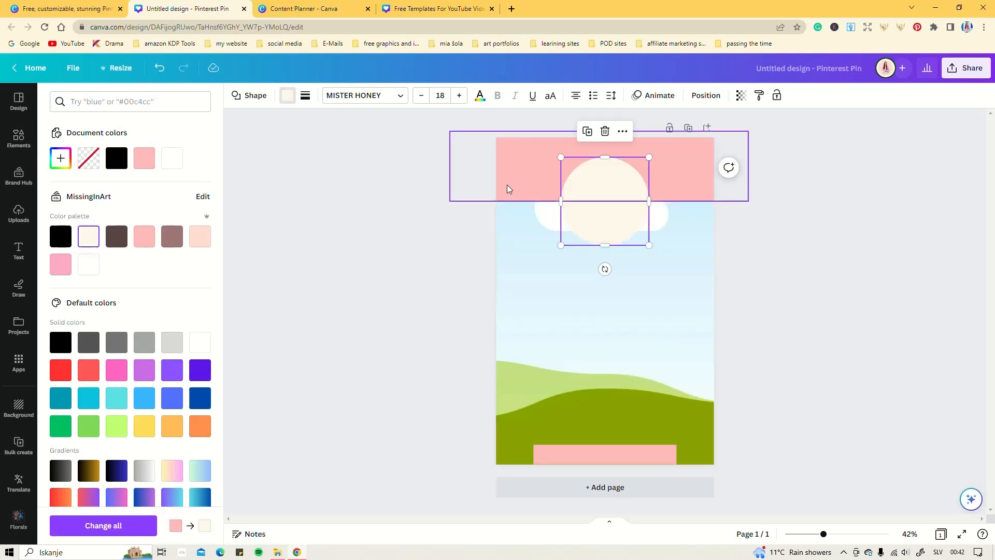
{"action": "left_click", "coordinate": [519, 174]}
{"action": "left_click", "coordinate": [393, 328]}
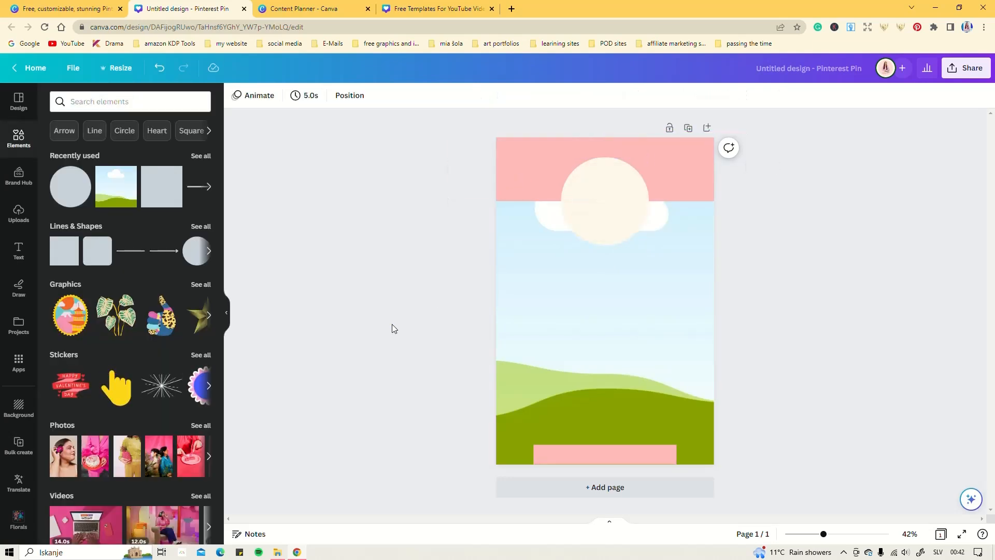
Add a size 35.5 text box reading "BEST SARCASTIC T-SHIRT DESIGNS" and widen it so the text fits on one line.
{"action": "left_click", "coordinate": [18, 254]}
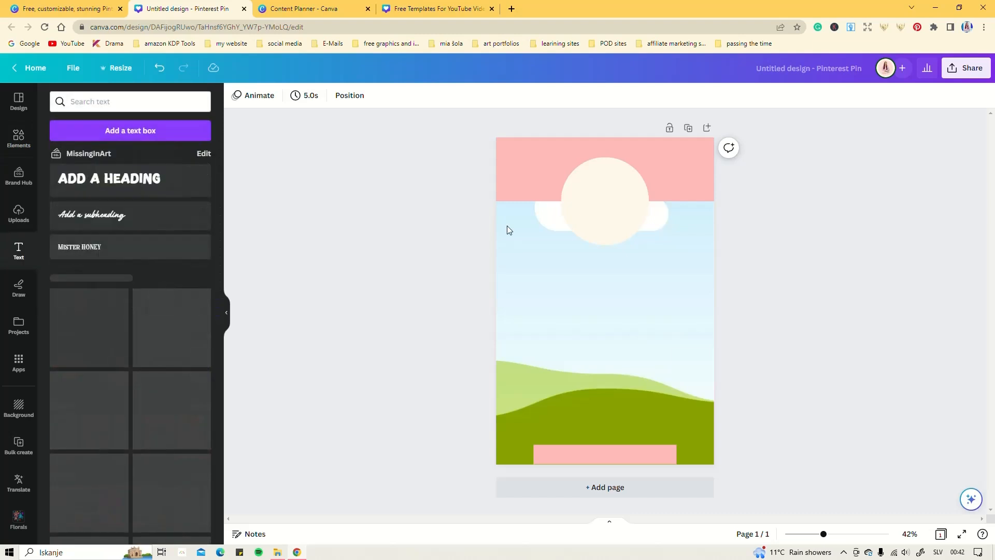
{"action": "left_click", "coordinate": [139, 138]}
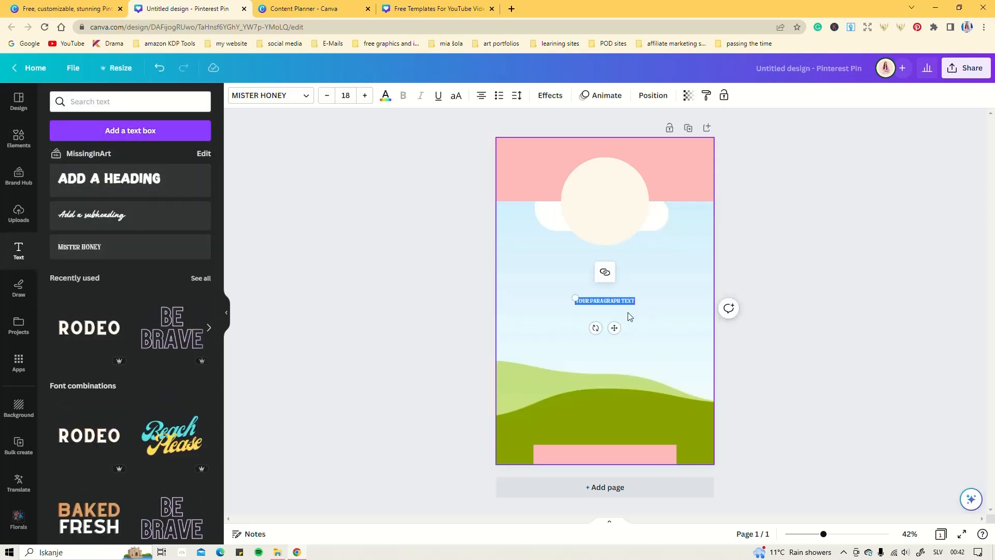
{"action": "left_click_drag", "start_coordinate": [576, 302], "coordinate": [518, 292]}
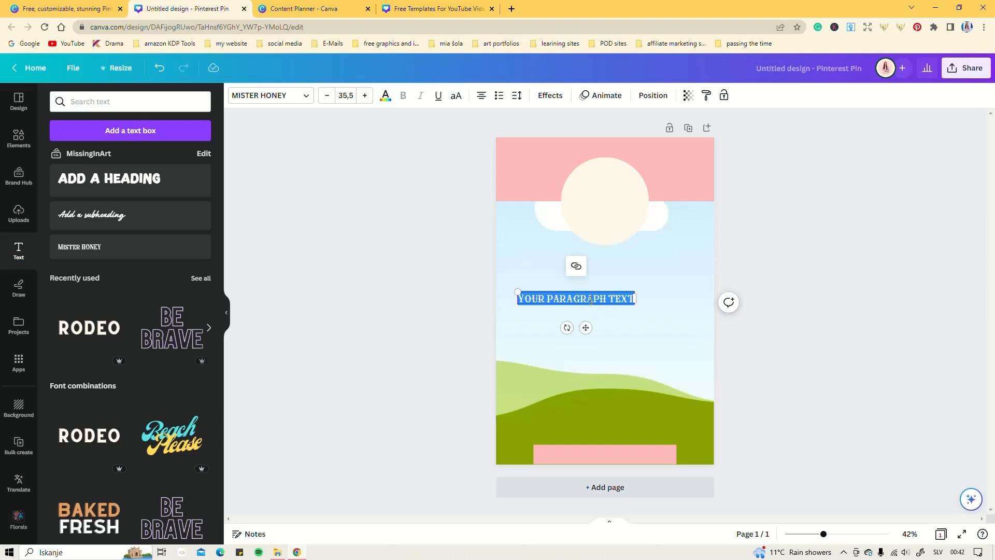
{"action": "type", "text": "BEST SARCSA"}
{"action": "key", "text": "BackSpace"}
{"action": "key", "text": "BackSpace"}
{"action": "type", "text": "ASTIC"}
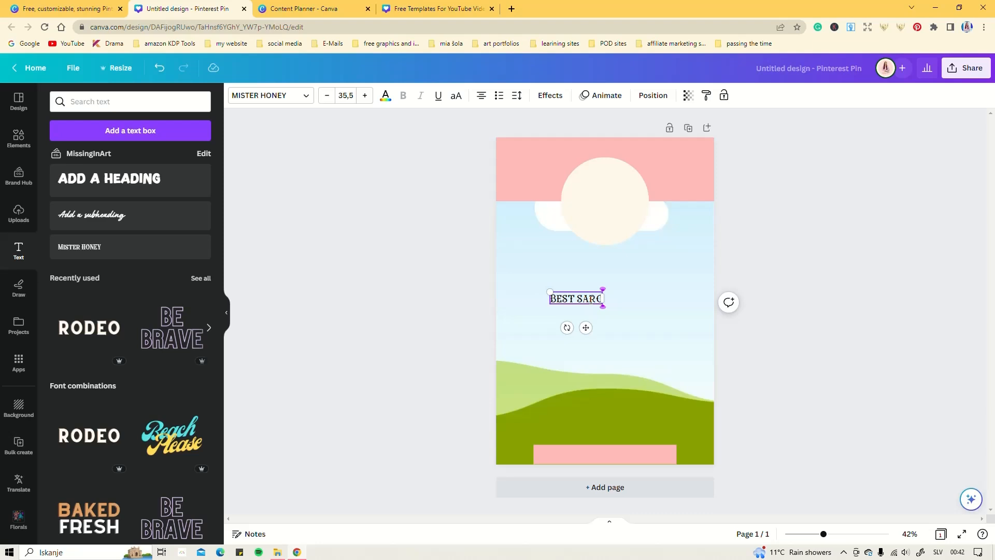
{"action": "type", "text": " T"}
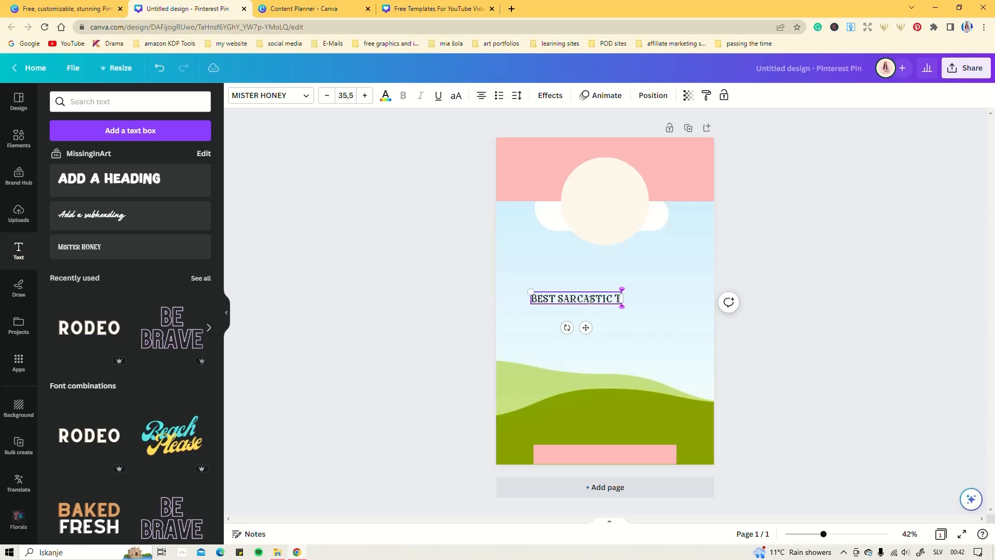
{"action": "type", "text": "-SHIRT DESIGNS"}
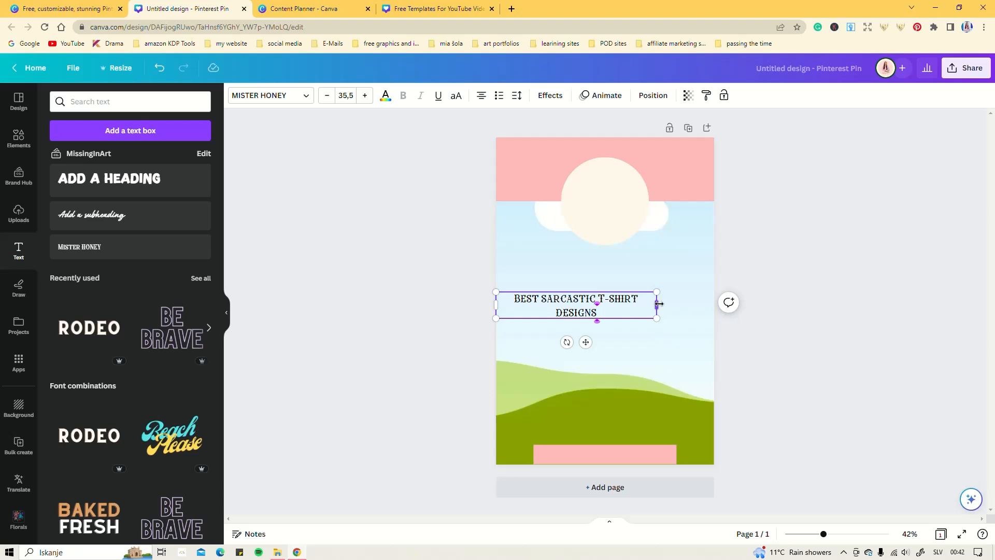
{"action": "left_click_drag", "start_coordinate": [659, 304], "coordinate": [688, 299]}
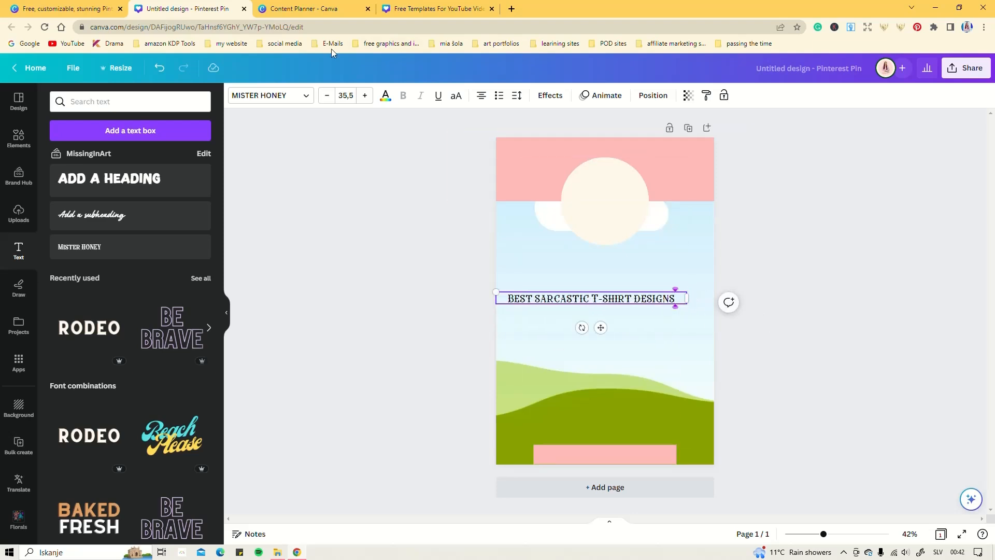
Set the "Best sarcastic T-shirt designs" text to the Hatton Bold font and apply the Curve shape effect.
{"action": "left_click", "coordinate": [306, 95]}
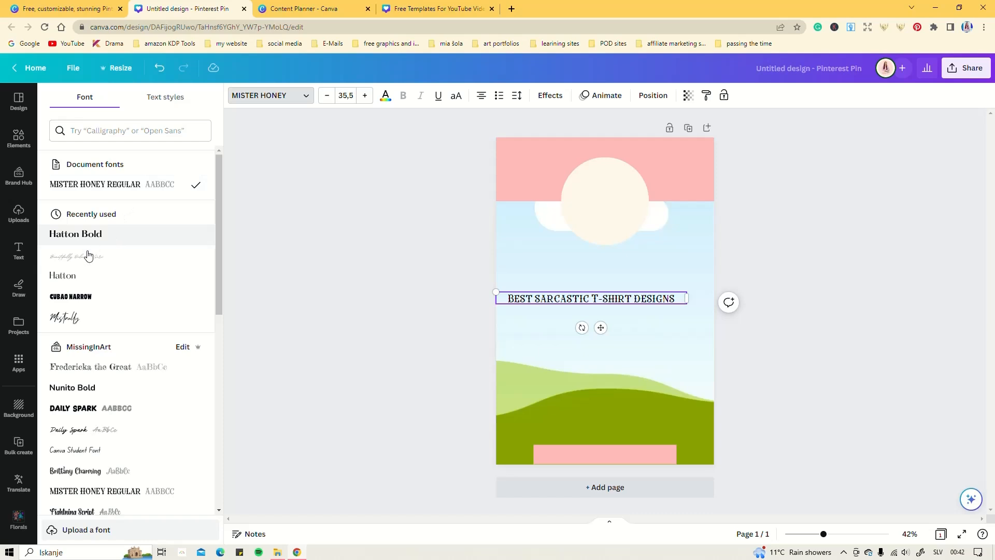
{"action": "left_click", "coordinate": [94, 236]}
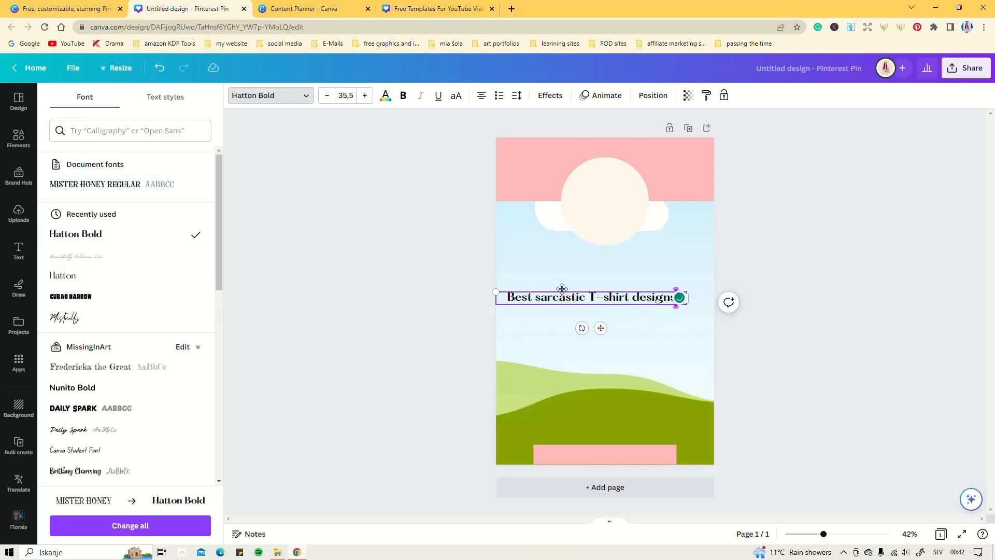
{"action": "left_click", "coordinate": [553, 99]}
{"action": "left_click", "coordinate": [134, 461]}
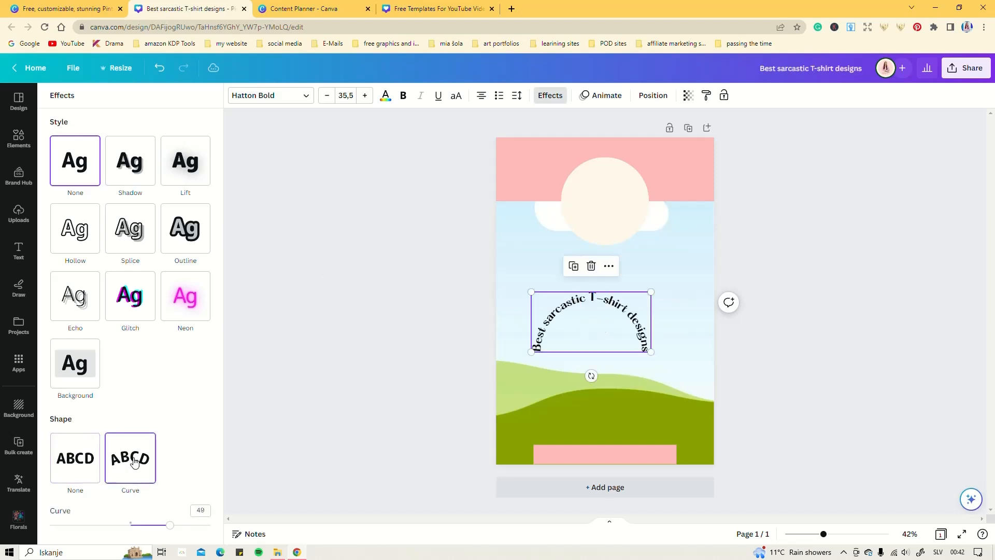
Arch the curved title over the top of the cream circle and add a narrow text box just below the circle.
{"action": "left_click_drag", "start_coordinate": [623, 322], "coordinate": [640, 171]}
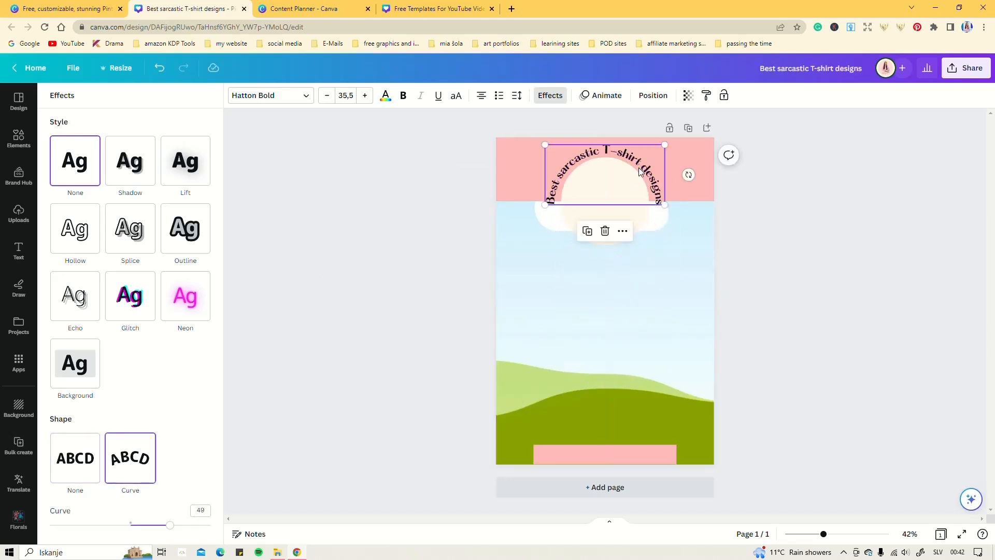
{"action": "left_click", "coordinate": [761, 255]}
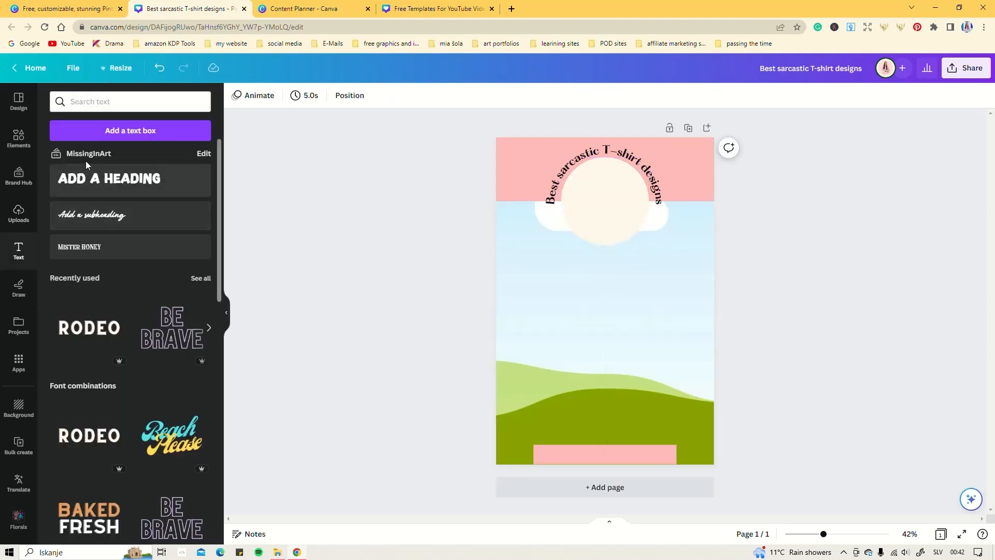
{"action": "left_click", "coordinate": [128, 132]}
{"action": "left_click_drag", "start_coordinate": [577, 296], "coordinate": [514, 292]}
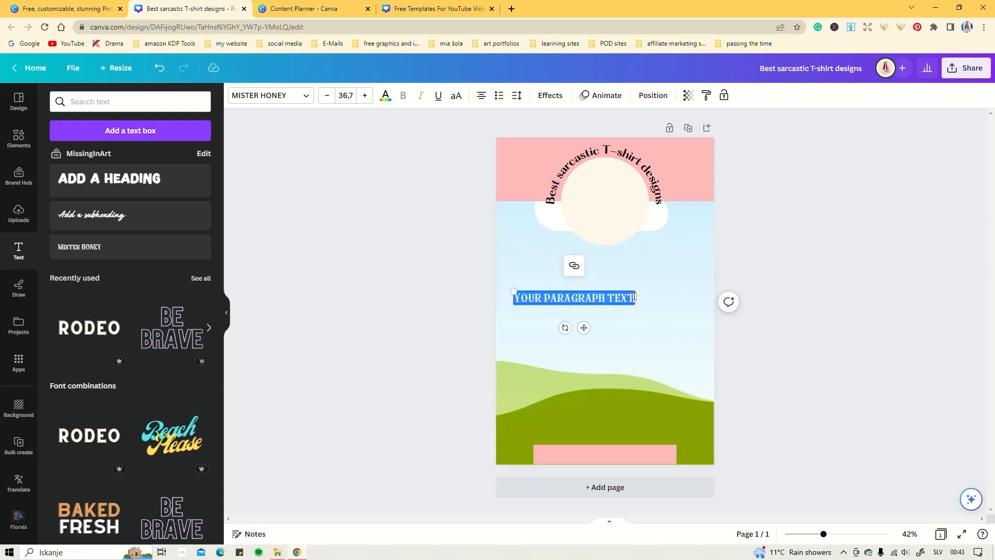
{"action": "left_click_drag", "start_coordinate": [624, 296], "coordinate": [597, 285]}
{"action": "left_click", "coordinate": [551, 320]}
Replace the new text box's placeholder with "10 AMAZING DESIGNS".
{"action": "double_click", "coordinate": [597, 278]}
{"action": "key", "text": "BackSpace"}
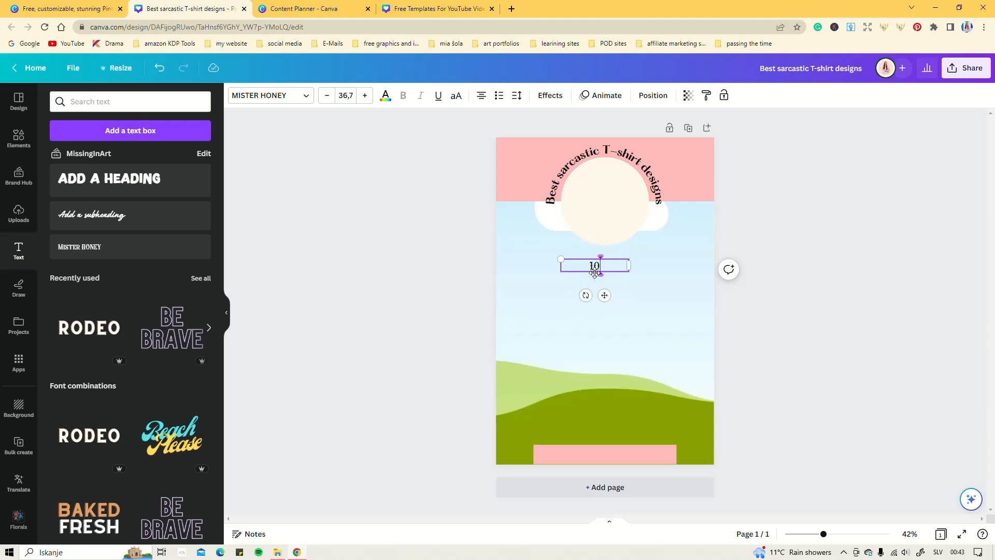
{"action": "type", "text": "10 DIFFER"}
{"action": "key", "text": "BackSpace"}
{"action": "key", "text": "BackSpace"}
{"action": "key", "text": "BackSpace"}
{"action": "key", "text": "BackSpace"}
{"action": "key", "text": "BackSpace"}
{"action": "type", "text": "MAZIN D"}
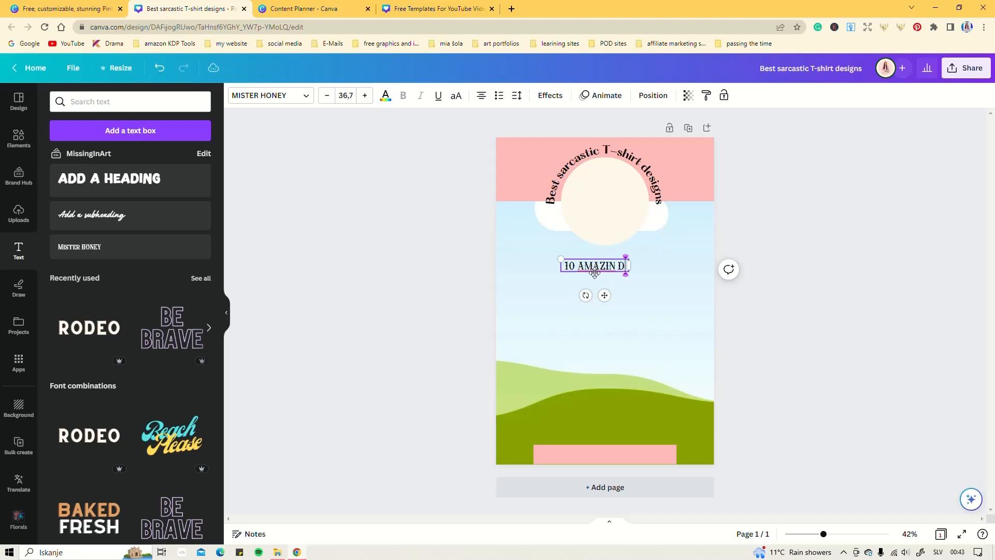
{"action": "type", "text": "ESIGNS"}
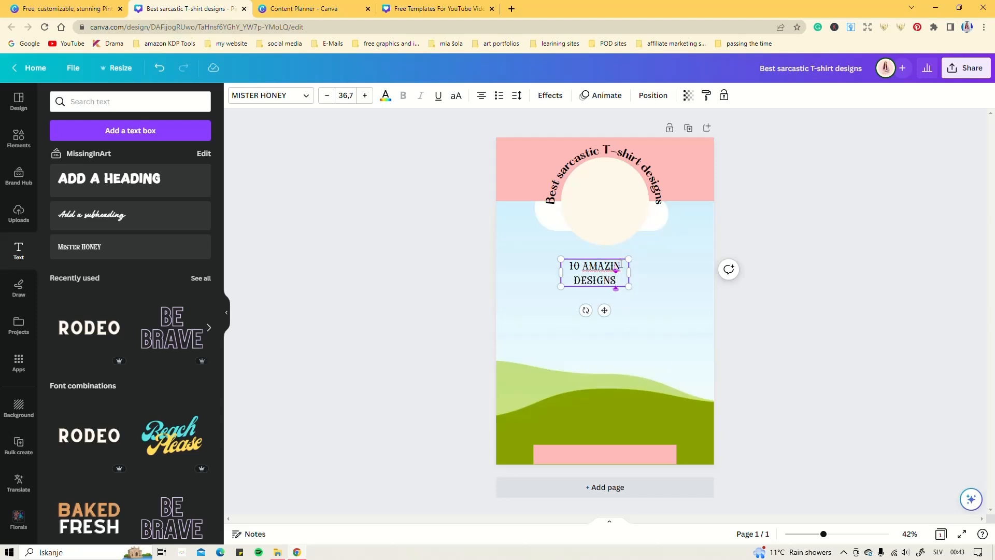
{"action": "type", "text": "G"}
{"action": "left_click", "coordinate": [660, 289]}
Set the "10 amazing designs" text to the Hatton font, enlarge it to size 52.5 and place it inside the cream circle.
{"action": "left_click", "coordinate": [595, 280]}
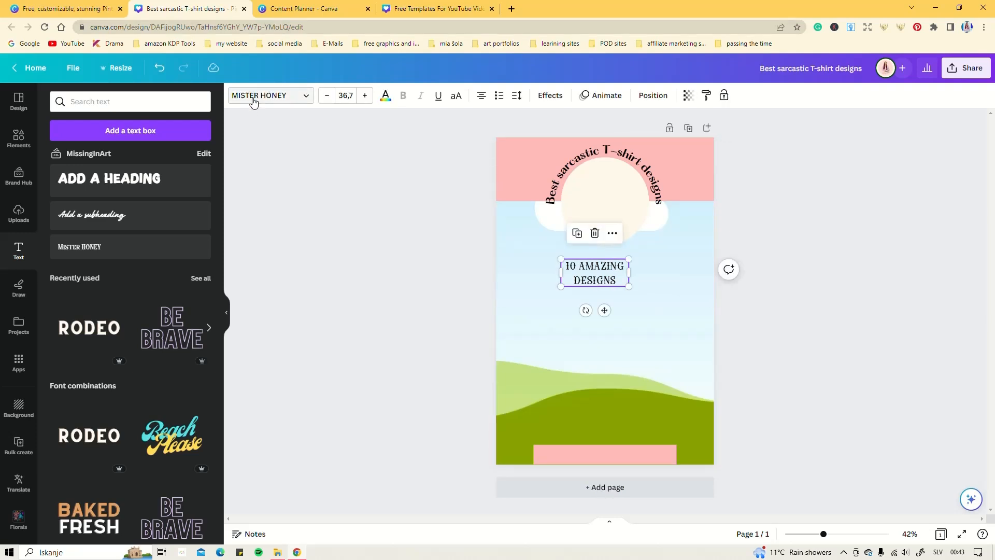
{"action": "left_click", "coordinate": [295, 96]}
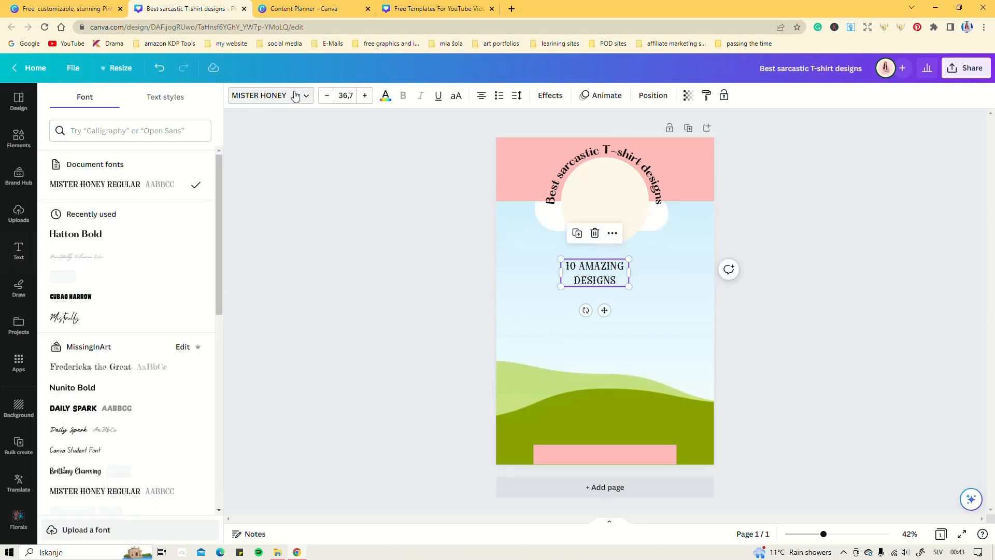
{"action": "left_click", "coordinate": [73, 285]}
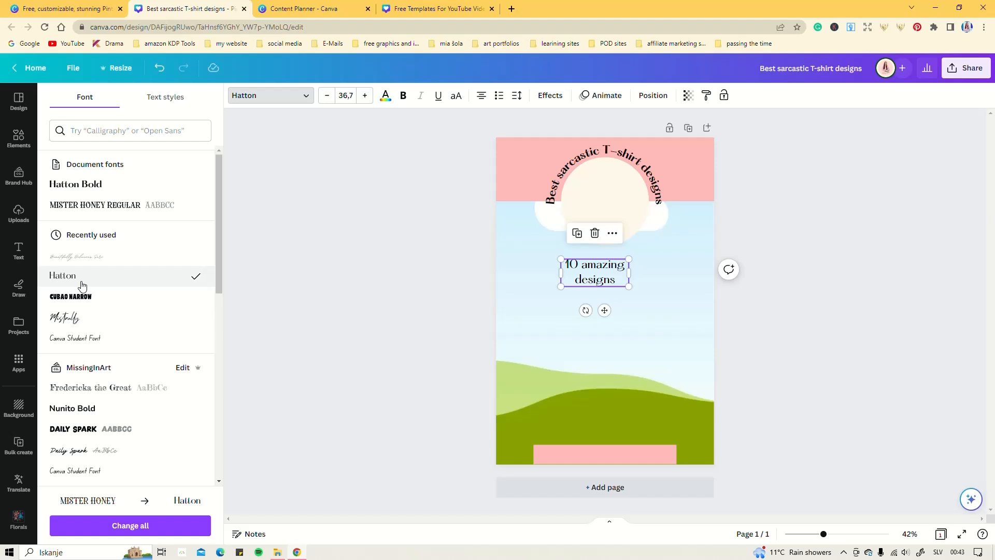
{"action": "left_click_drag", "start_coordinate": [629, 274], "coordinate": [635, 323]}
{"action": "left_click_drag", "start_coordinate": [612, 291], "coordinate": [620, 204]}
{"action": "left_click", "coordinate": [661, 268]}
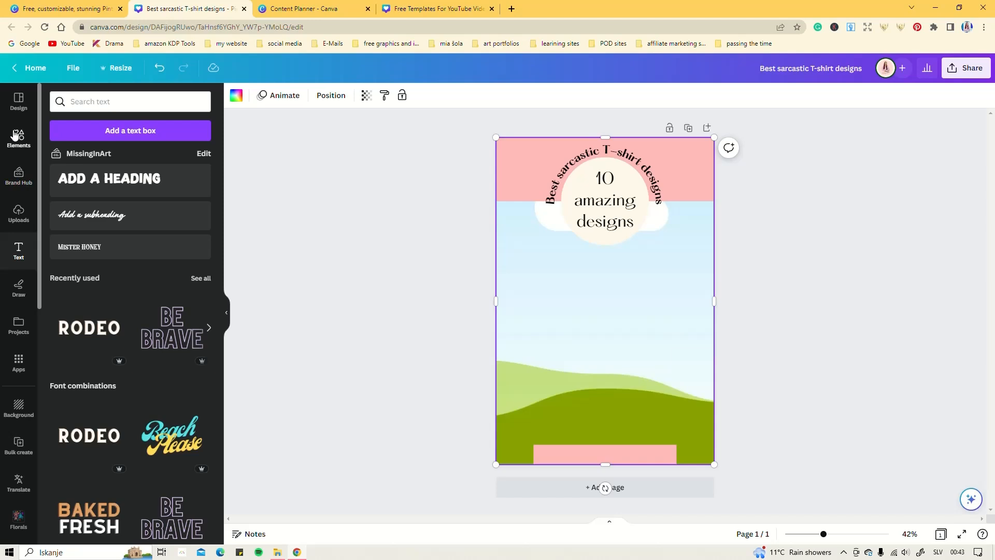
Fill the page grid with the photo of the couple in 'Murica T-shirts by the blue van from the "sarcastic T-shirts" folder.
{"action": "scroll", "coordinate": [16, 446], "scroll_direction": "down", "scroll_amount": 8}
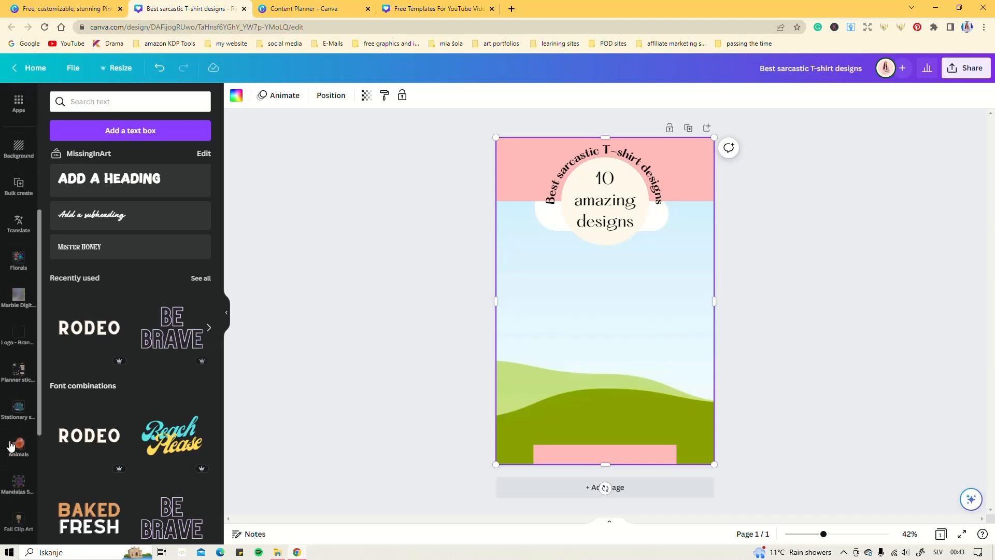
{"action": "left_click", "coordinate": [17, 495]}
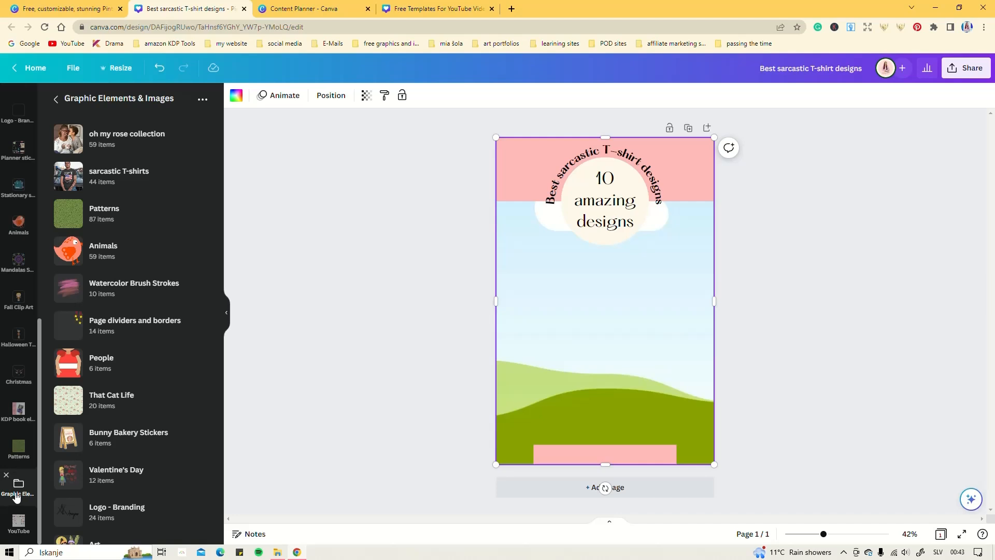
{"action": "left_click", "coordinate": [115, 176]}
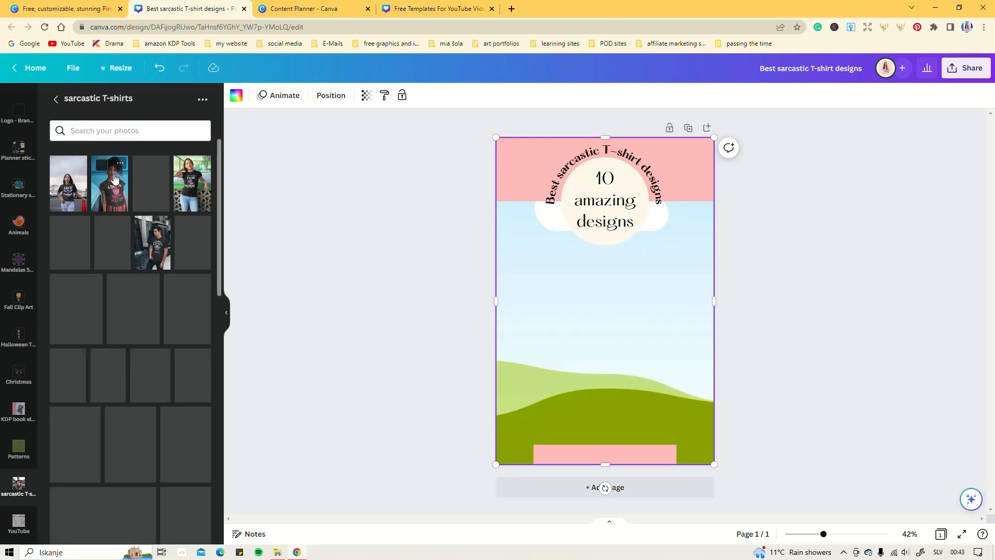
{"action": "scroll", "coordinate": [137, 341], "scroll_direction": "down", "scroll_amount": 10}
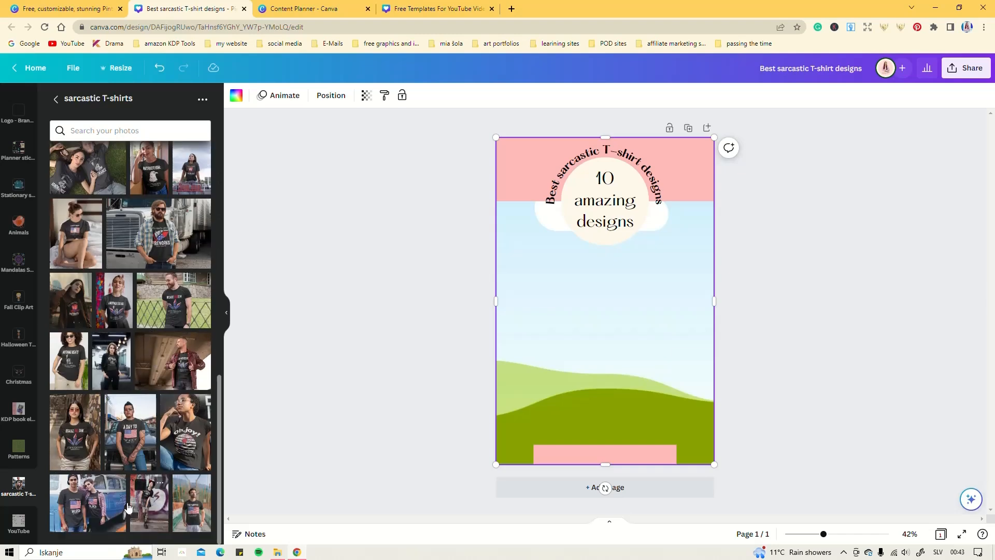
{"action": "left_click", "coordinate": [82, 516]}
{"action": "left_click_drag", "start_coordinate": [631, 290], "coordinate": [631, 301]}
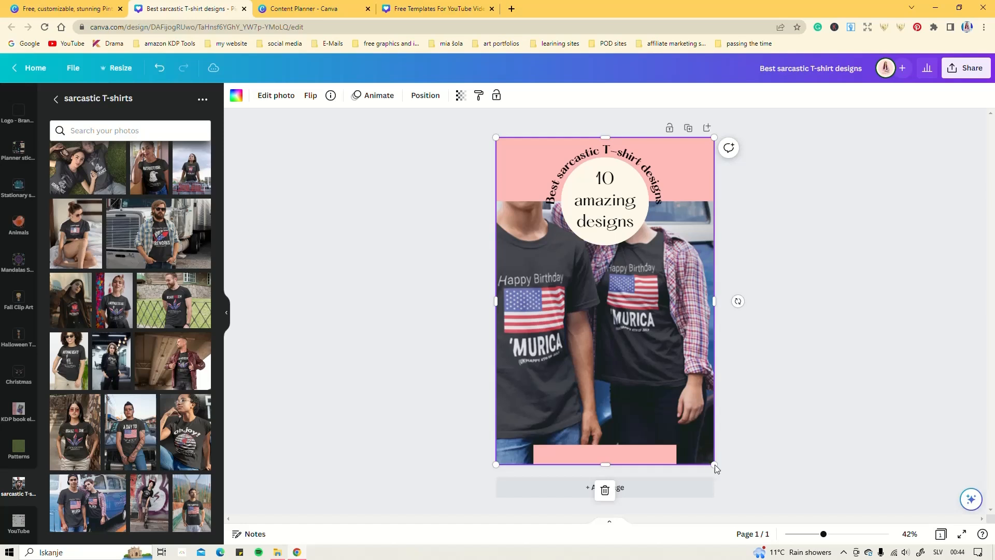
Enlarge the couple photo within its grid and reposition the crop so both people and shirts are in frame.
{"action": "double_click", "coordinate": [621, 317]}
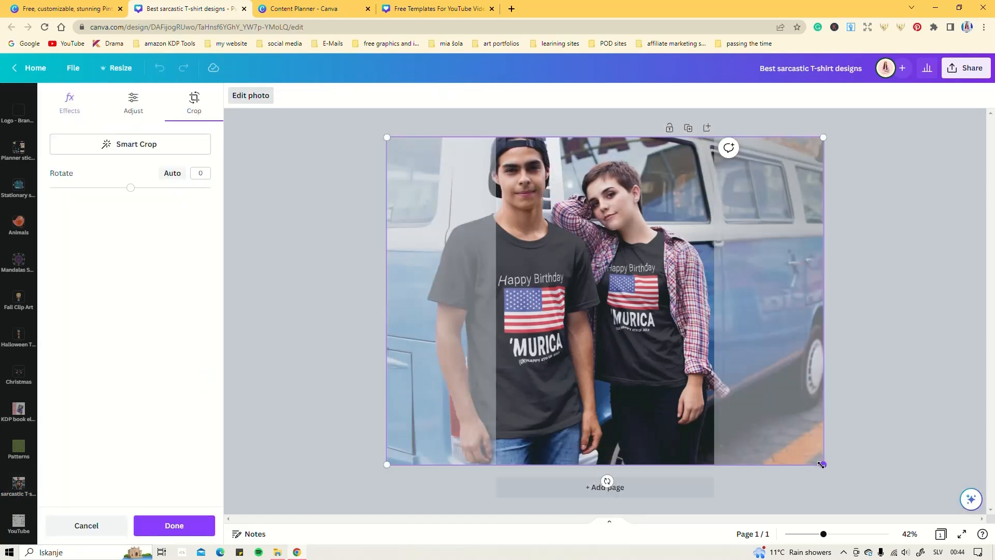
{"action": "left_click_drag", "start_coordinate": [824, 463], "coordinate": [927, 541]}
{"action": "left_click_drag", "start_coordinate": [645, 294], "coordinate": [655, 322]}
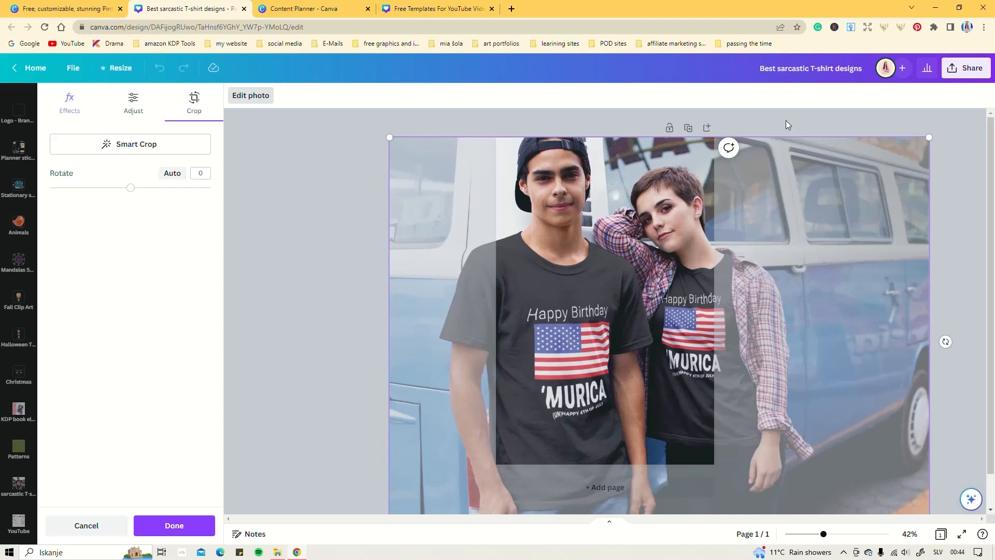
{"action": "left_click_drag", "start_coordinate": [638, 308], "coordinate": [581, 357]}
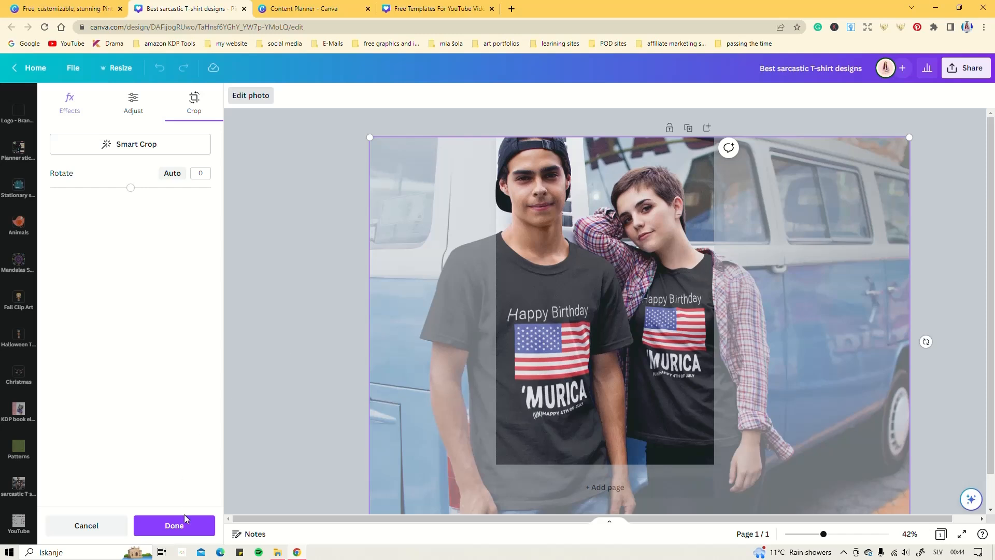
{"action": "left_click", "coordinate": [173, 526]}
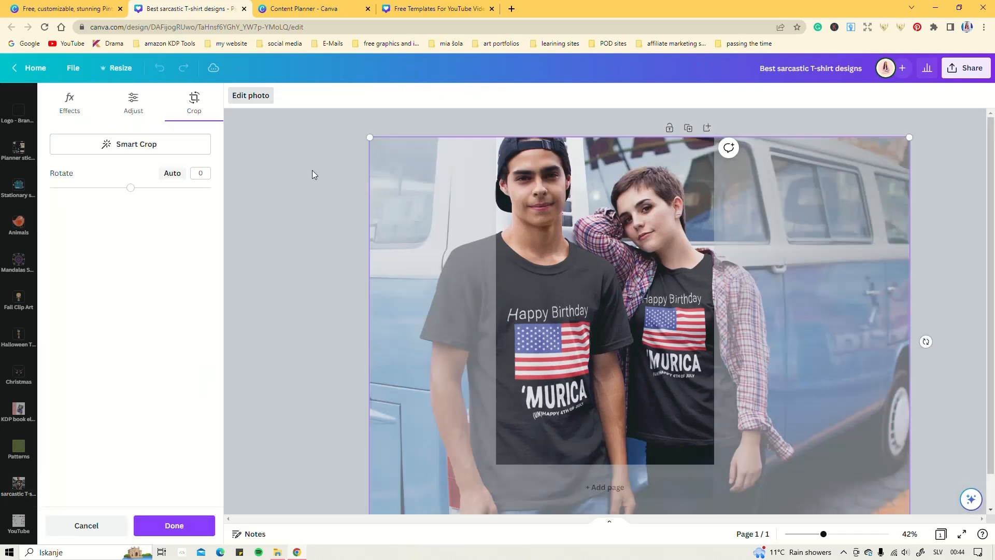
{"action": "left_click", "coordinate": [271, 244]}
Lower the photo grid's upper edge to just above the pink banner's lower edge.
{"action": "left_click", "coordinate": [646, 292]}
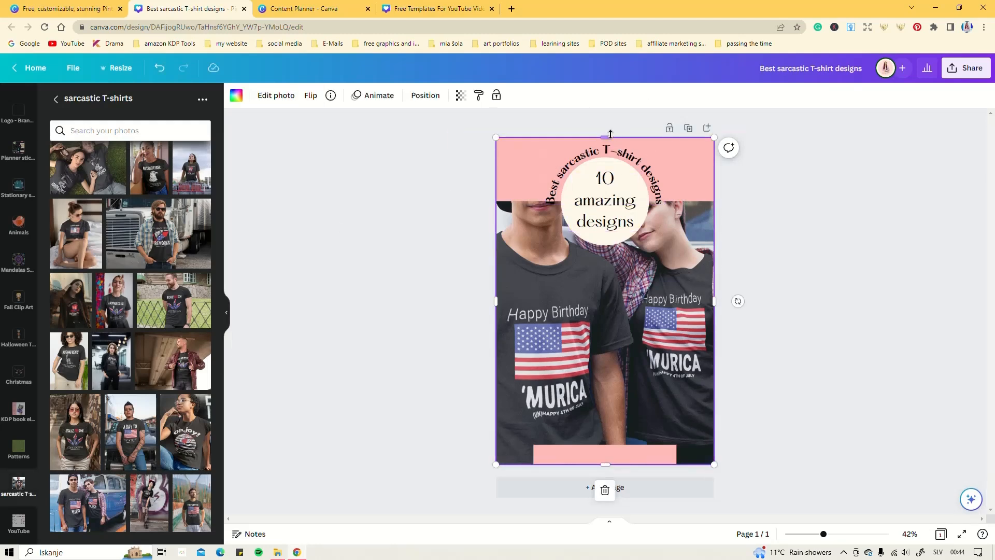
{"action": "left_click_drag", "start_coordinate": [605, 138], "coordinate": [602, 192]}
{"action": "left_click", "coordinate": [813, 264]}
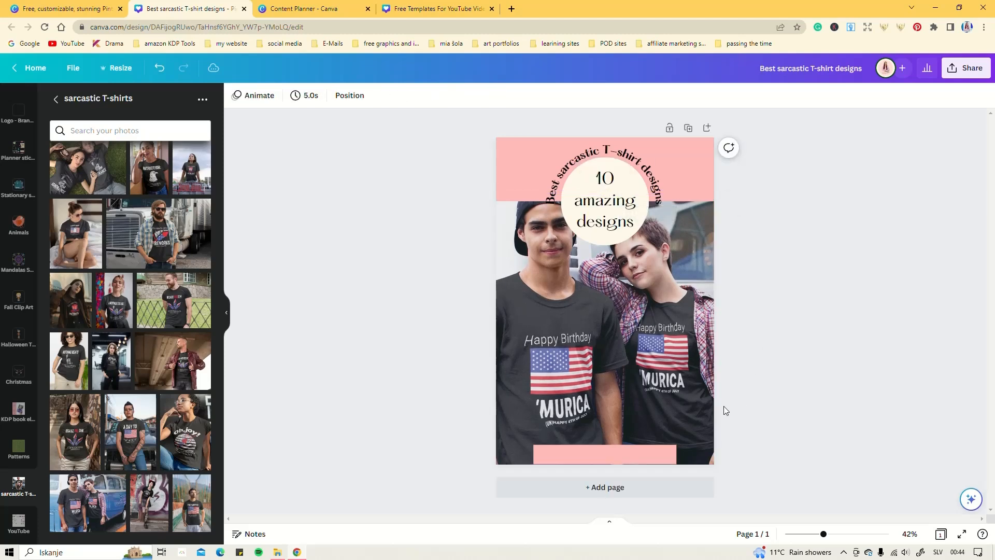
Place a copy of the "10 amazing designs" text above the lower pink bar and change it to "Happy 4th of July" on one line.
{"action": "left_click", "coordinate": [604, 213]}
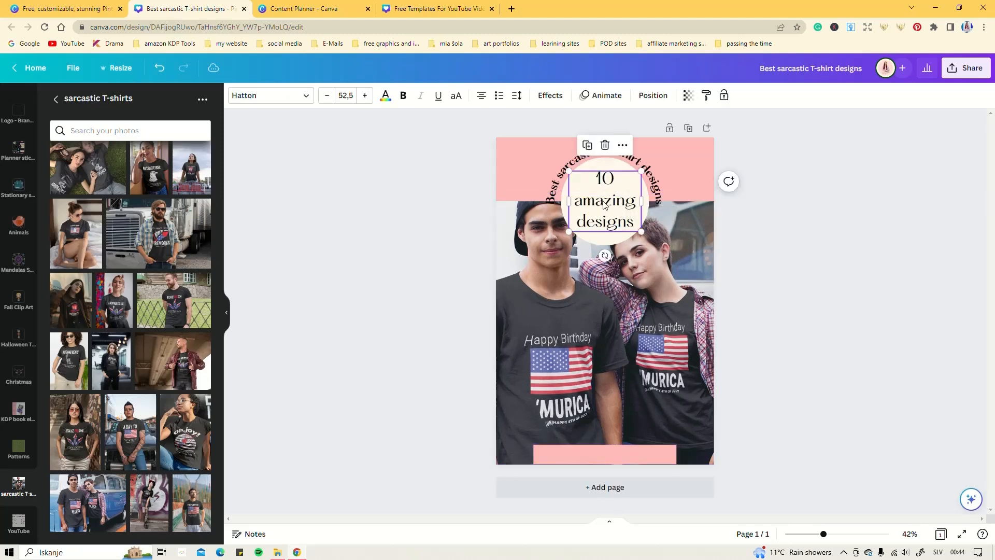
{"action": "left_click_drag", "start_coordinate": [604, 205], "coordinate": [522, 414]}
{"action": "left_click_drag", "start_coordinate": [642, 415], "coordinate": [663, 437]}
{"action": "double_click", "coordinate": [610, 432]}
{"action": "type", "text": "Happy"}
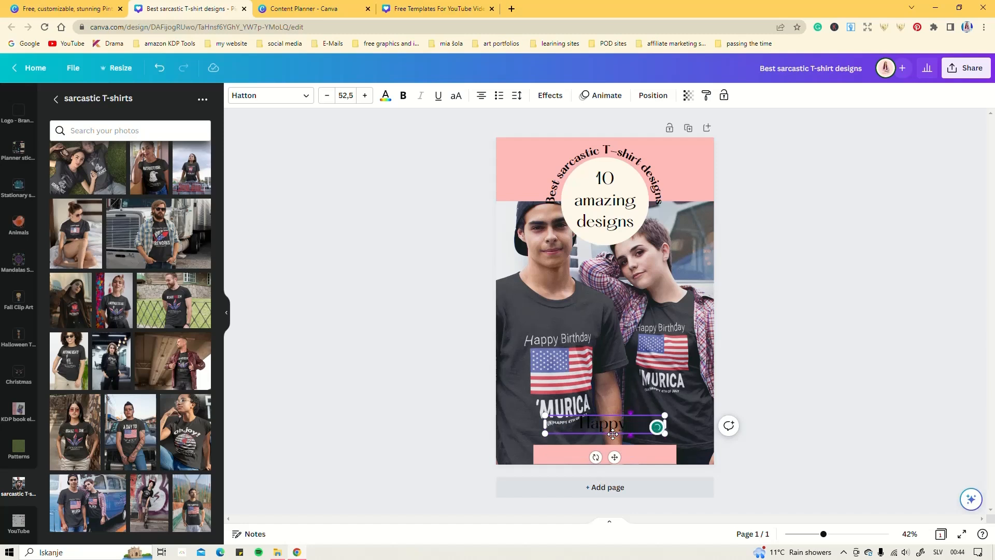
{"action": "type", "text": " 4th of Jully"}
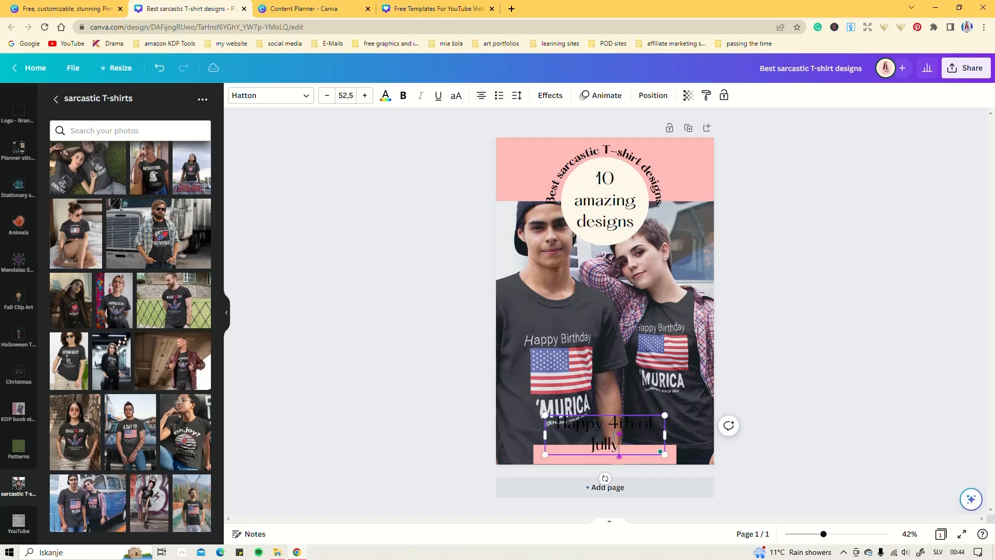
{"action": "left_click_drag", "start_coordinate": [667, 436], "coordinate": [685, 435]}
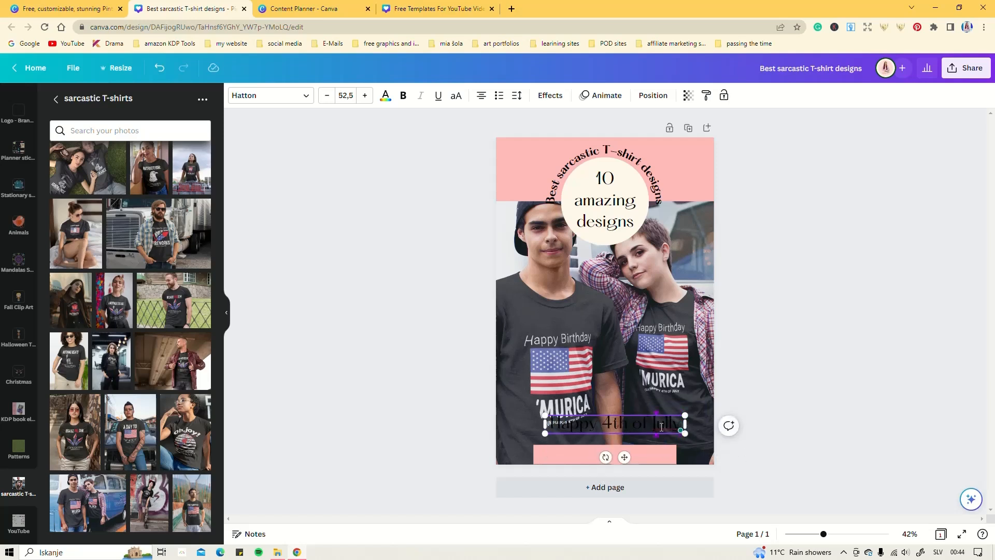
{"action": "left_click", "coordinate": [677, 426]}
{"action": "key", "text": "BackSpace"}
{"action": "left_click", "coordinate": [665, 438]}
Fit the "Happy 4th of July" text inside the lower pink bar and recolour it cream from the document colors.
{"action": "left_click", "coordinate": [621, 426]}
{"action": "left_click_drag", "start_coordinate": [621, 426], "coordinate": [609, 454]}
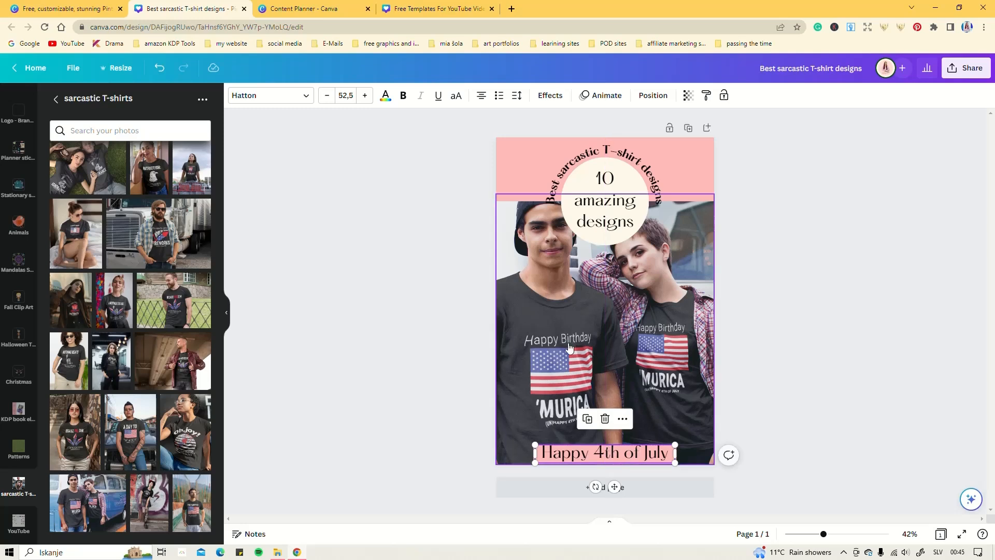
{"action": "left_click", "coordinate": [385, 96]}
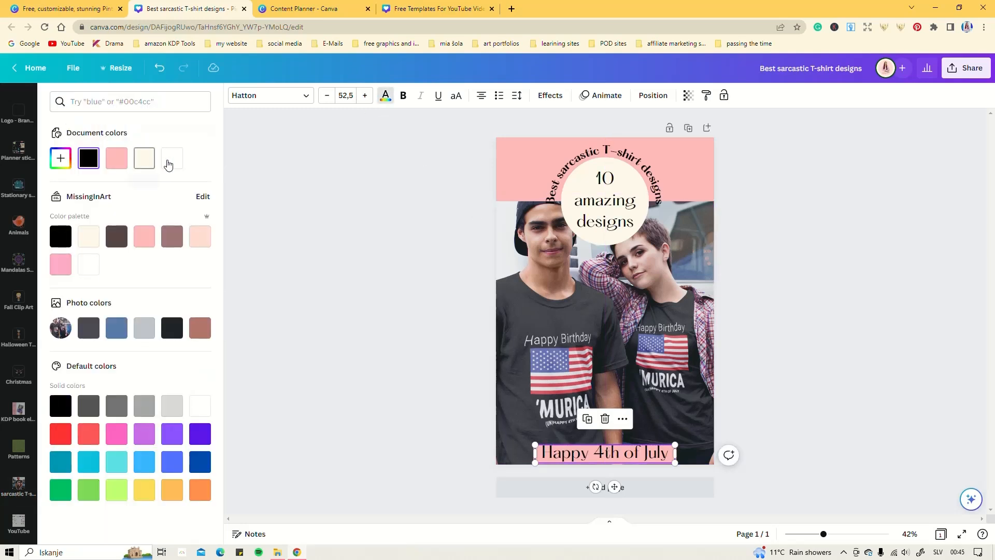
{"action": "left_click", "coordinate": [150, 160]}
{"action": "left_click_drag", "start_coordinate": [674, 445], "coordinate": [641, 454]}
{"action": "left_click", "coordinate": [825, 251]}
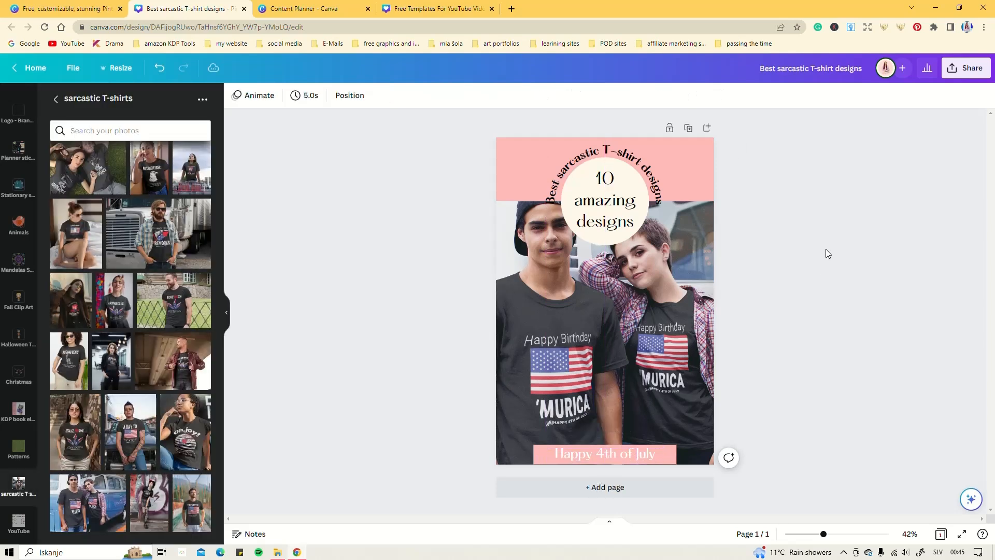
Stretch the lower pink bar slightly down past the page's bottom edge.
{"action": "left_click", "coordinate": [667, 459]}
{"action": "left_click_drag", "start_coordinate": [606, 464], "coordinate": [605, 469]}
{"action": "left_click", "coordinate": [887, 332]}
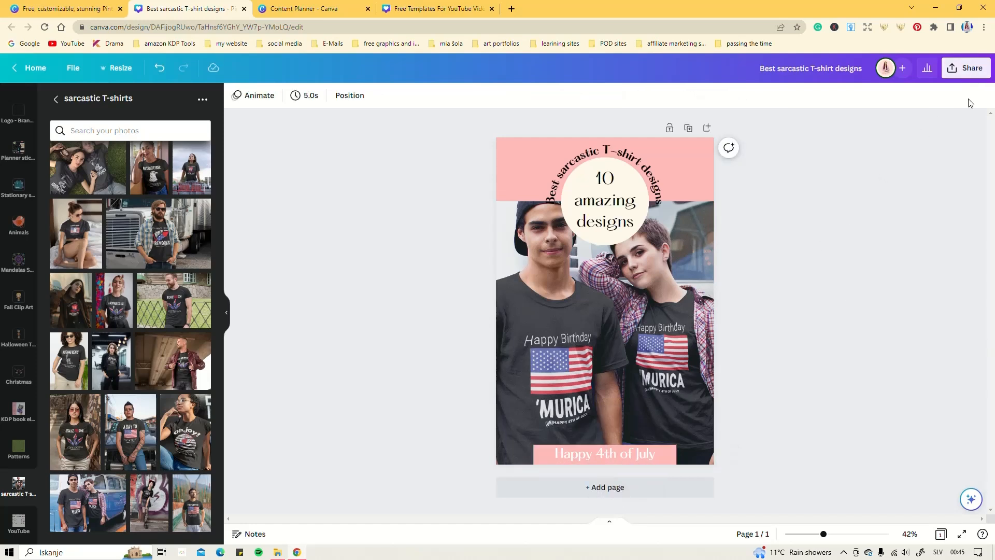
Download the finished pin as a PNG at 1,000 × 1,500 px.
{"action": "left_click", "coordinate": [967, 73]}
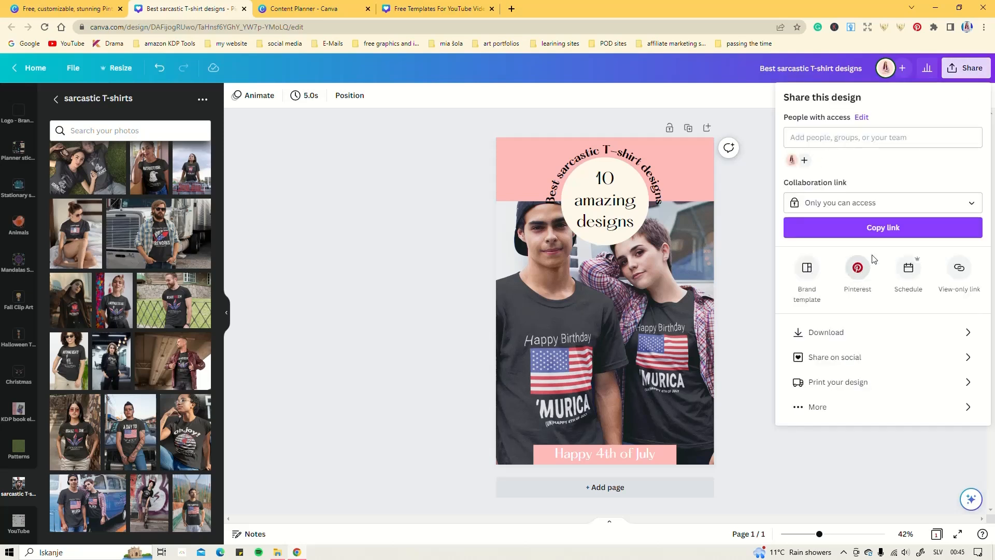
{"action": "left_click", "coordinate": [830, 334]}
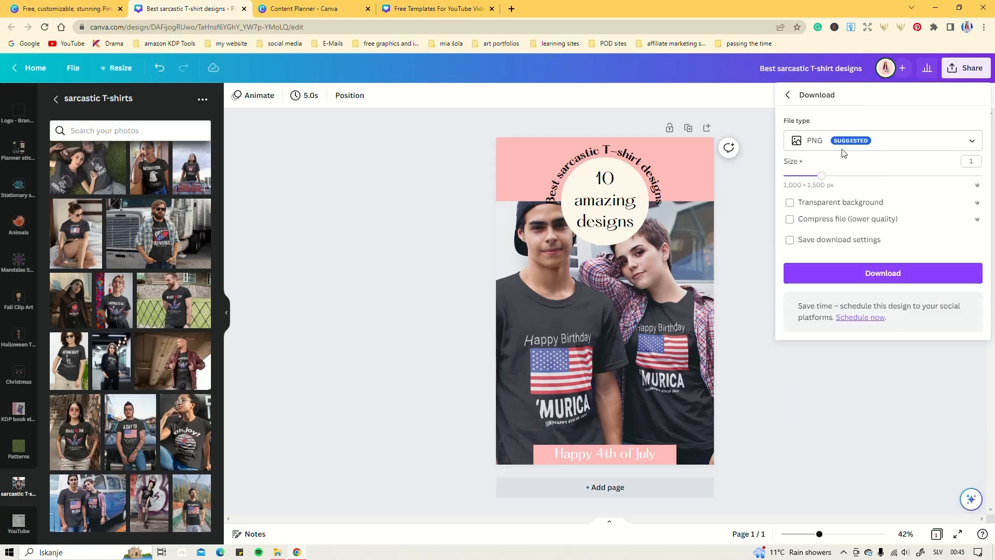
{"action": "left_click", "coordinate": [887, 275]}
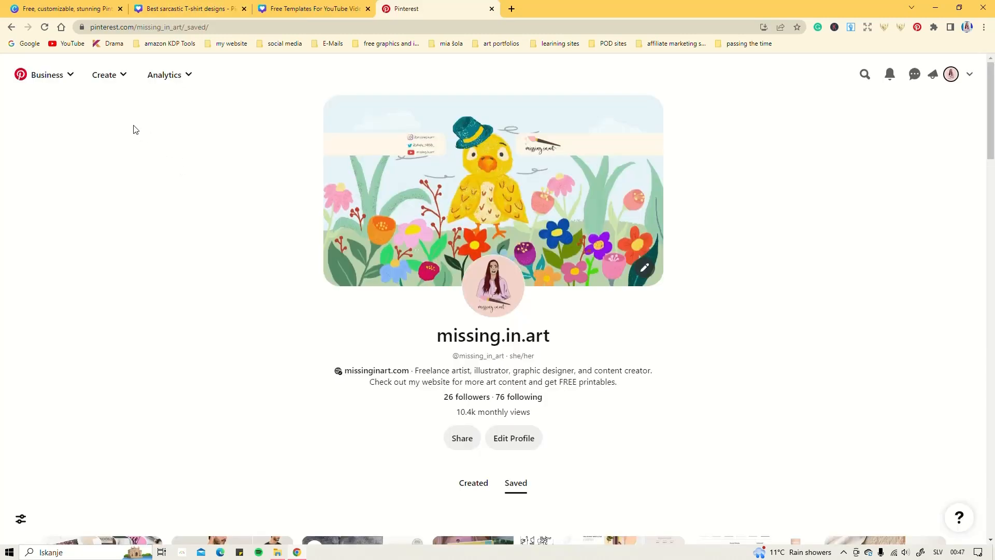
Switch to the Pinterest profile, open the "Sarcastic 4th of July T-shirts" board and look through its pins.
{"action": "scroll", "coordinate": [186, 231], "scroll_direction": "down", "scroll_amount": 5}
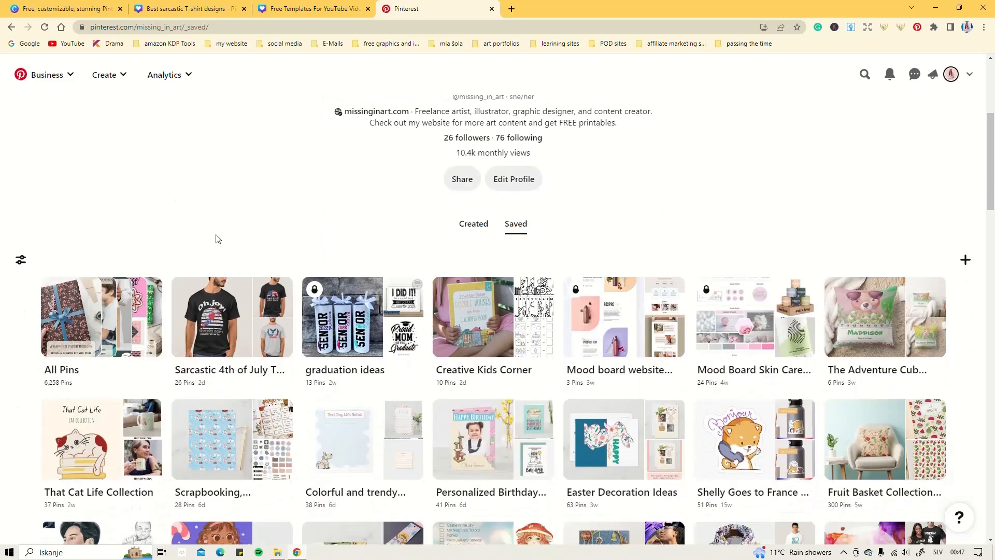
{"action": "left_click", "coordinate": [218, 319]}
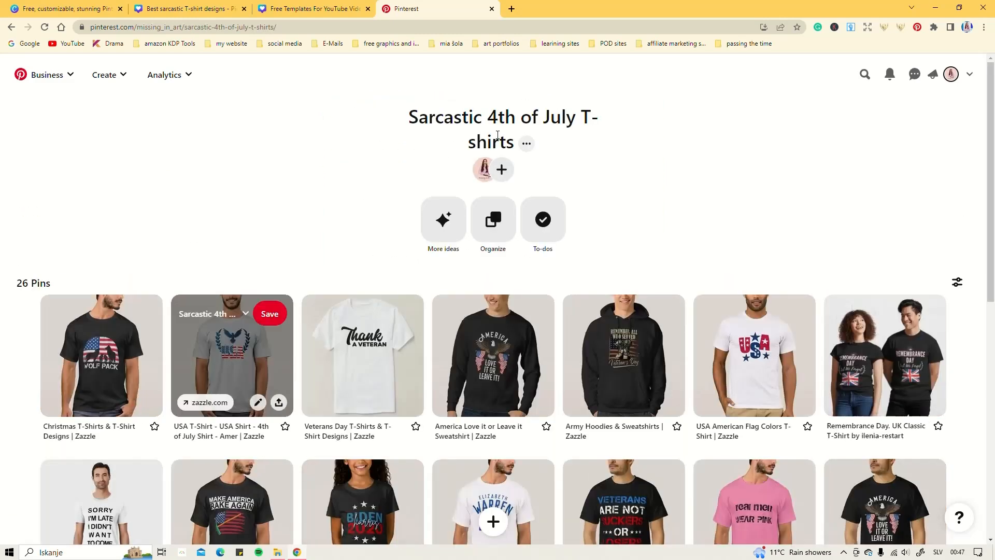
{"action": "scroll", "coordinate": [284, 176], "scroll_direction": "down", "scroll_amount": 10}
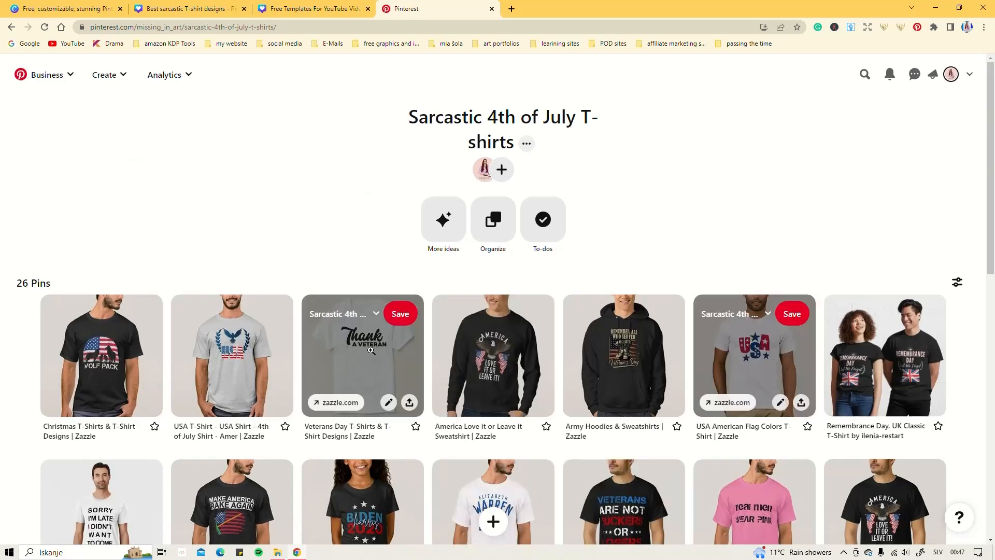
Start creating a new pin from the "Sarcastic 4th of July T-shirts" board.
{"action": "scroll", "coordinate": [302, 200], "scroll_direction": "down", "scroll_amount": 4}
{"action": "scroll", "coordinate": [756, 308], "scroll_direction": "down", "scroll_amount": 4}
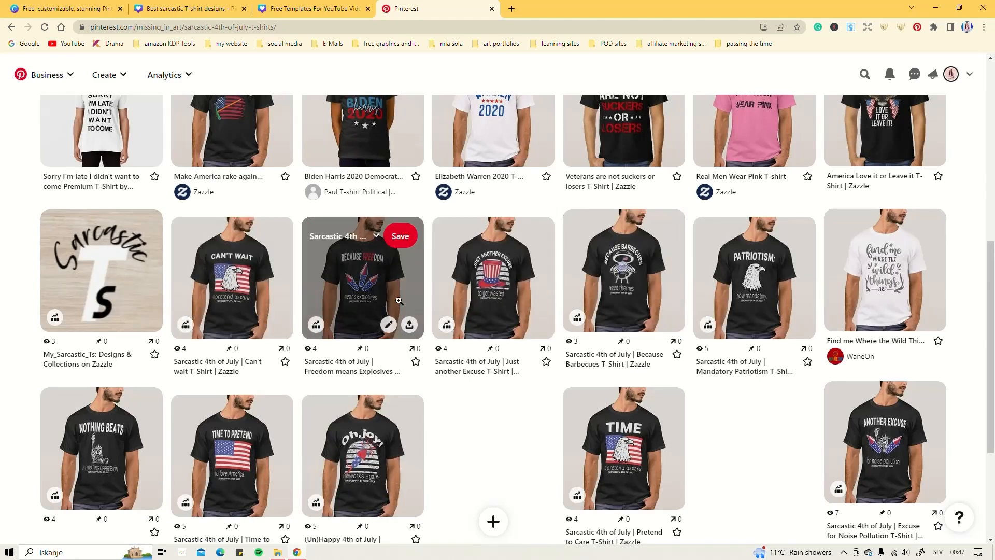
{"action": "scroll", "coordinate": [439, 276], "scroll_direction": "up", "scroll_amount": 4}
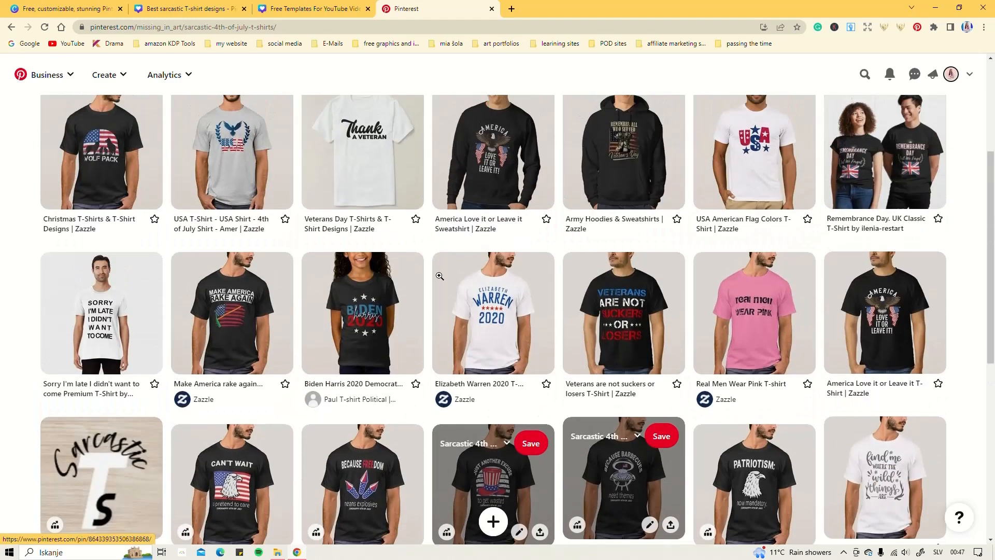
{"action": "scroll", "coordinate": [439, 276], "scroll_direction": "up", "scroll_amount": 4}
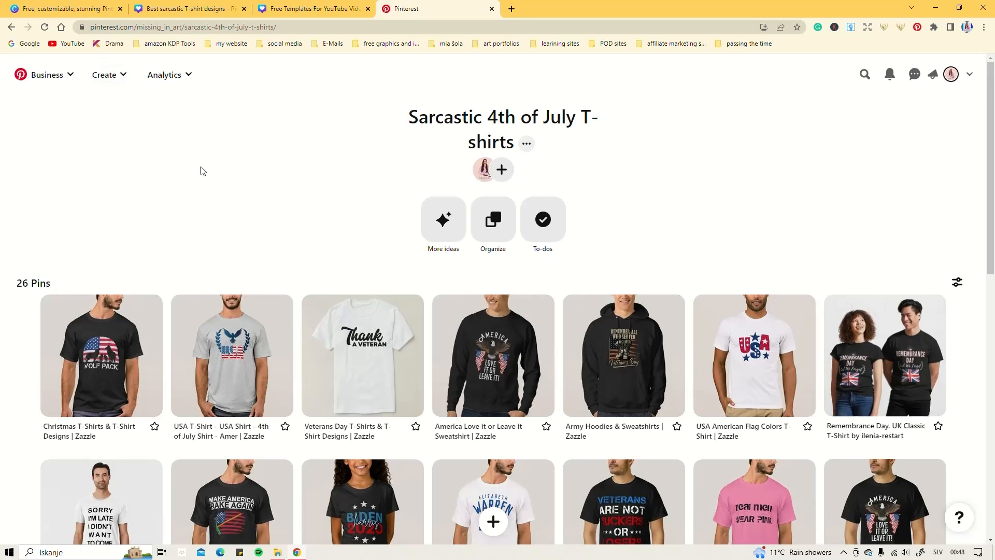
{"action": "left_click", "coordinate": [494, 524]}
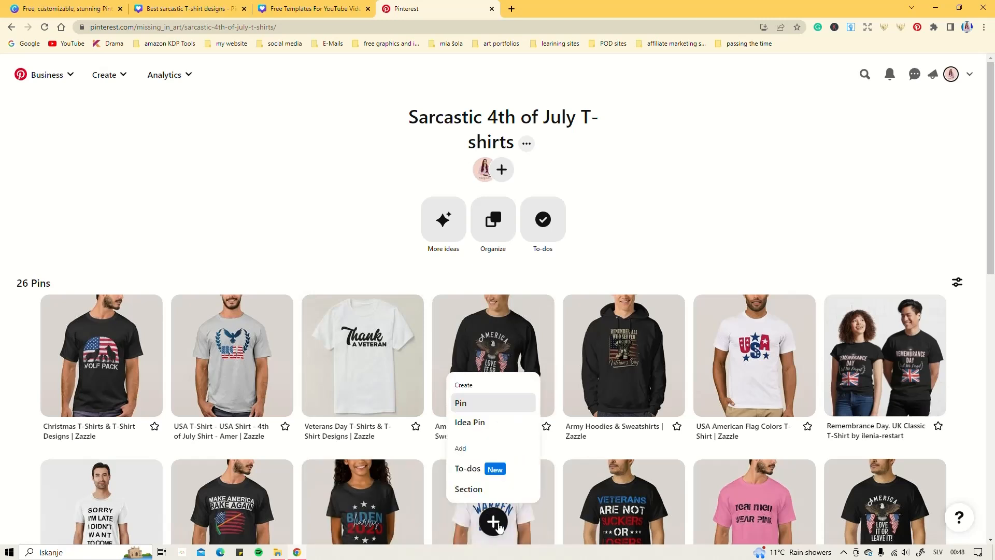
{"action": "left_click", "coordinate": [460, 404]}
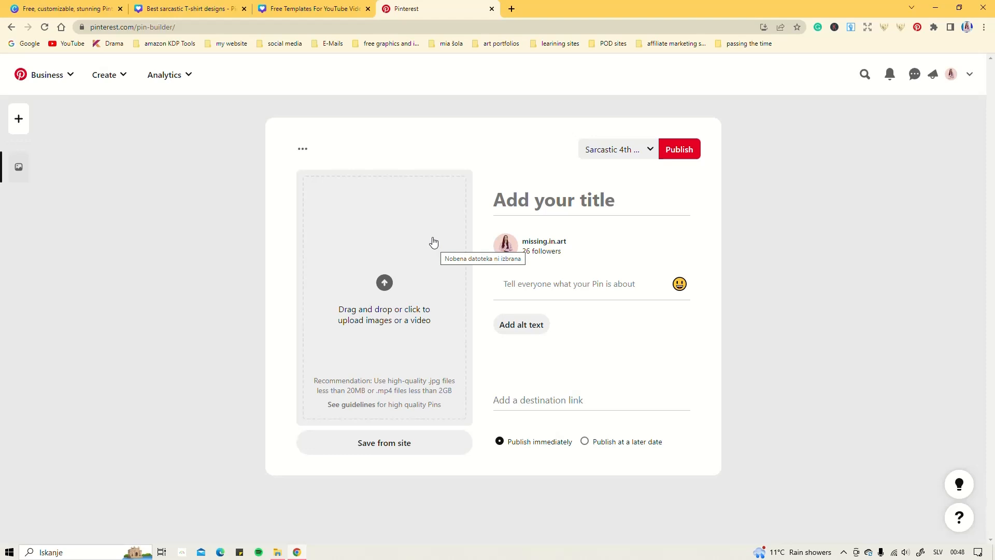
Upload the "Best sarcastic T-shirt designs pinterest pin" image from the youtube\slike folder as the pin's picture.
{"action": "left_click", "coordinate": [278, 553]}
{"action": "left_click", "coordinate": [149, 135]}
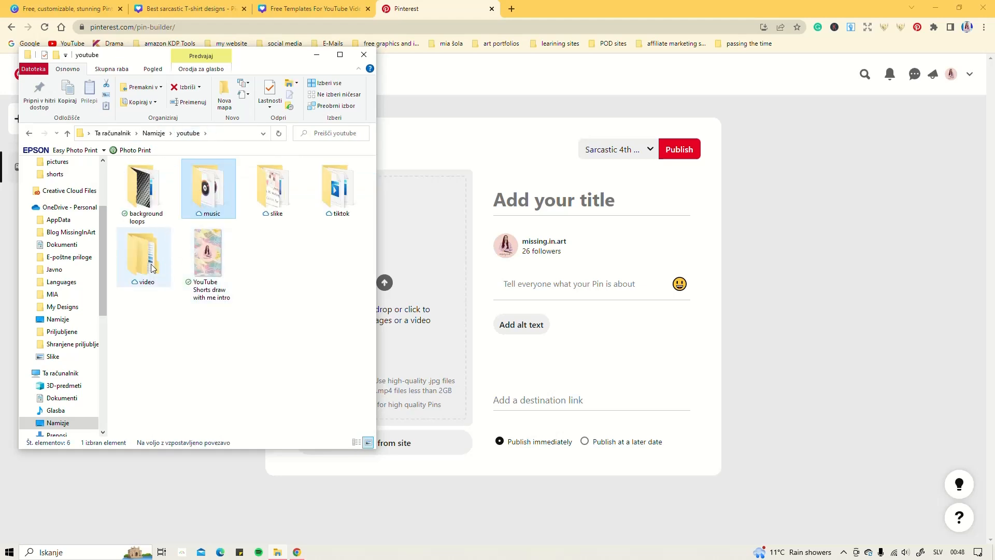
{"action": "double_click", "coordinate": [260, 199]}
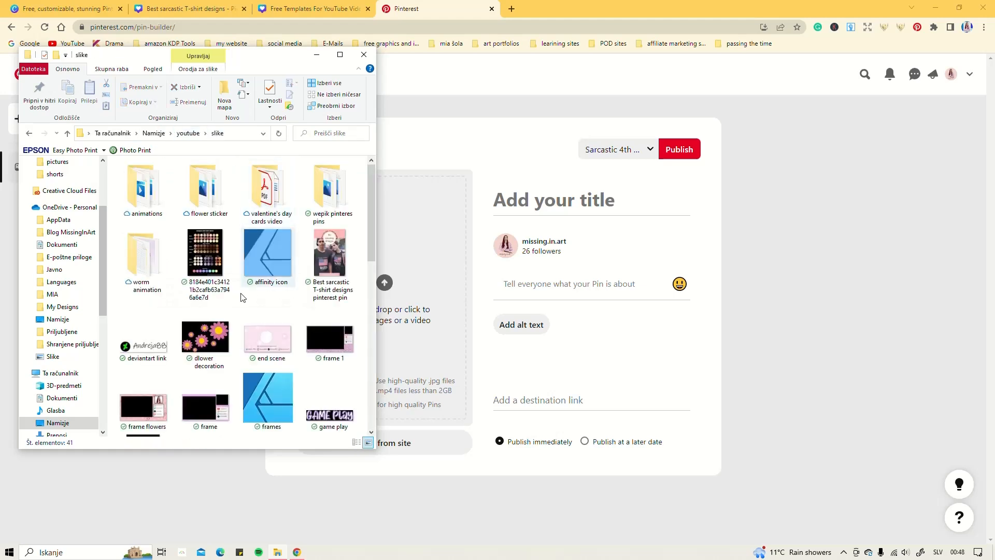
{"action": "left_click_drag", "start_coordinate": [330, 248], "coordinate": [411, 256]}
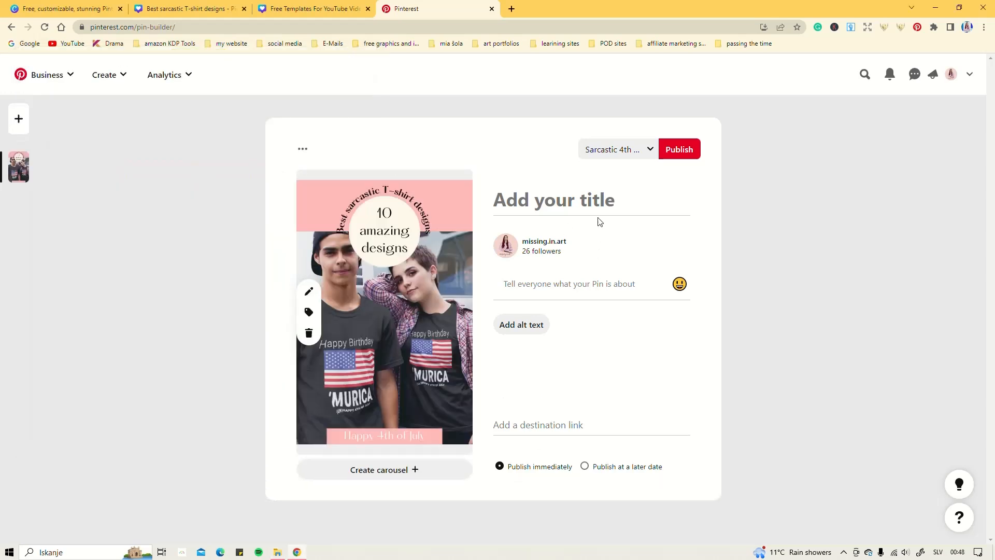
Title the pin "Best sarcastic t-shirt designs for the 4th of July".
{"action": "left_click", "coordinate": [551, 203]}
{"action": "type", "text": "Best sarcastic t-"}
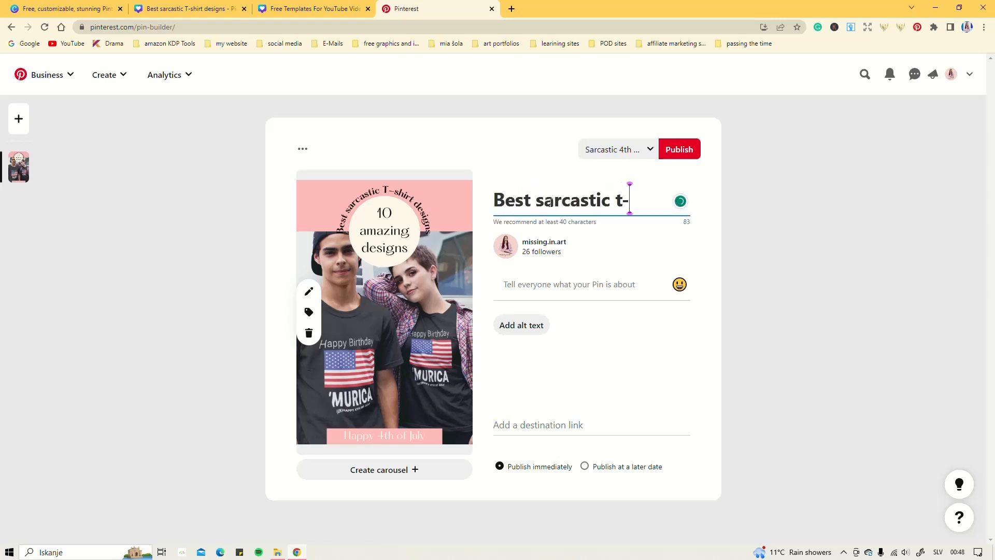
{"action": "type", "text": "shirt designs for the 4th of July"}
Enter the pin description "Get your groove on and be the talk of the party with our sarcastic t-shirts.".
{"action": "left_click", "coordinate": [526, 333]}
{"action": "type", "text": "Get your groove on and be the talk of"}
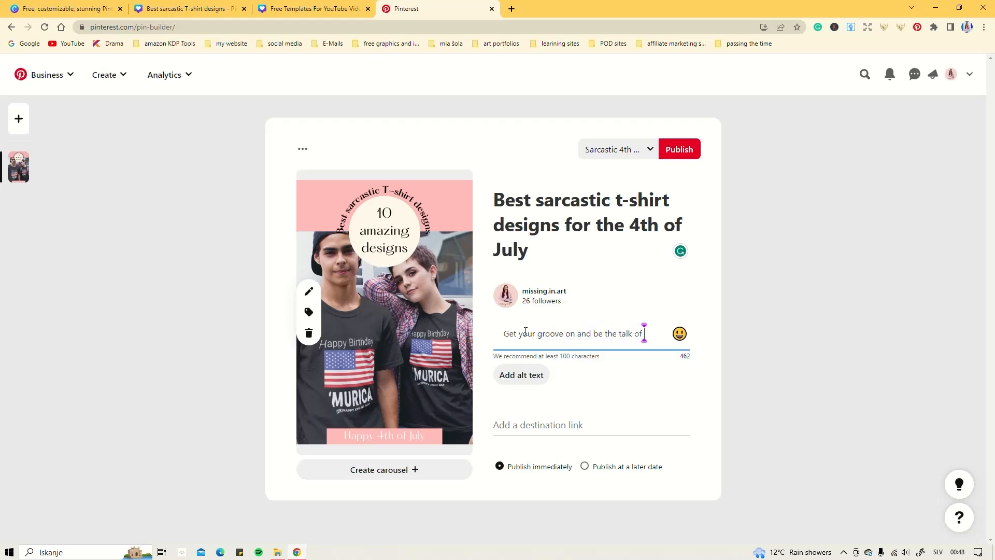
{"action": "type", "text": " the party with our sarcastic t-shirts."}
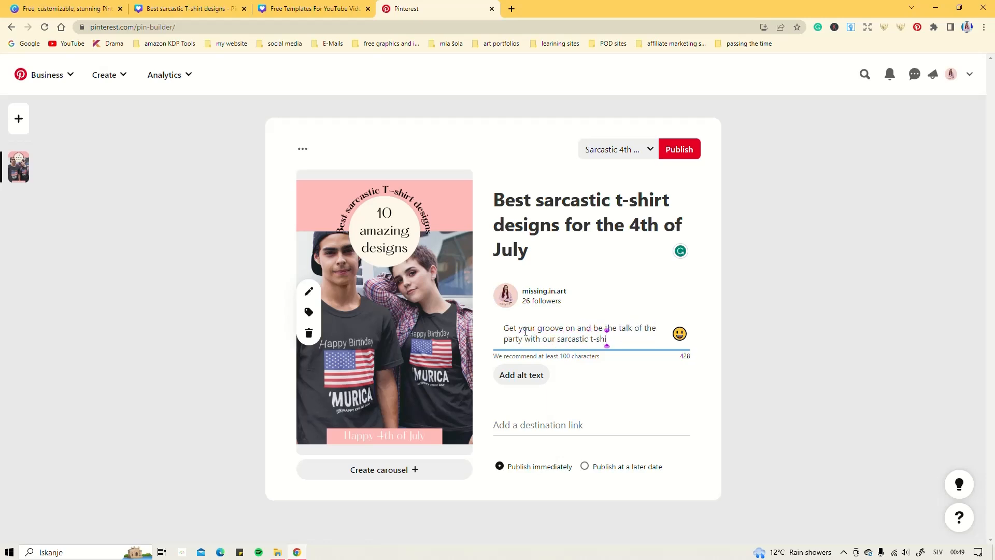
Paste the zazzle.com link to the my_sarcastic_ts store from the clipboard history as the pin's destination link.
{"action": "left_click", "coordinate": [552, 428]}
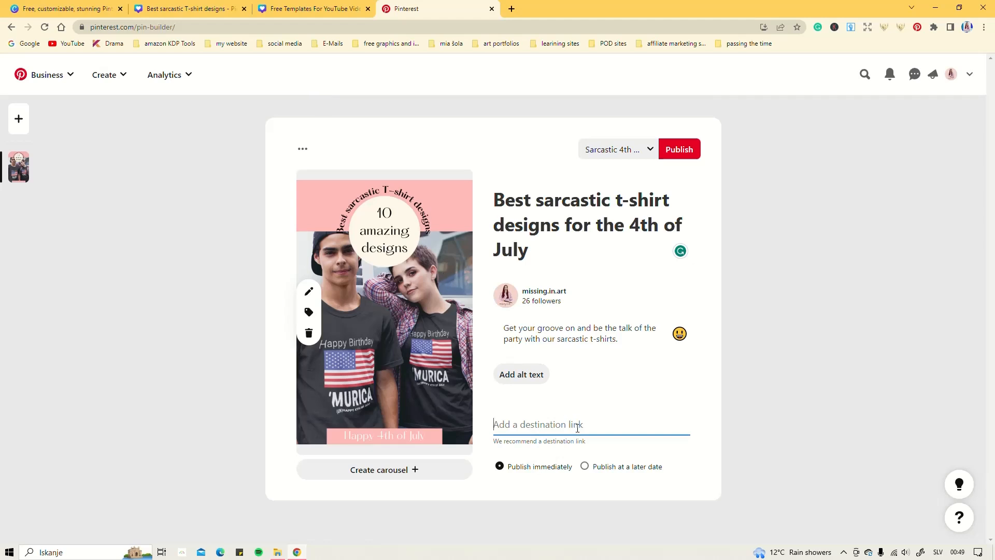
{"action": "key", "text": "super+v"}
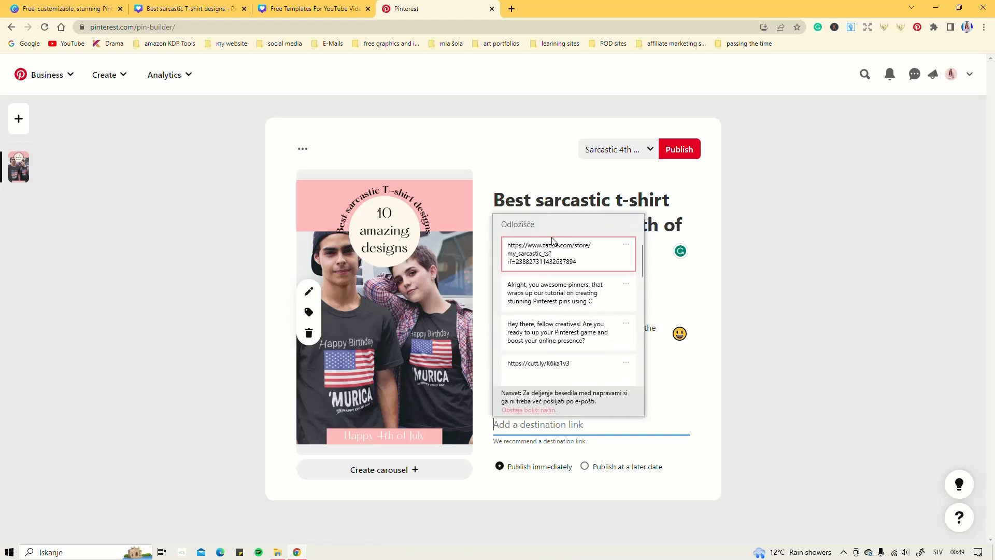
{"action": "left_click", "coordinate": [531, 258]}
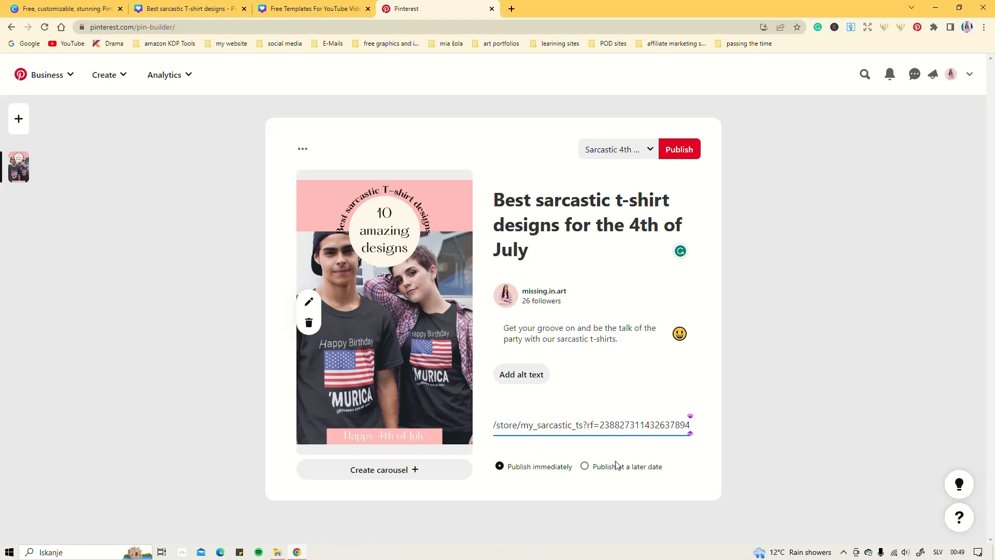
Set the pin to publish at a later date, on 05/11/2023 at 01:00 AM.
{"action": "left_click", "coordinate": [586, 467]}
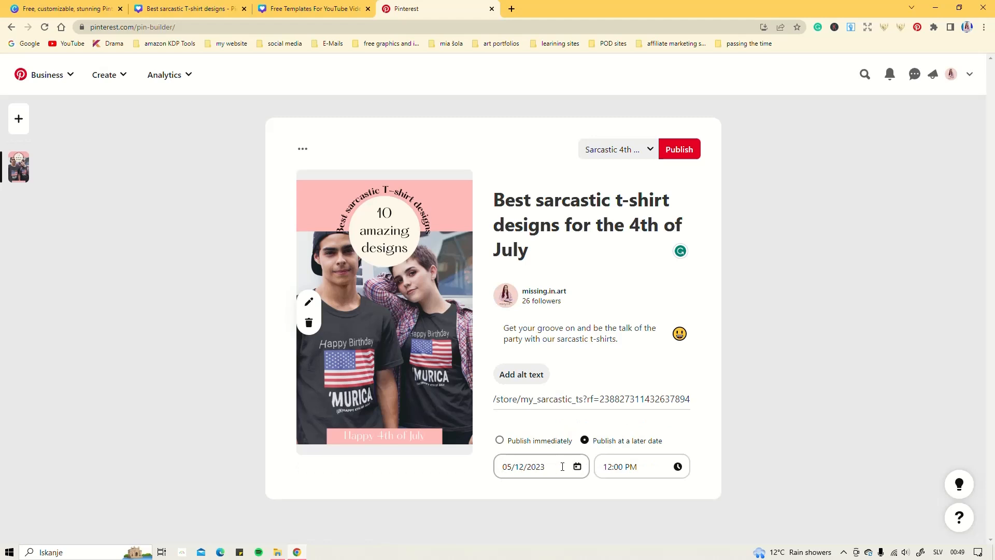
{"action": "left_click", "coordinate": [563, 466]}
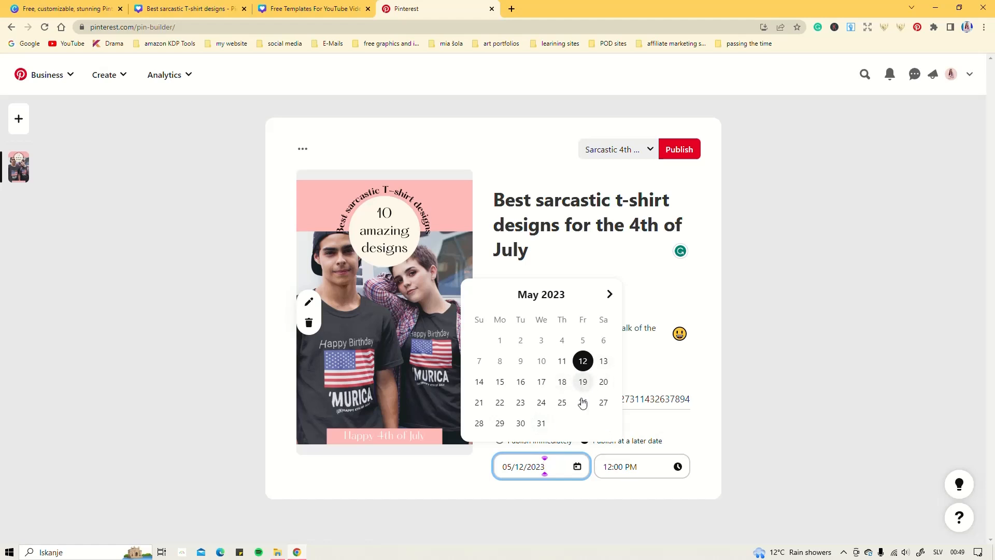
{"action": "left_click", "coordinate": [655, 470]}
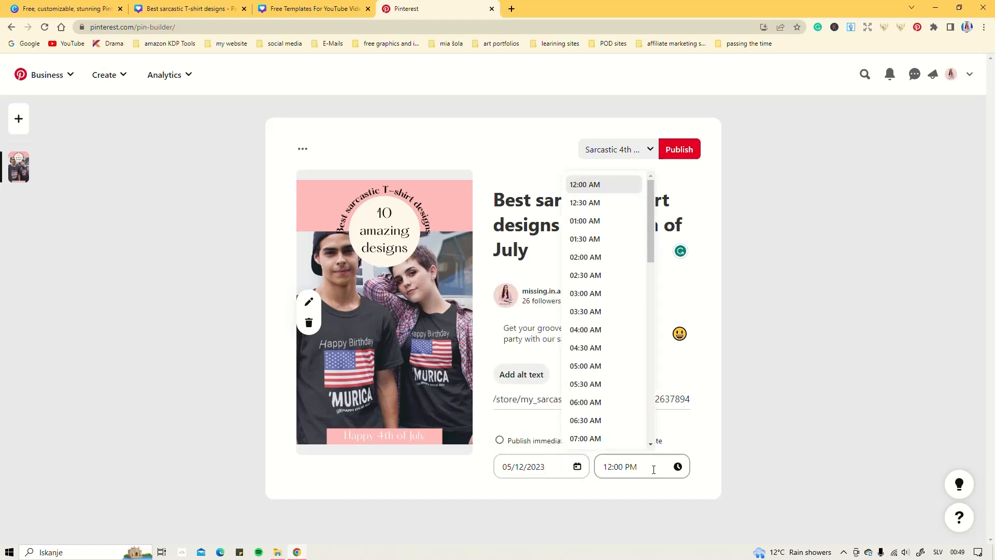
{"action": "left_click", "coordinate": [599, 222]}
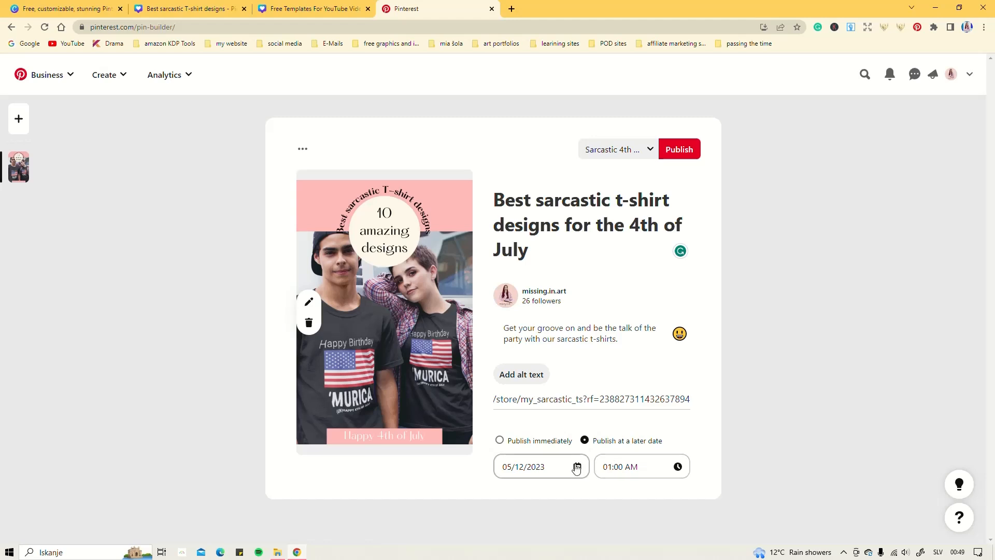
{"action": "left_click", "coordinate": [547, 463]}
{"action": "left_click", "coordinate": [560, 360]}
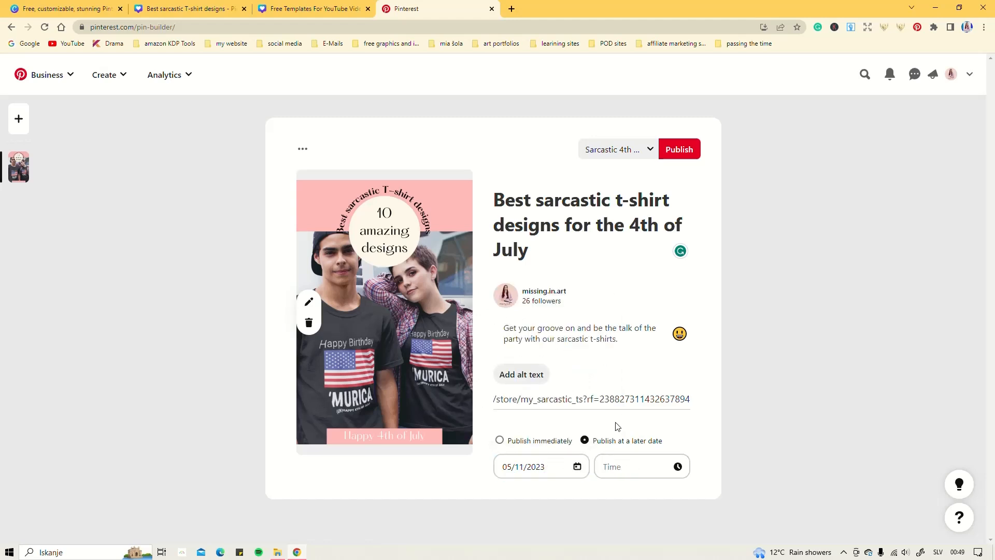
{"action": "left_click", "coordinate": [635, 466]}
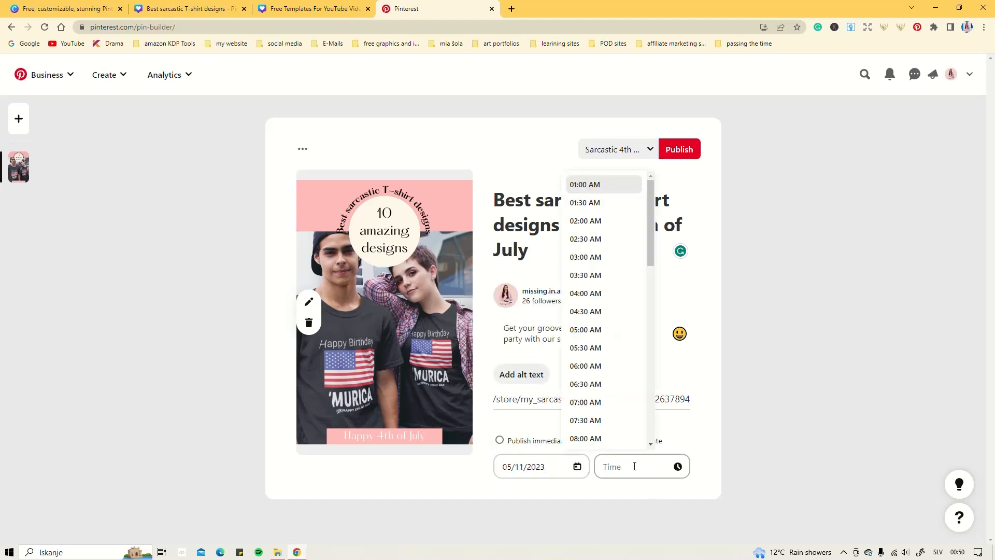
{"action": "left_click", "coordinate": [605, 187]}
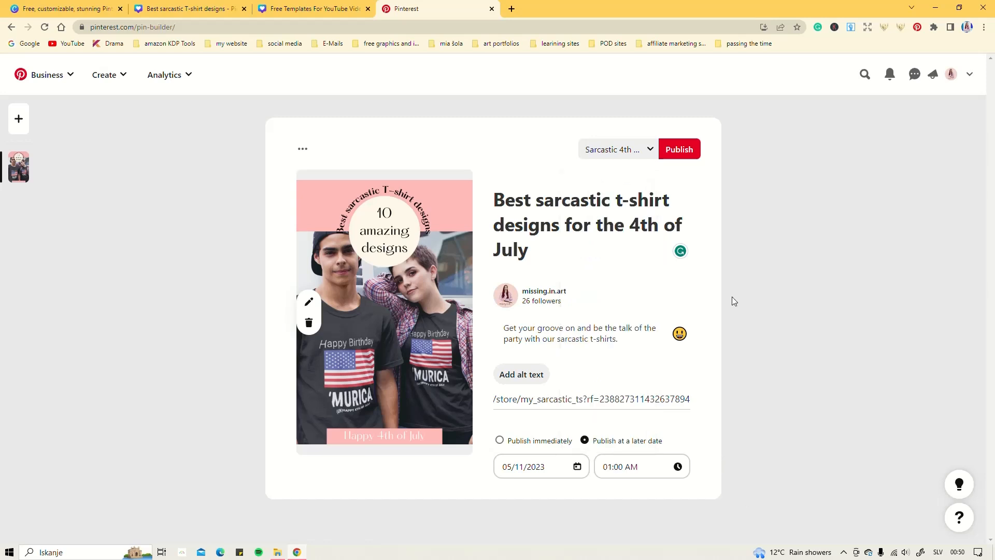
Submit the scheduled pin and open the list of scheduled pins.
{"action": "left_click", "coordinate": [679, 150]}
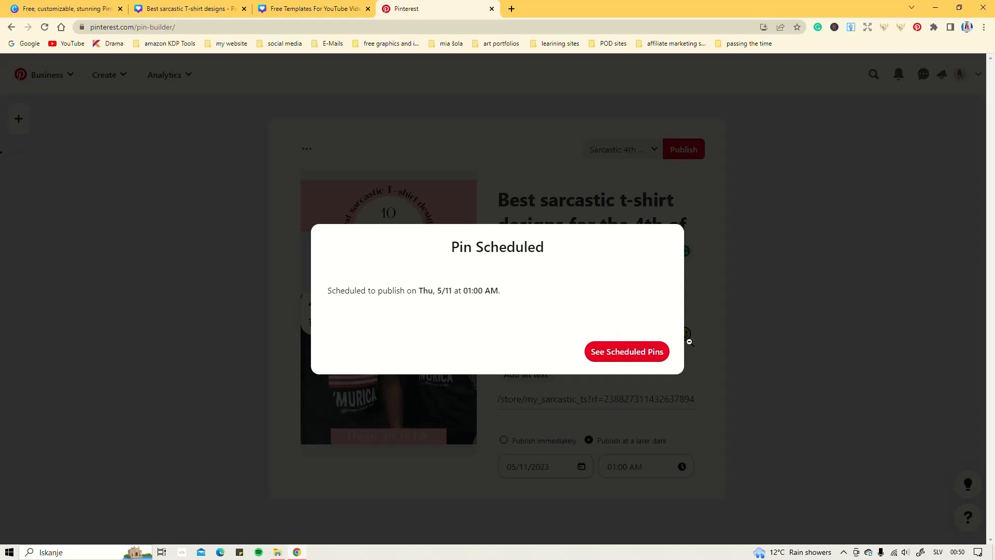
{"action": "left_click", "coordinate": [631, 355]}
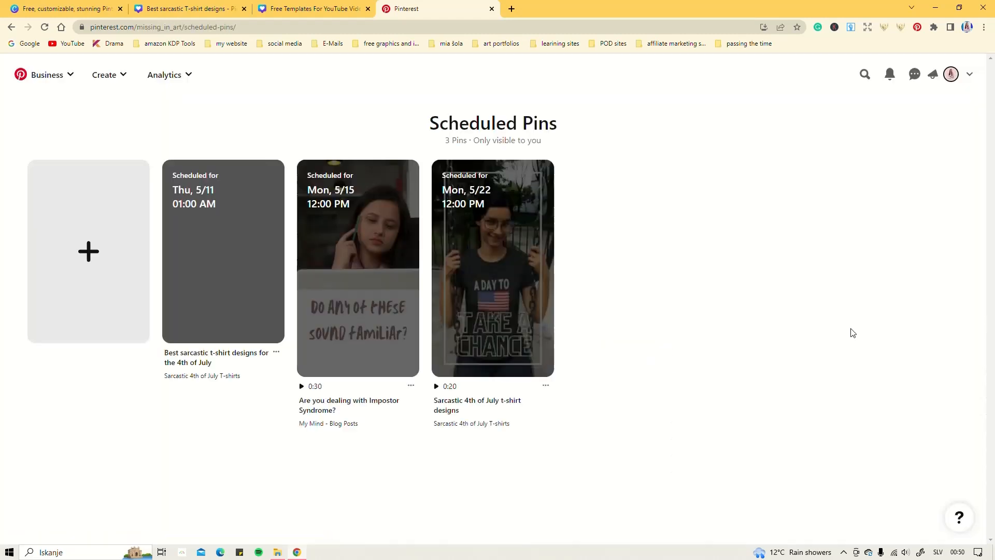
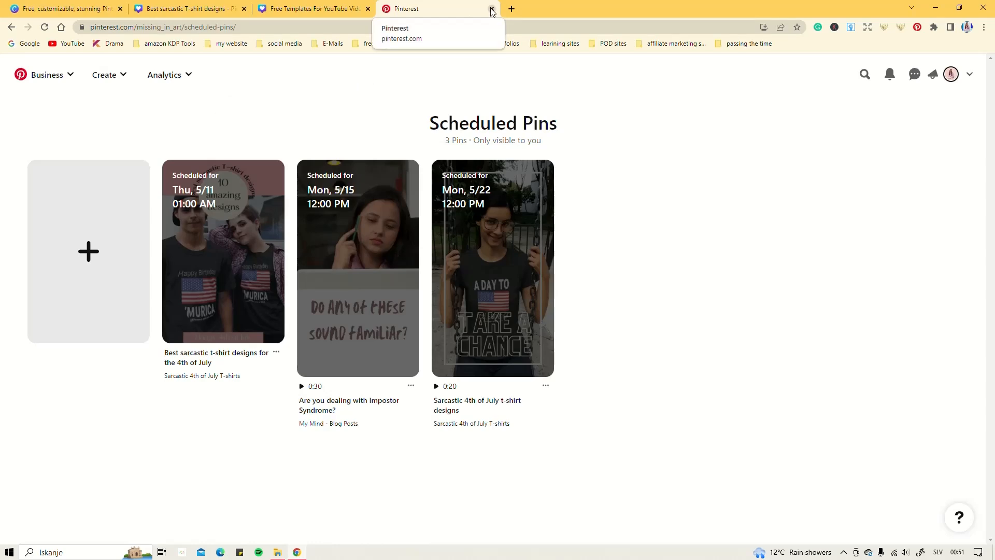
Switch to the "Free Templates For YouTube Video" design in Canva and look through all of its pin template pages.
{"action": "left_click", "coordinate": [303, 9]}
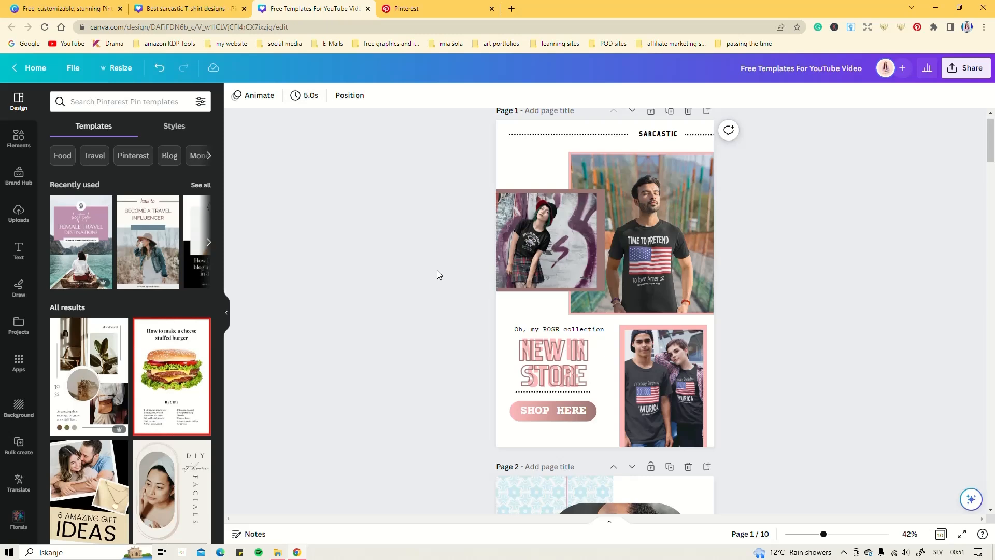
{"action": "scroll", "coordinate": [436, 270], "scroll_direction": "down", "scroll_amount": 15}
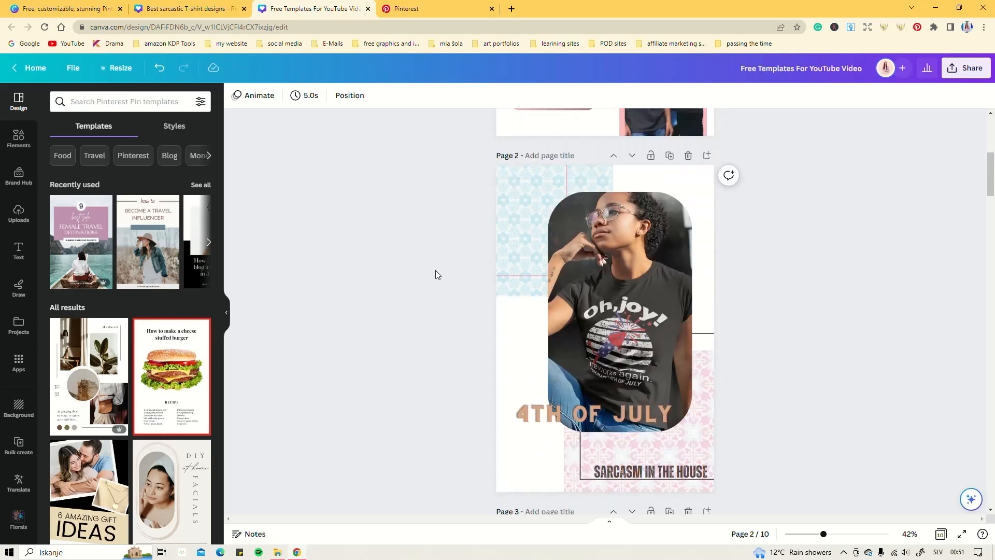
{"action": "scroll", "coordinate": [435, 270], "scroll_direction": "down", "scroll_amount": 15}
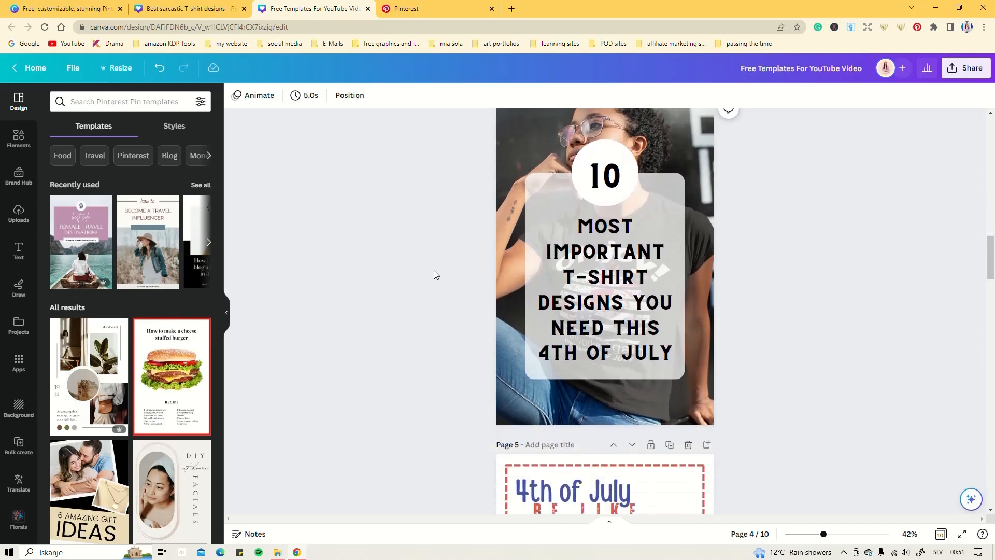
{"action": "scroll", "coordinate": [436, 275], "scroll_direction": "down", "scroll_amount": 15}
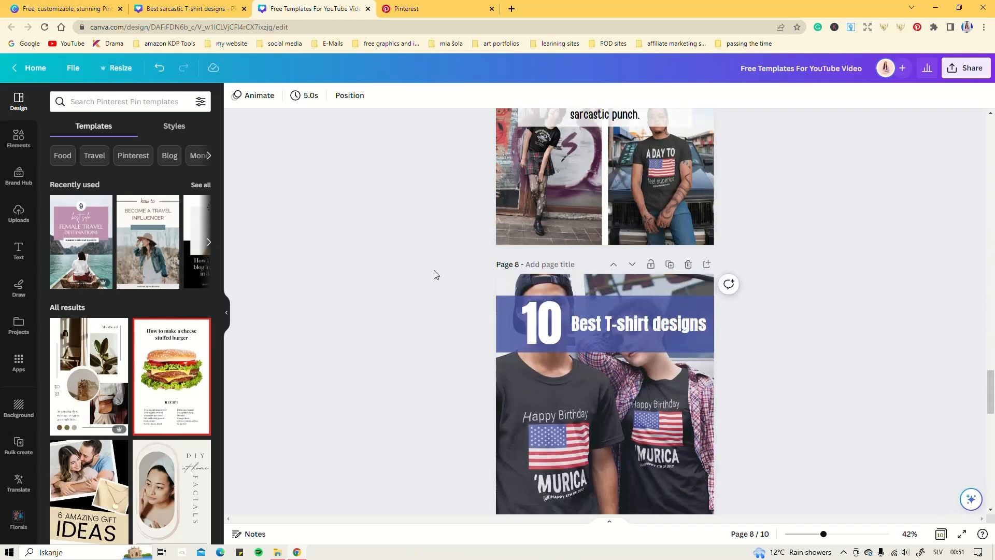
{"action": "scroll", "coordinate": [434, 274], "scroll_direction": "down", "scroll_amount": 5}
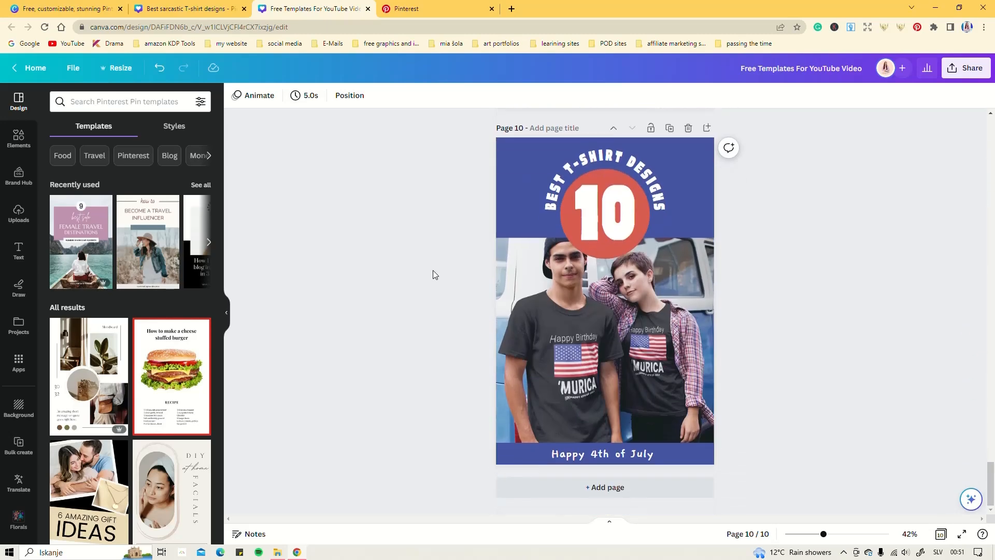
{"action": "scroll", "coordinate": [412, 300], "scroll_direction": "up", "scroll_amount": 8}
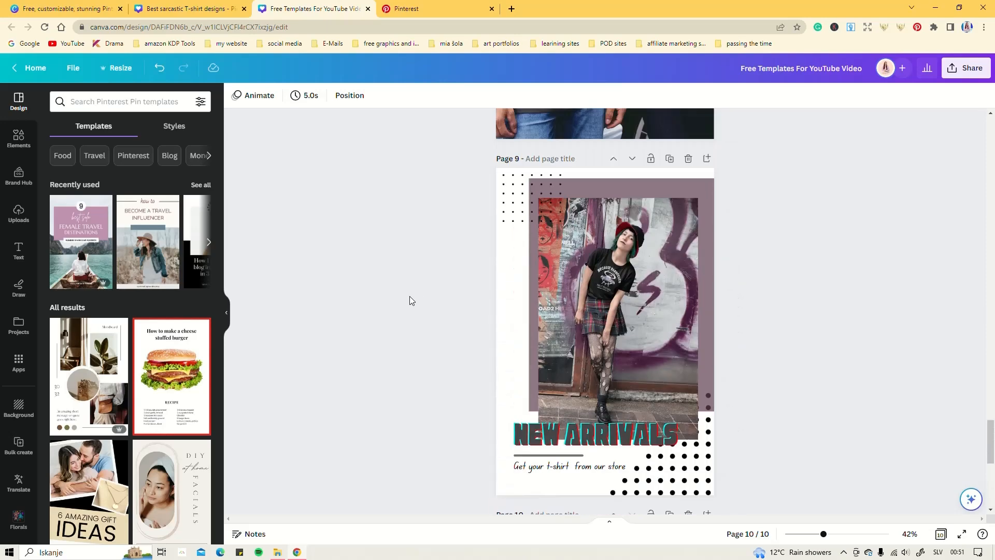
{"action": "scroll", "coordinate": [411, 300], "scroll_direction": "up", "scroll_amount": 12}
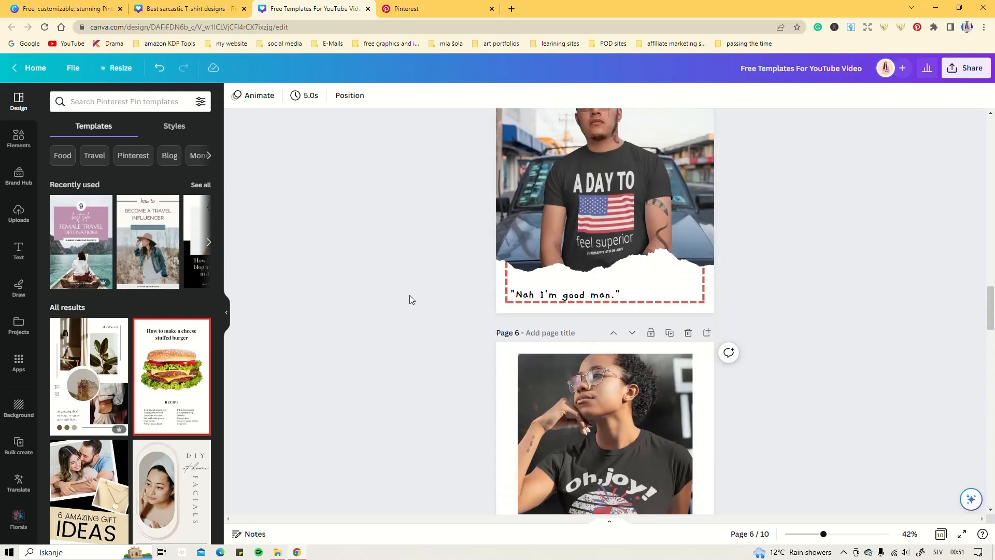
{"action": "scroll", "coordinate": [408, 294], "scroll_direction": "up", "scroll_amount": 9}
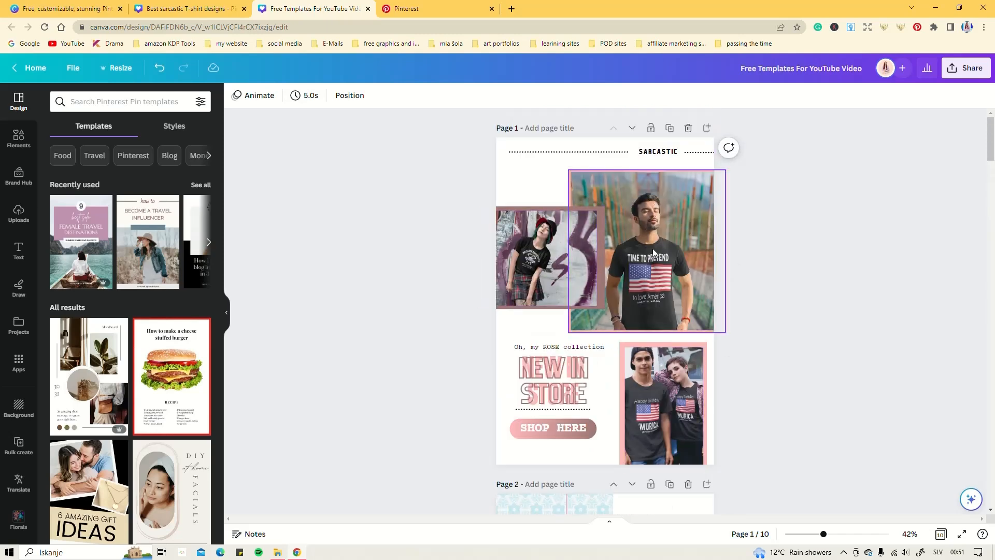
{"action": "scroll", "coordinate": [391, 290], "scroll_direction": "down", "scroll_amount": 3}
{"action": "scroll", "coordinate": [390, 292], "scroll_direction": "down", "scroll_amount": 7}
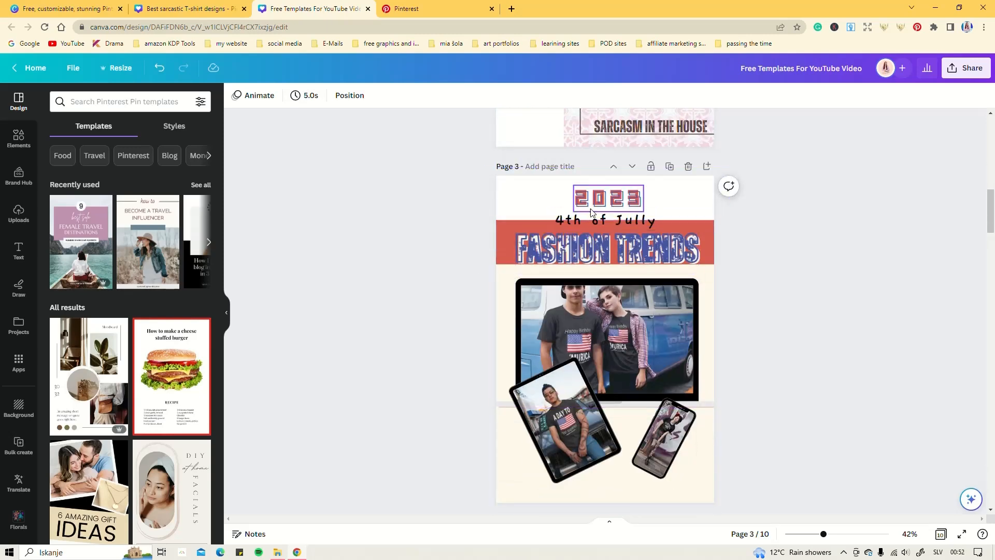
{"action": "scroll", "coordinate": [602, 319], "scroll_direction": "up", "scroll_amount": 4}
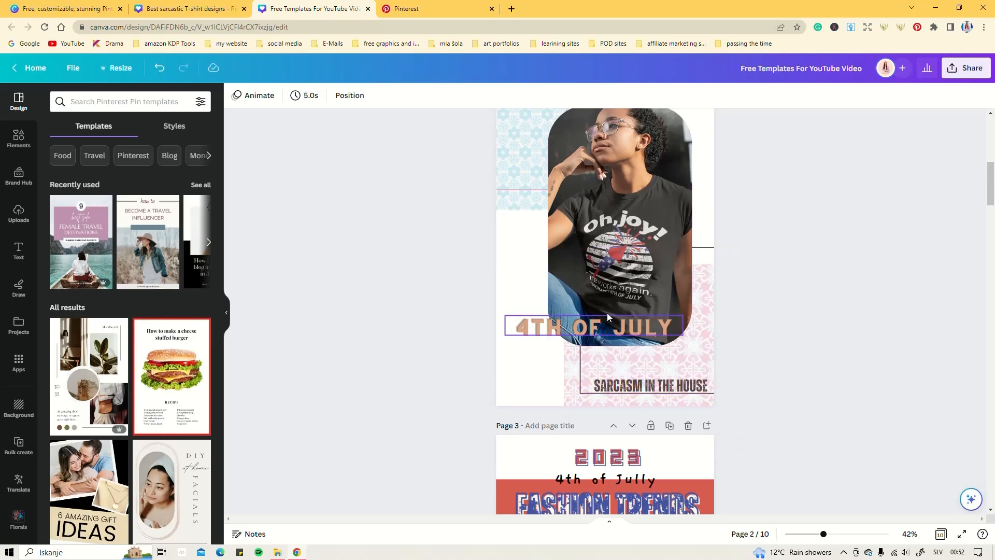
{"action": "scroll", "coordinate": [449, 312], "scroll_direction": "up", "scroll_amount": 6}
{"action": "scroll", "coordinate": [475, 309], "scroll_direction": "down", "scroll_amount": 15}
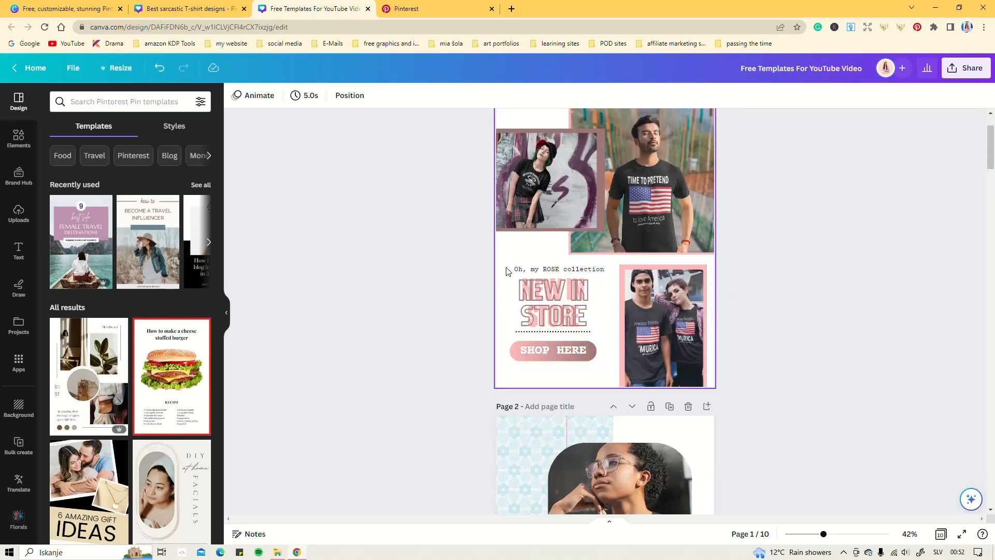
Look through the ten pin template pages again, down to the last page and back to the first.
{"action": "scroll", "coordinate": [444, 291], "scroll_direction": "down", "scroll_amount": 7}
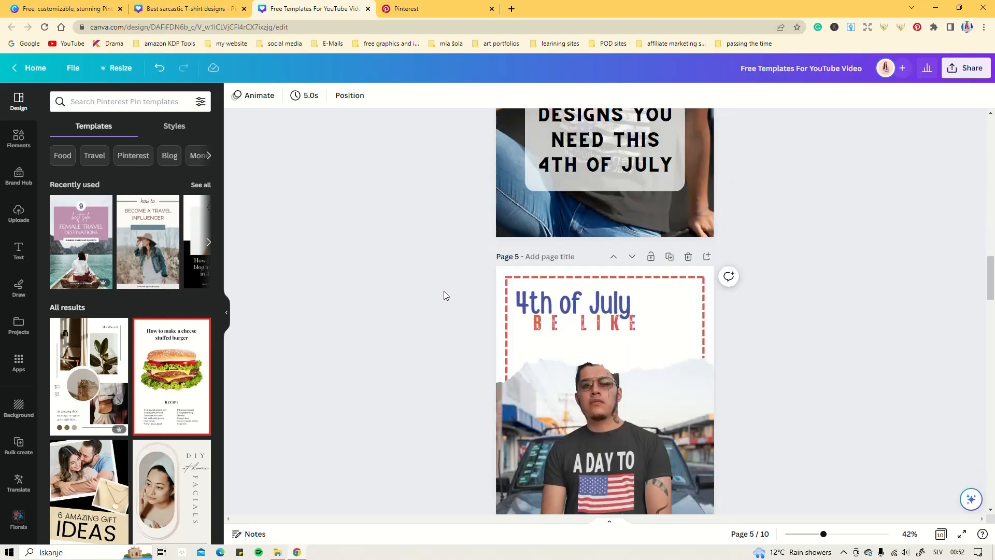
{"action": "scroll", "coordinate": [443, 290], "scroll_direction": "up", "scroll_amount": 6}
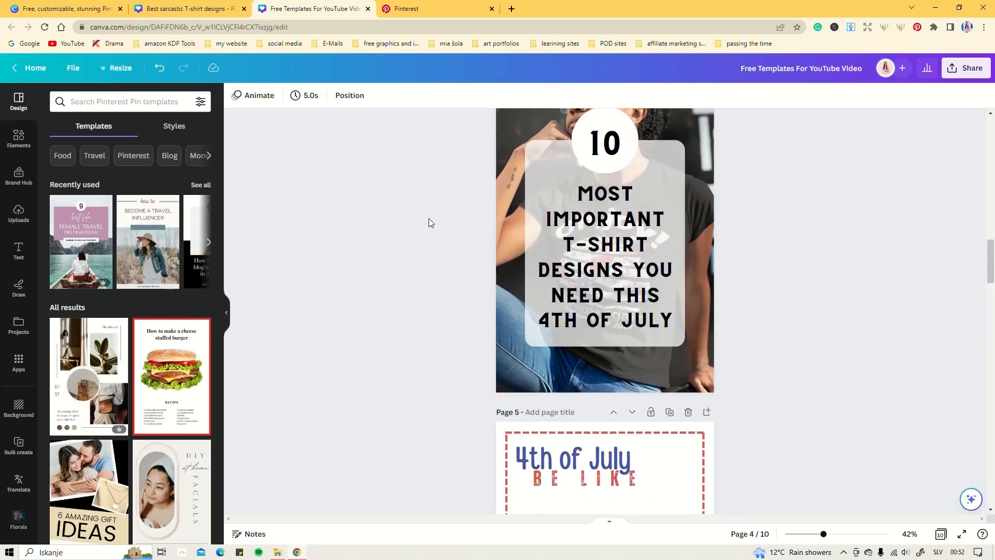
{"action": "scroll", "coordinate": [428, 218], "scroll_direction": "down", "scroll_amount": 6}
{"action": "scroll", "coordinate": [421, 231], "scroll_direction": "down", "scroll_amount": 4}
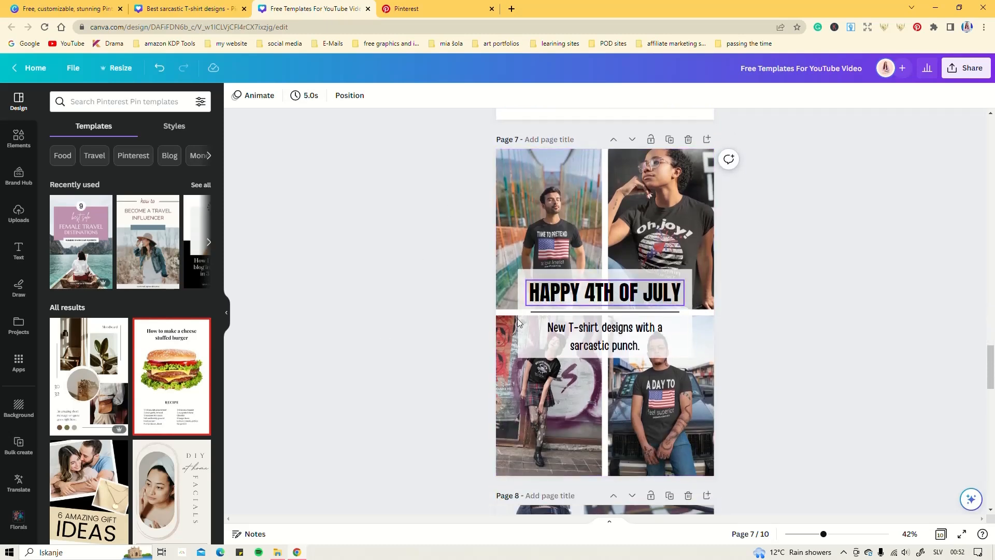
{"action": "scroll", "coordinate": [387, 312], "scroll_direction": "down", "scroll_amount": 5}
{"action": "scroll", "coordinate": [390, 316], "scroll_direction": "down", "scroll_amount": 12}
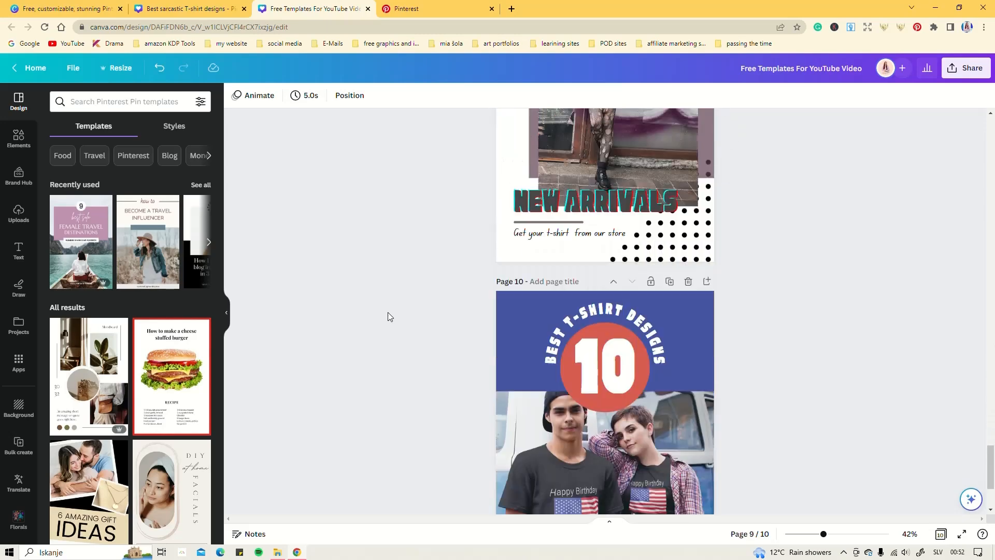
{"action": "scroll", "coordinate": [399, 306], "scroll_direction": "up", "scroll_amount": 10}
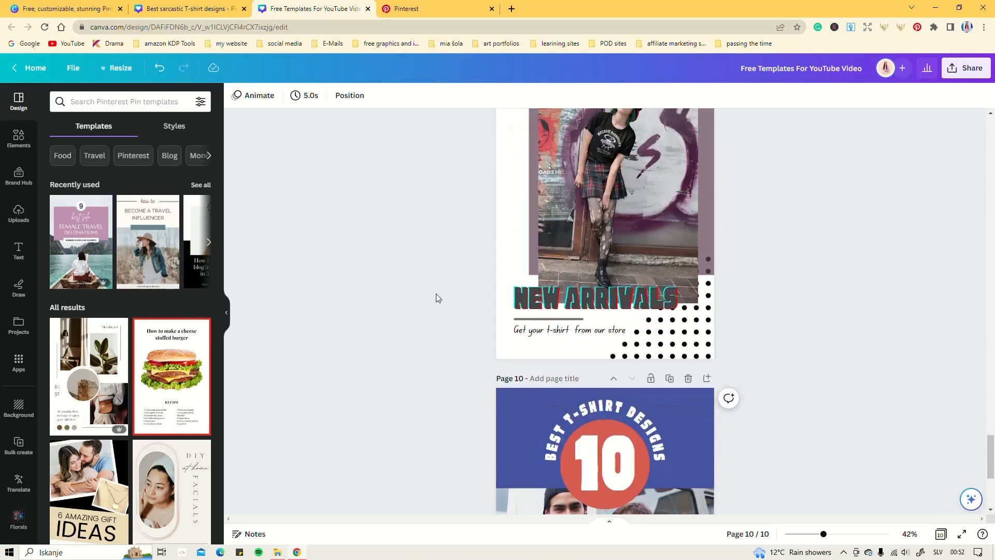
{"action": "scroll", "coordinate": [493, 259], "scroll_direction": "up", "scroll_amount": 12}
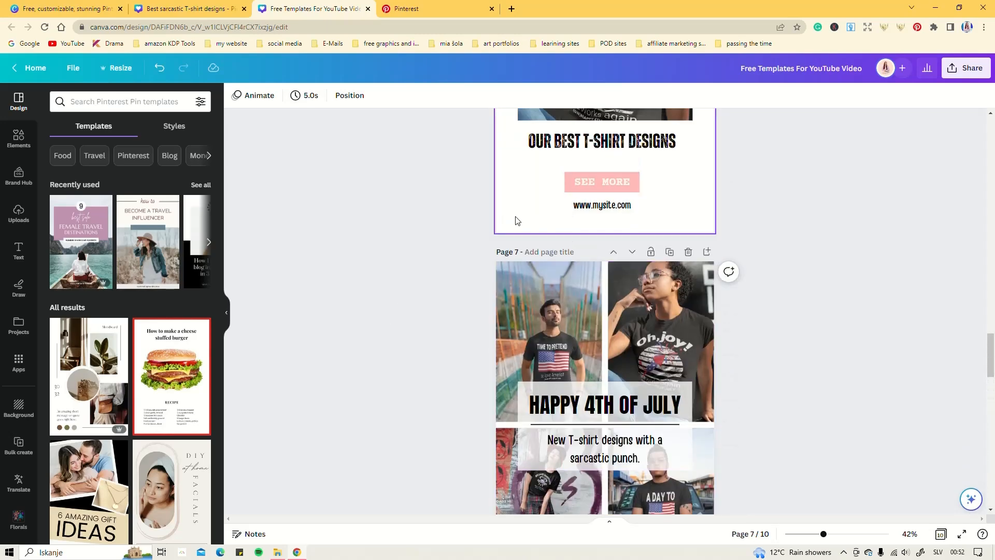
{"action": "scroll", "coordinate": [565, 247], "scroll_direction": "up", "scroll_amount": 12}
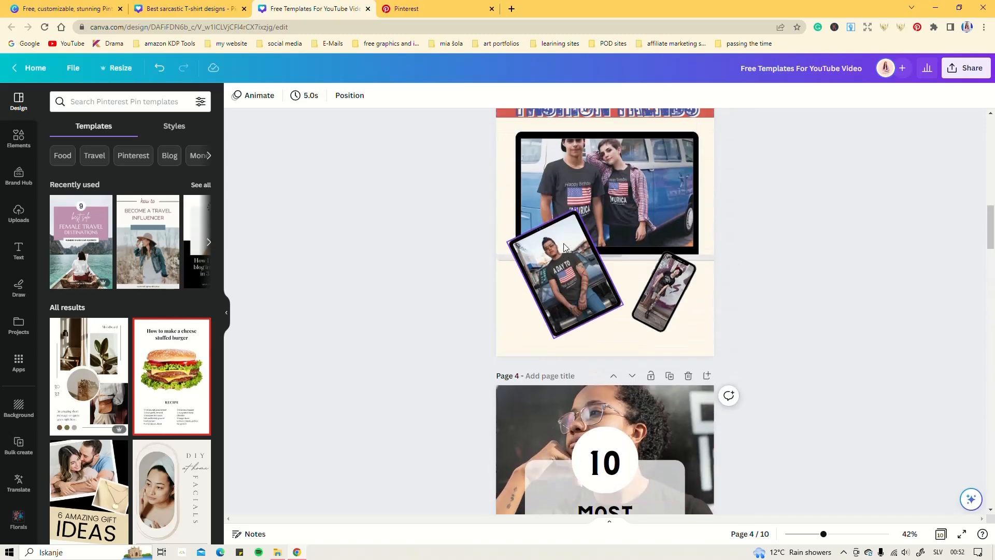
{"action": "scroll", "coordinate": [564, 243], "scroll_direction": "up", "scroll_amount": 8}
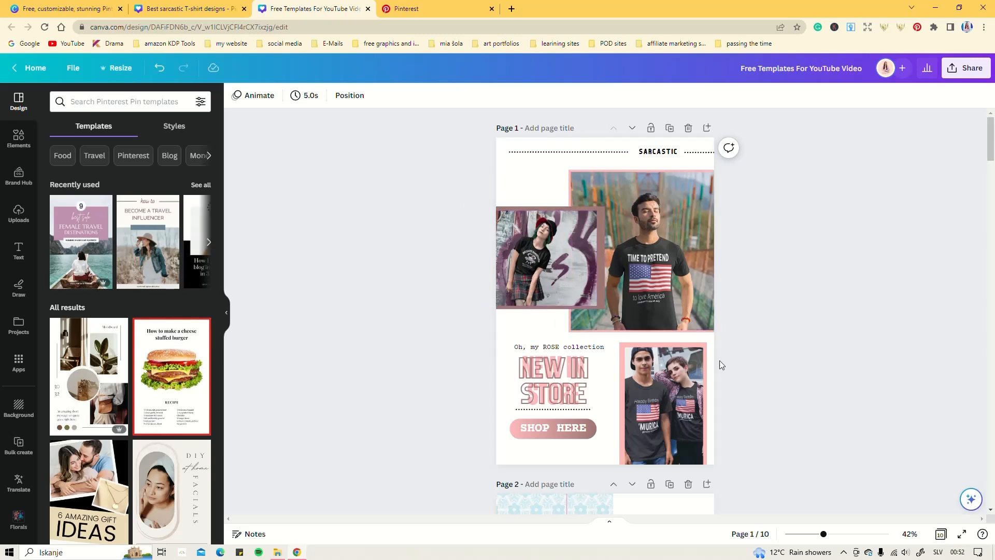
Show all template pages in a grid overview and make a copy of the design.
{"action": "left_click", "coordinate": [941, 535]}
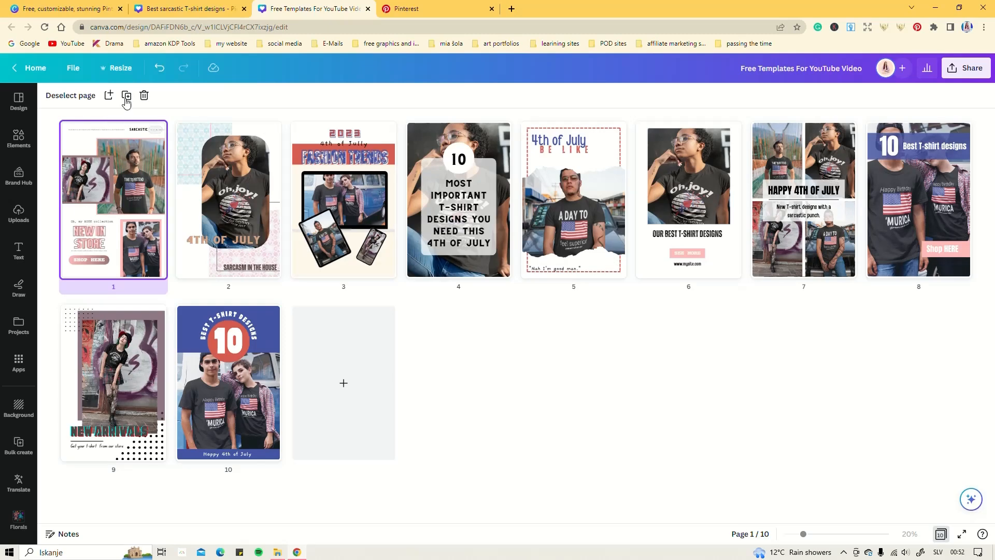
{"action": "left_click", "coordinate": [73, 69]}
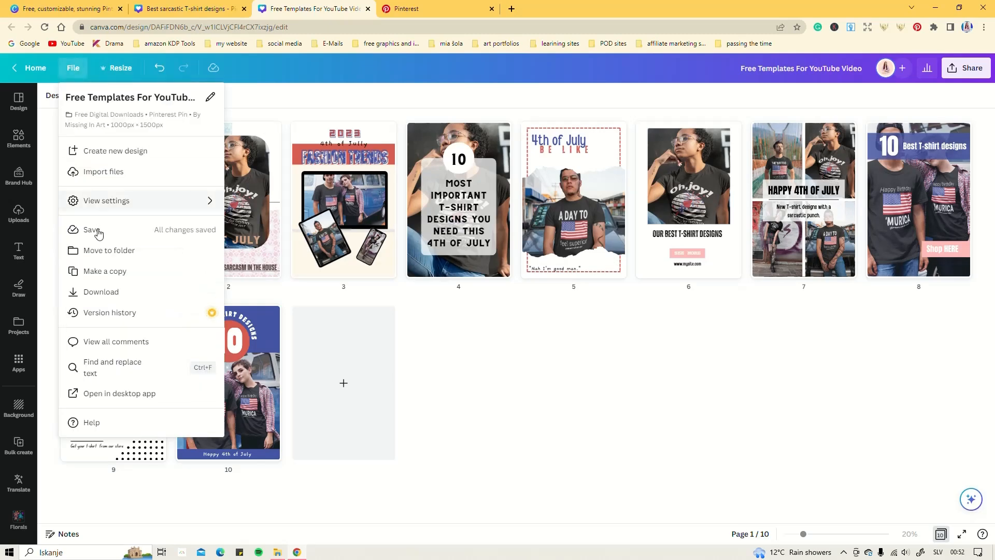
{"action": "left_click", "coordinate": [95, 272]}
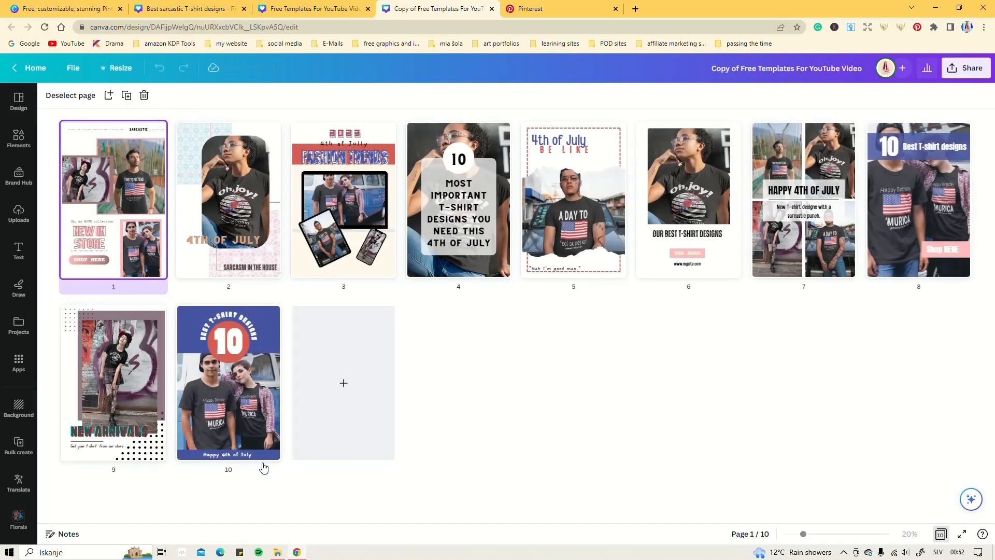
Delete every page of the copied design except the first "New in Store" pin and open that page for editing.
{"action": "left_click_drag", "start_coordinate": [250, 486], "coordinate": [917, 173]}
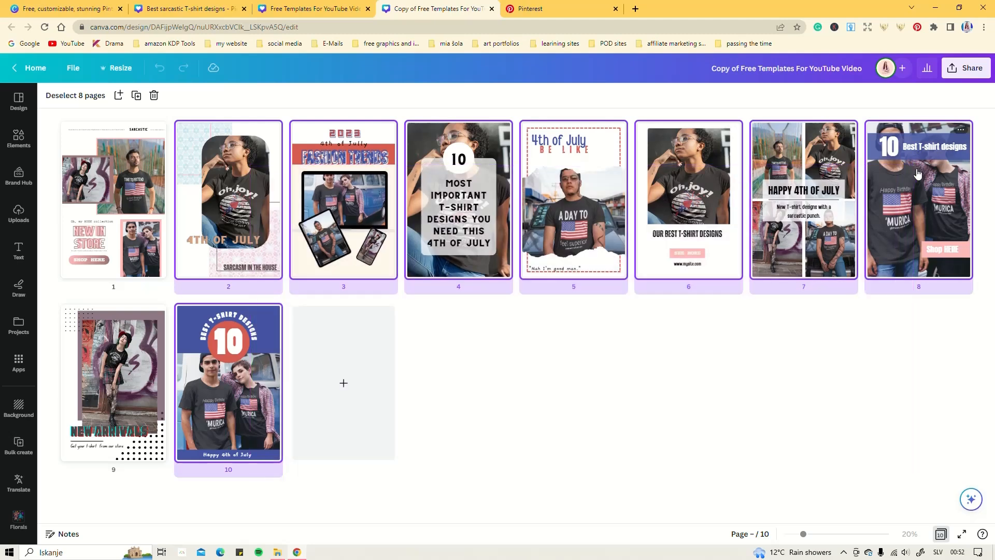
{"action": "key", "text": "Delete"}
{"action": "left_click", "coordinate": [269, 208]}
{"action": "key", "text": "Delete"}
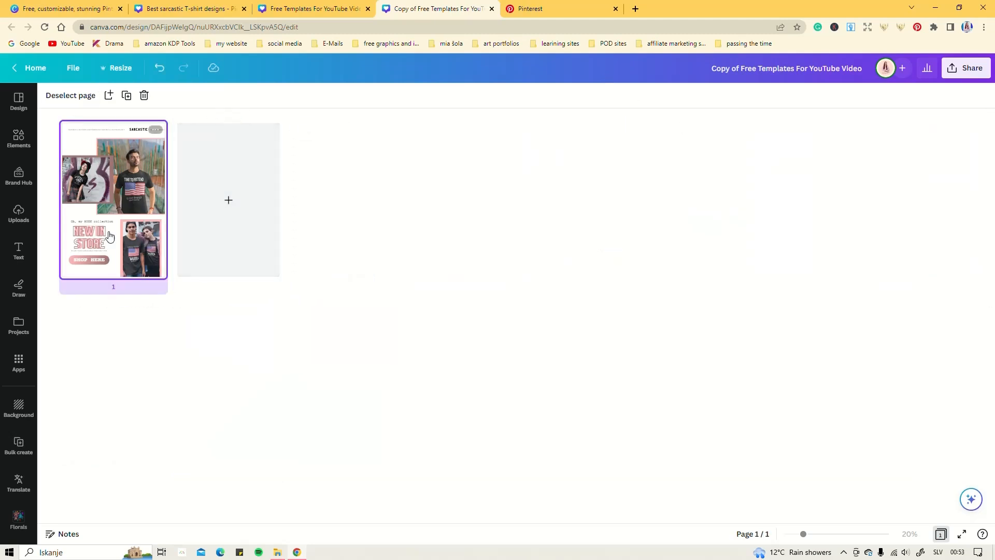
{"action": "double_click", "coordinate": [86, 218]}
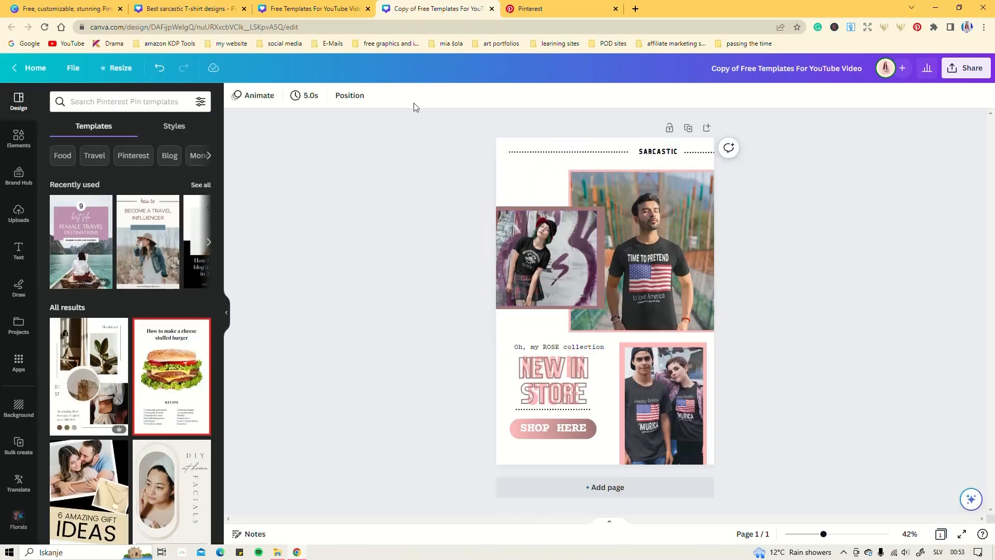
Rename the copied design as "June Pin 1." and look at its sharing and scheduling options.
{"action": "left_click_drag", "start_coordinate": [860, 69], "coordinate": [718, 68]}
{"action": "key", "text": "BackSpace"}
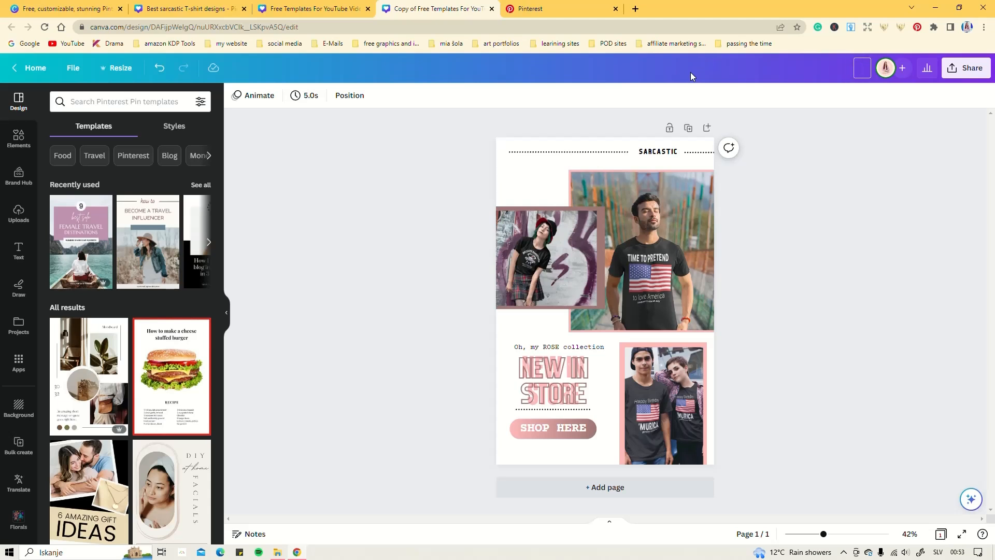
{"action": "type", "text": "June Pin 1."}
{"action": "left_click", "coordinate": [831, 177]}
{"action": "left_click", "coordinate": [964, 68]}
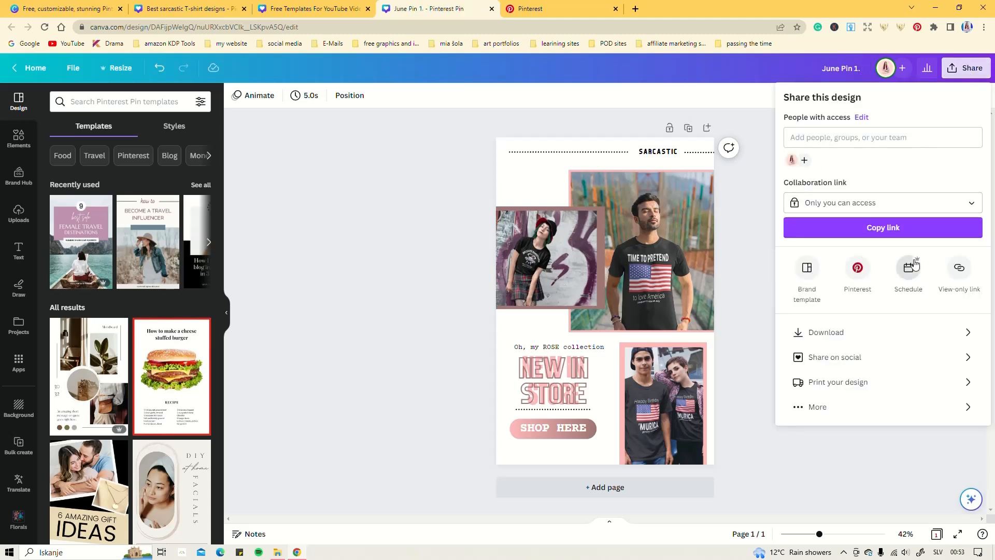
{"action": "left_click", "coordinate": [383, 235]}
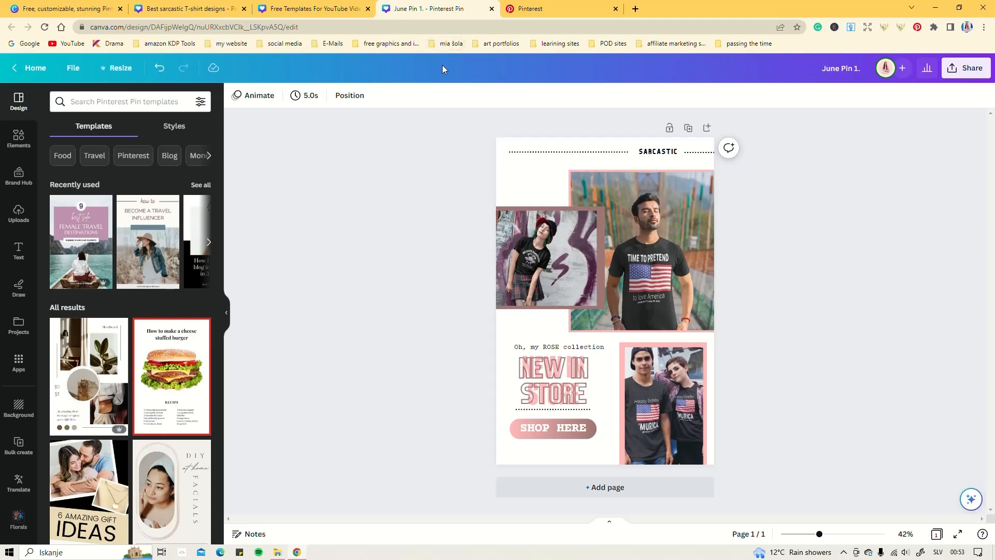
Go from the Pinterest template gallery to the overview of all projects and look through its recent designs and folders.
{"action": "left_click", "coordinate": [96, 9]}
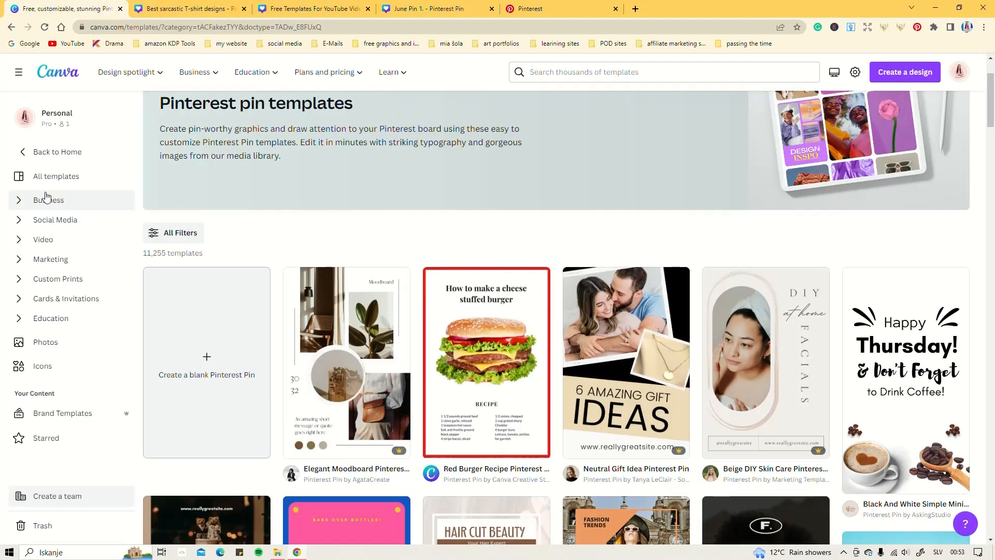
{"action": "left_click", "coordinate": [52, 151]}
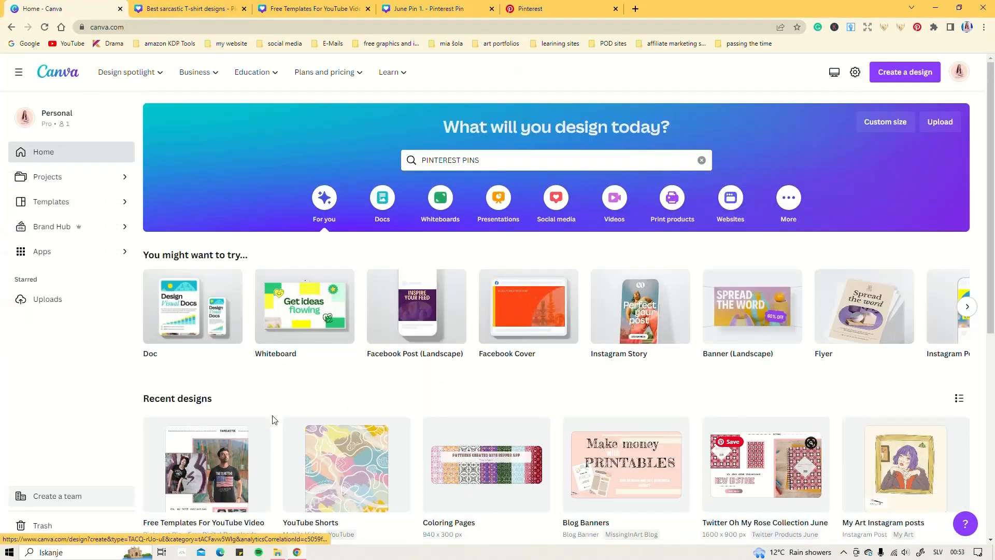
{"action": "left_click", "coordinate": [42, 177]}
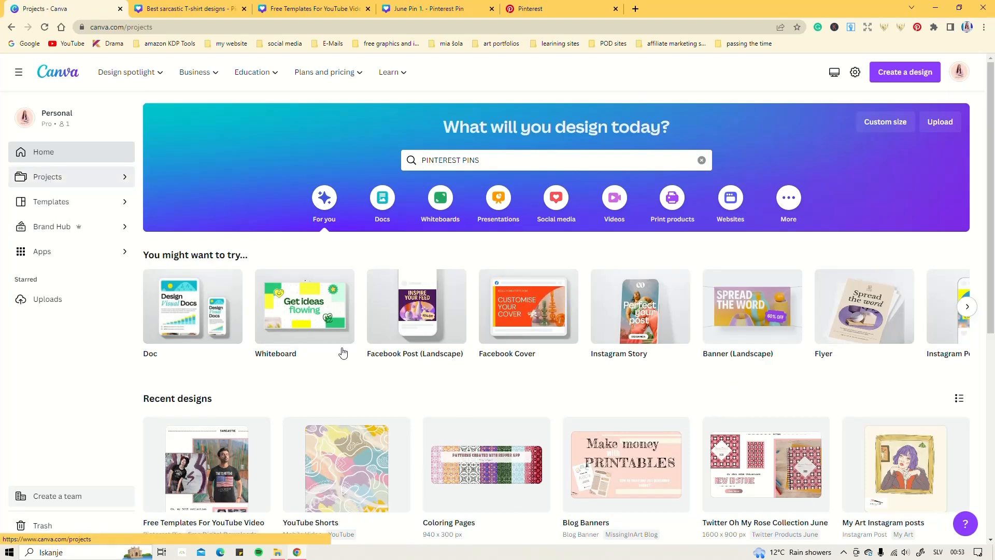
{"action": "scroll", "coordinate": [343, 352], "scroll_direction": "down", "scroll_amount": 3}
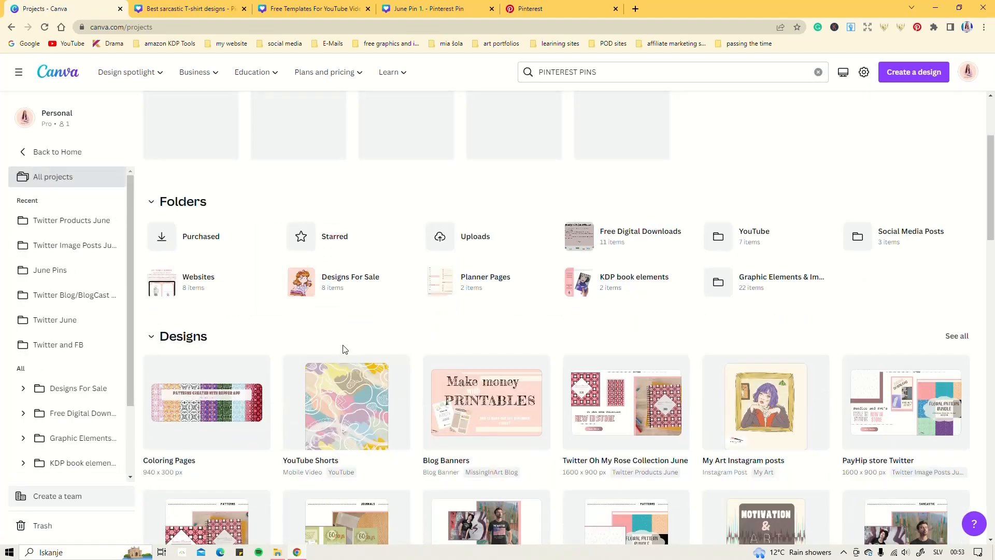
{"action": "scroll", "coordinate": [343, 349], "scroll_direction": "up", "scroll_amount": 3}
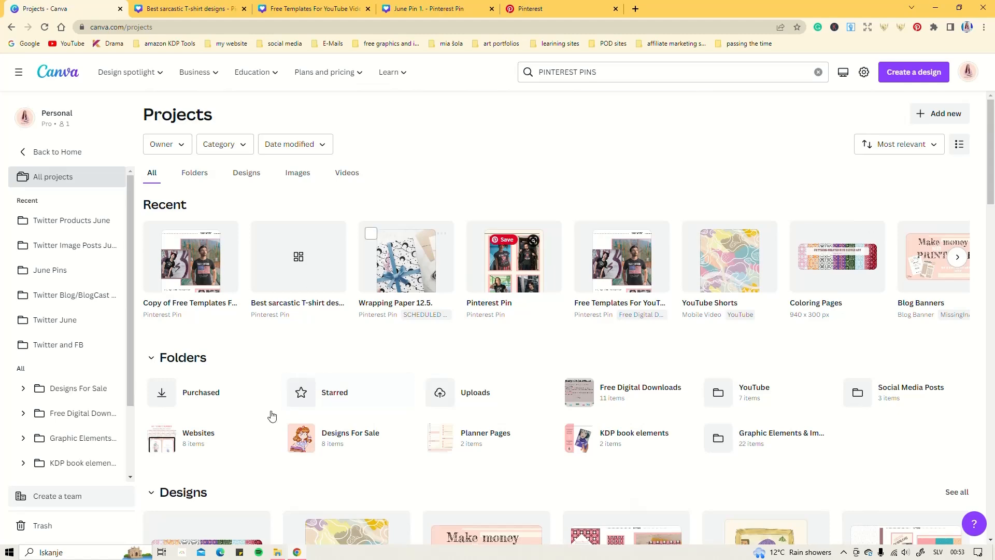
{"action": "scroll", "coordinate": [362, 403], "scroll_direction": "down", "scroll_amount": 2}
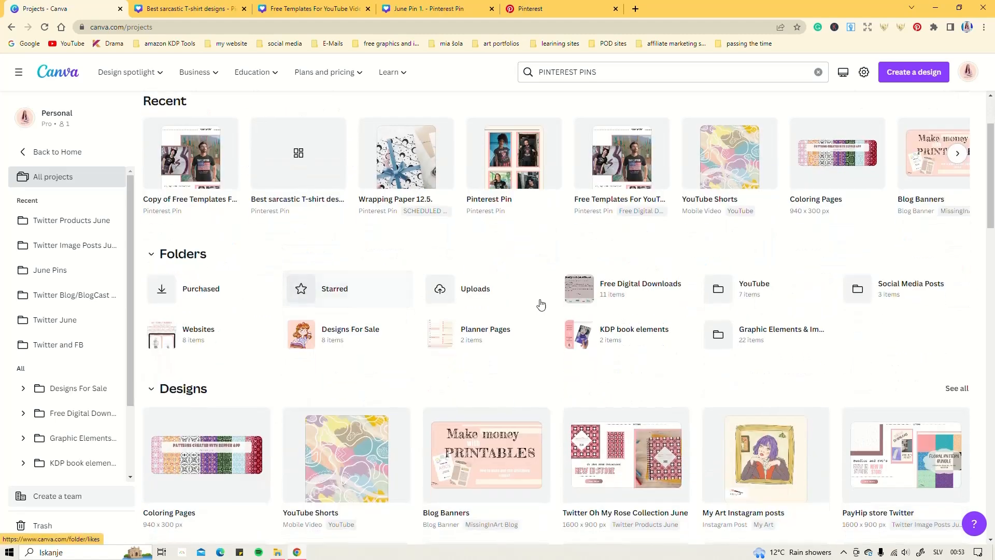
{"action": "left_click", "coordinate": [171, 259]}
{"action": "left_click", "coordinate": [173, 255]}
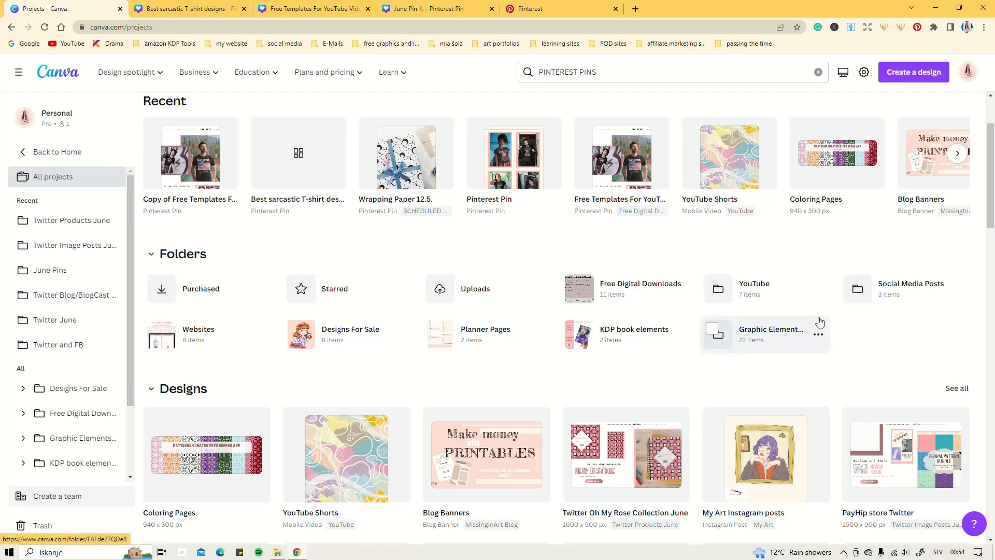
Open the Social Media Posts folder, its Pinterest subfolder and the May Pins folder inside it.
{"action": "left_click", "coordinate": [906, 289]}
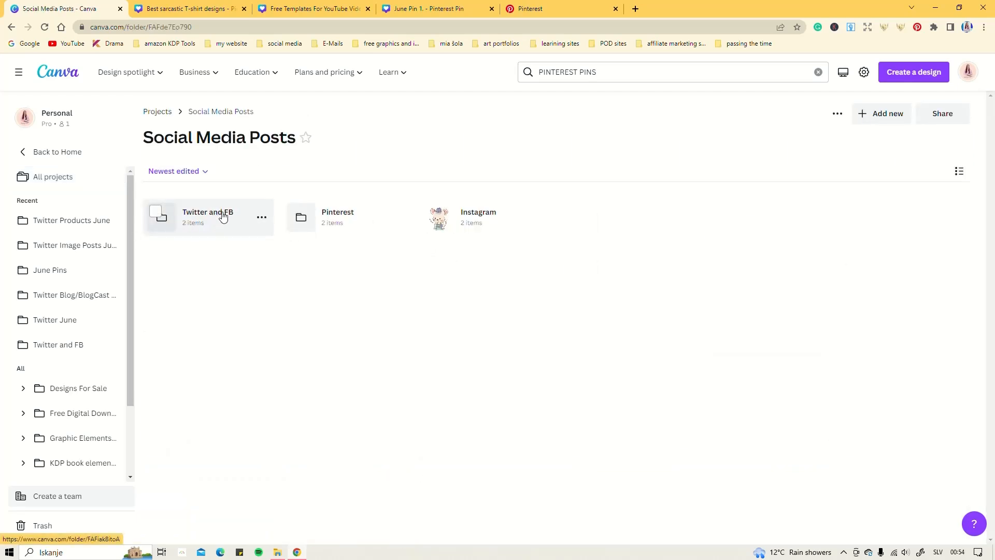
{"action": "left_click", "coordinate": [332, 216]}
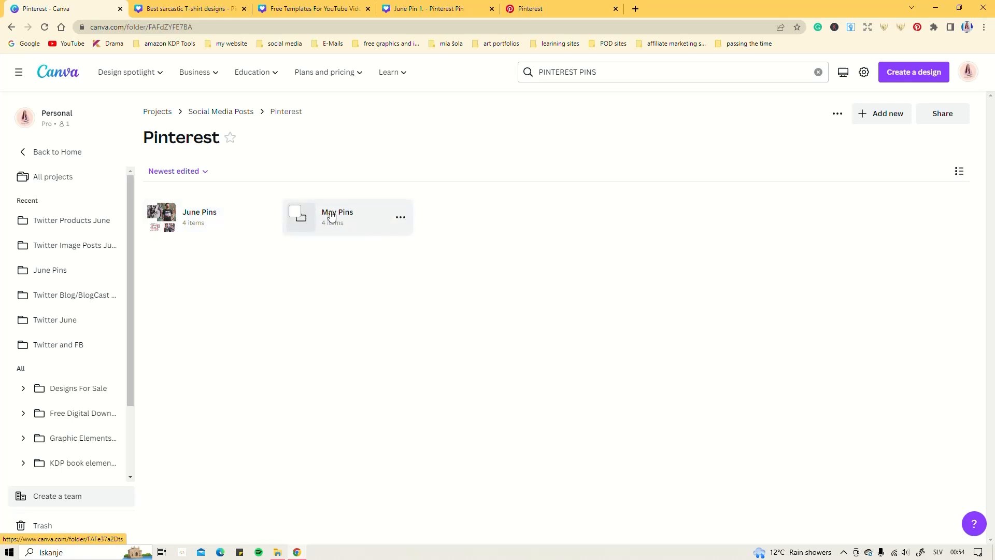
{"action": "left_click", "coordinate": [332, 217]}
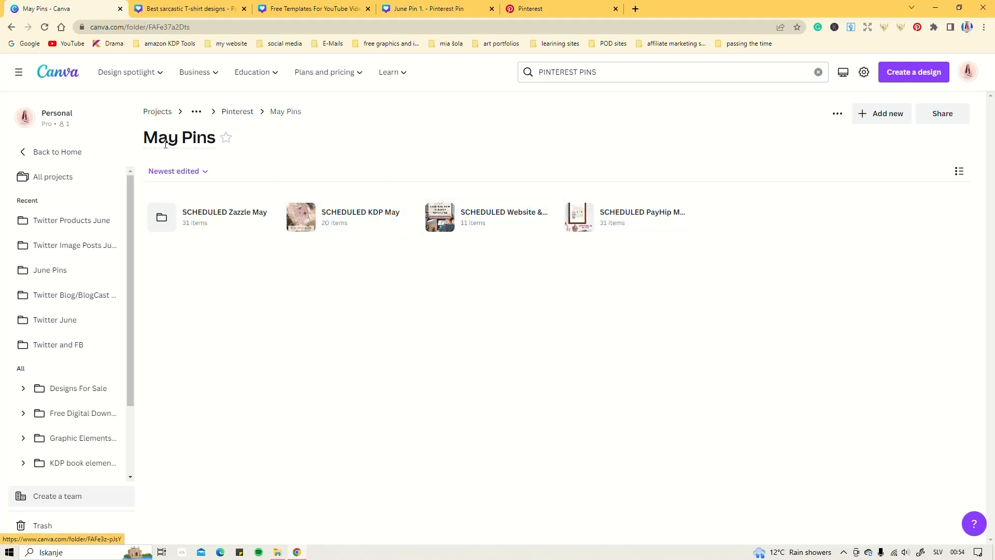
Go back from the May Pins folder through the Pinterest folder to the Social Media Posts folder.
{"action": "left_click", "coordinate": [227, 114]}
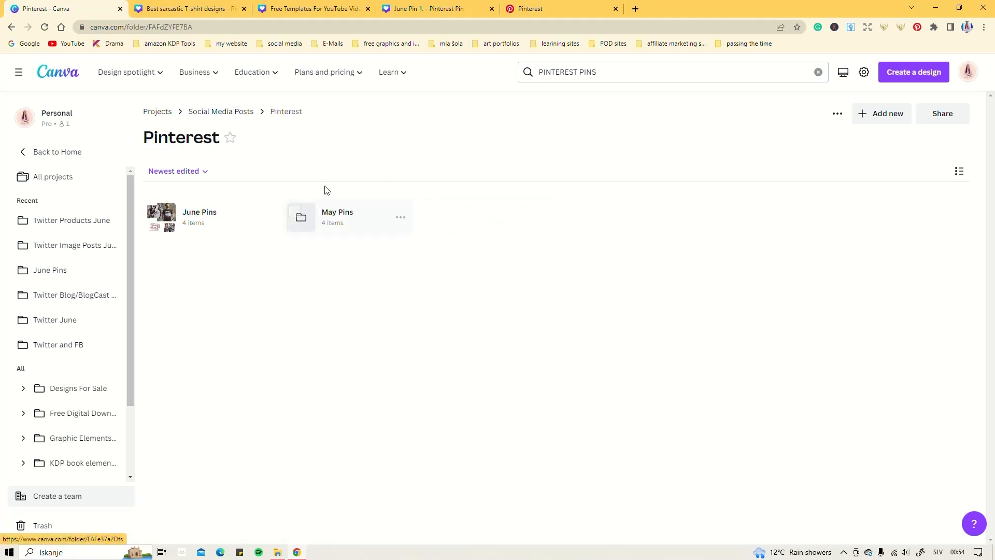
{"action": "left_click", "coordinate": [295, 212]}
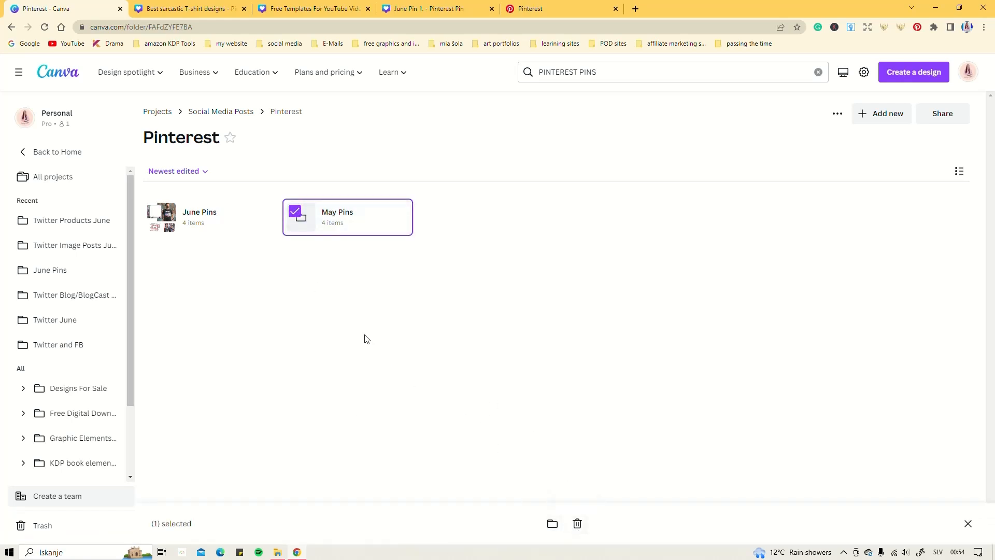
{"action": "left_click", "coordinate": [295, 214]}
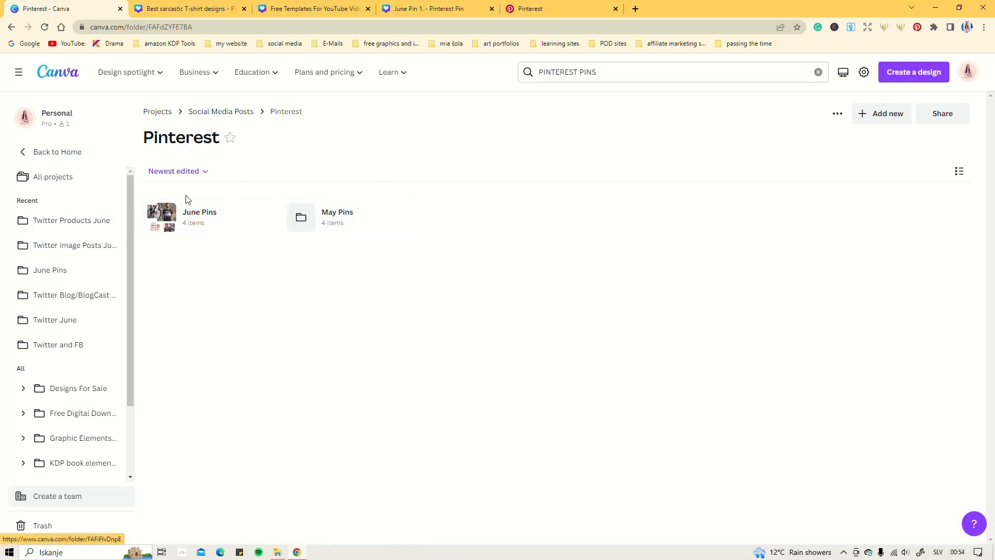
{"action": "left_click", "coordinate": [213, 113]}
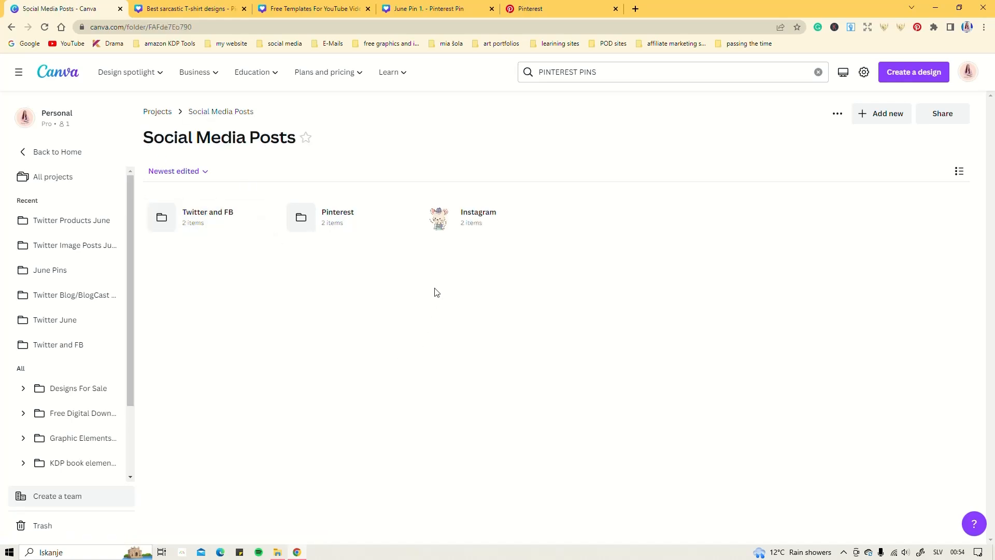